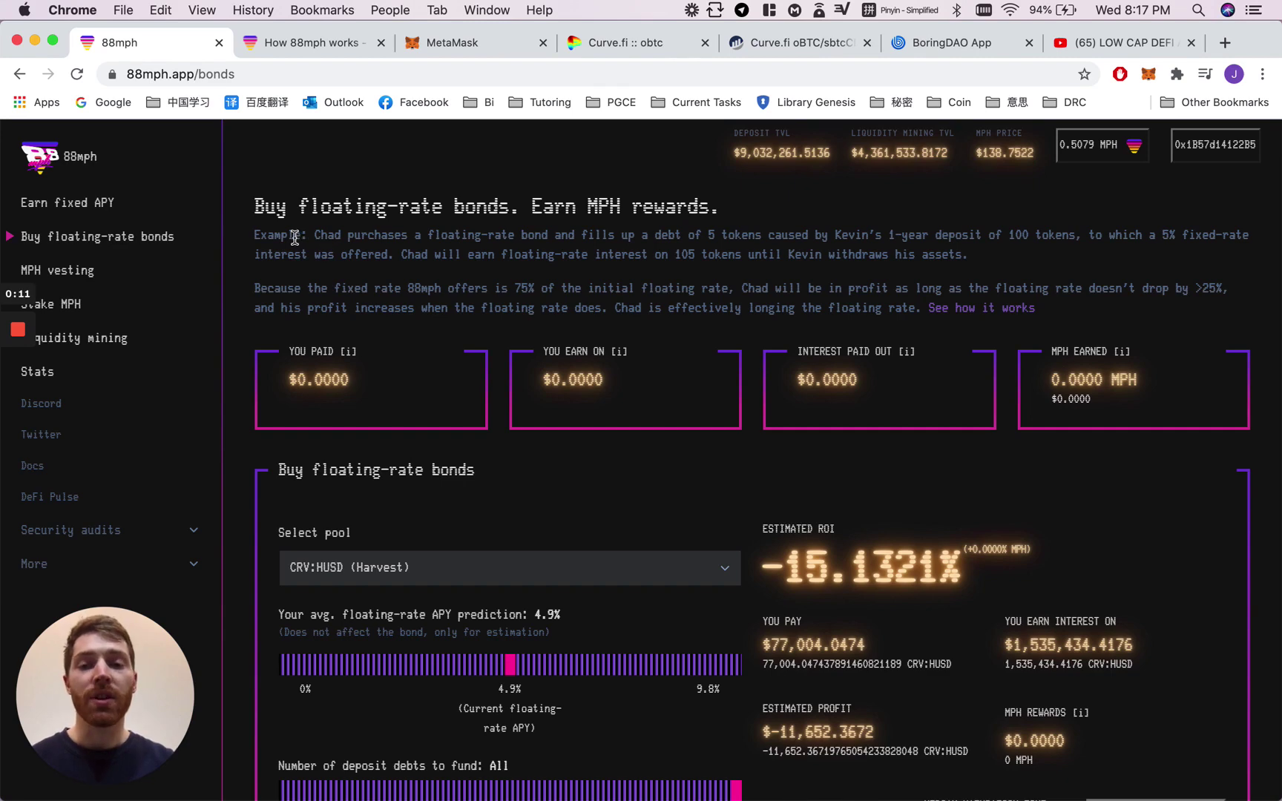
Check the DAI pool's fixed APY on the fixed-rate deposits page, then return to bonds
double_click(322, 235)
left_click(359, 234)
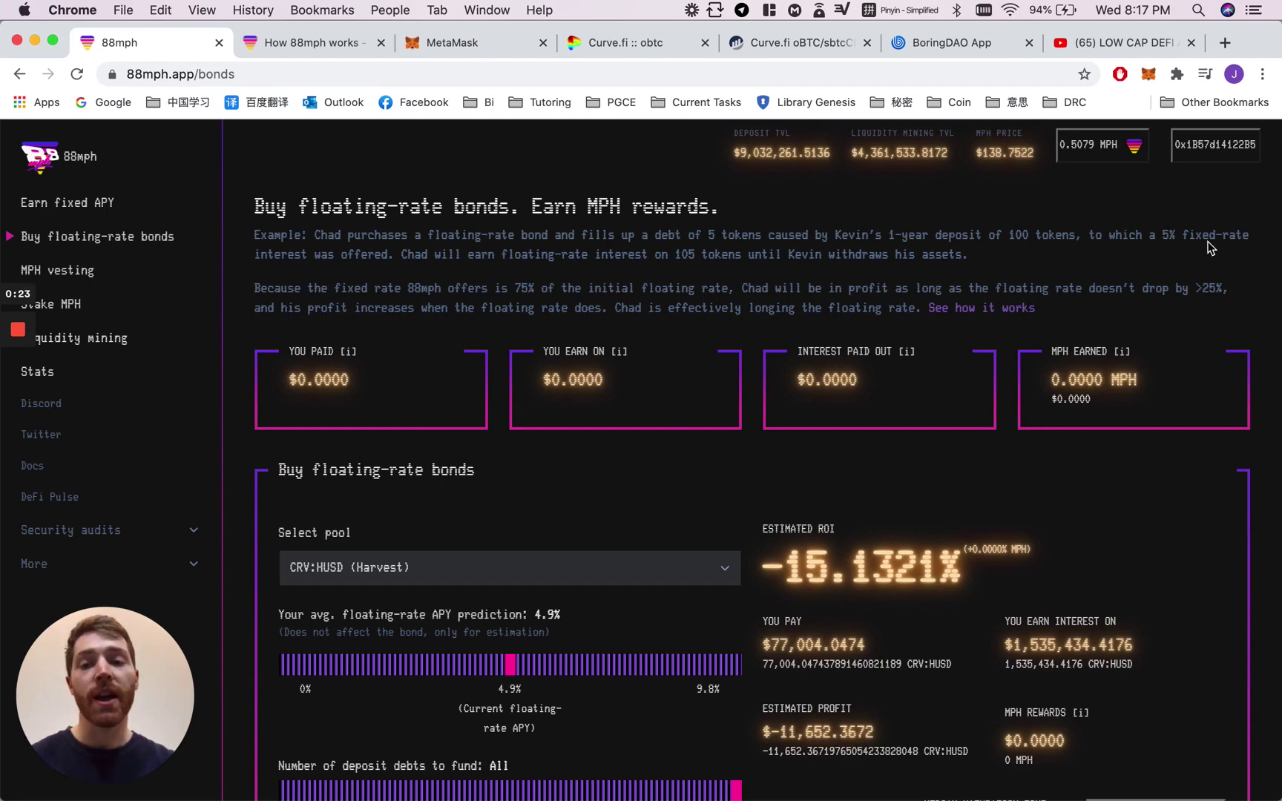
left_click(104, 203)
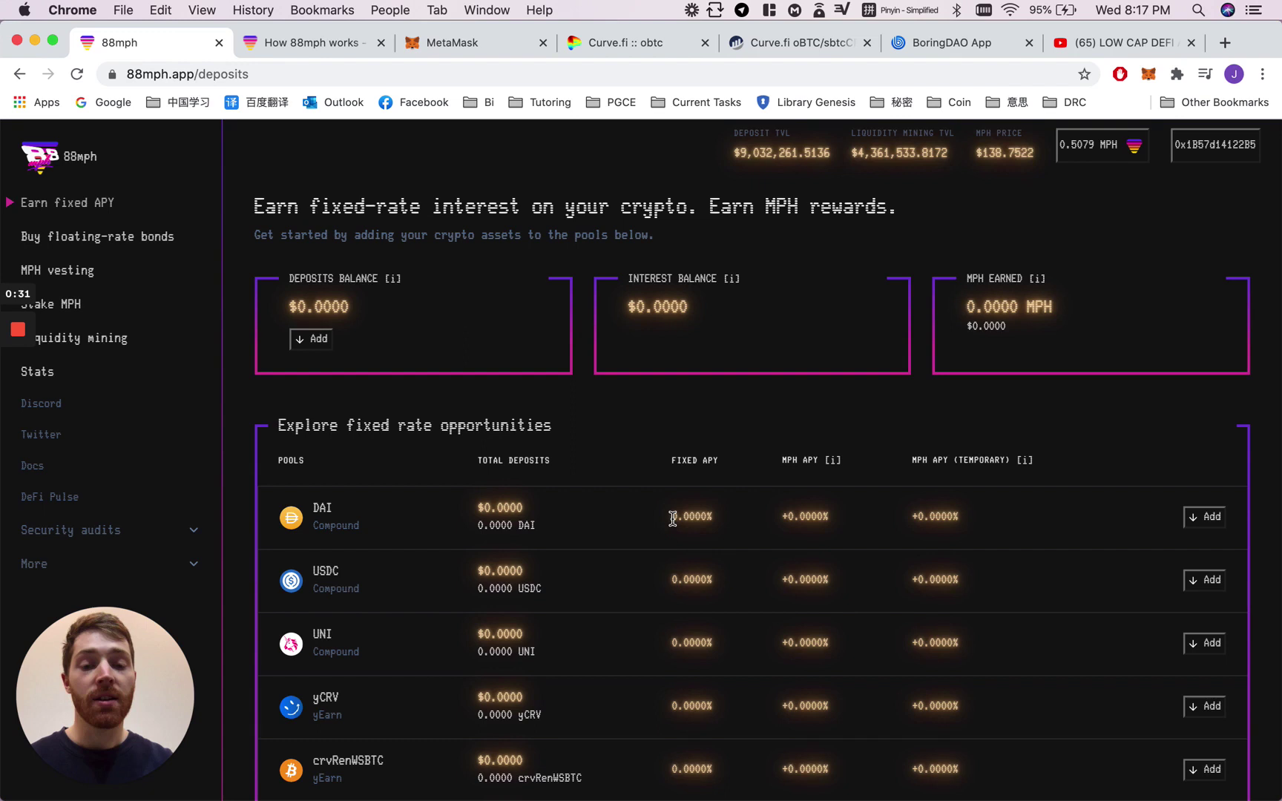
left_click_drag(672, 519, 708, 519)
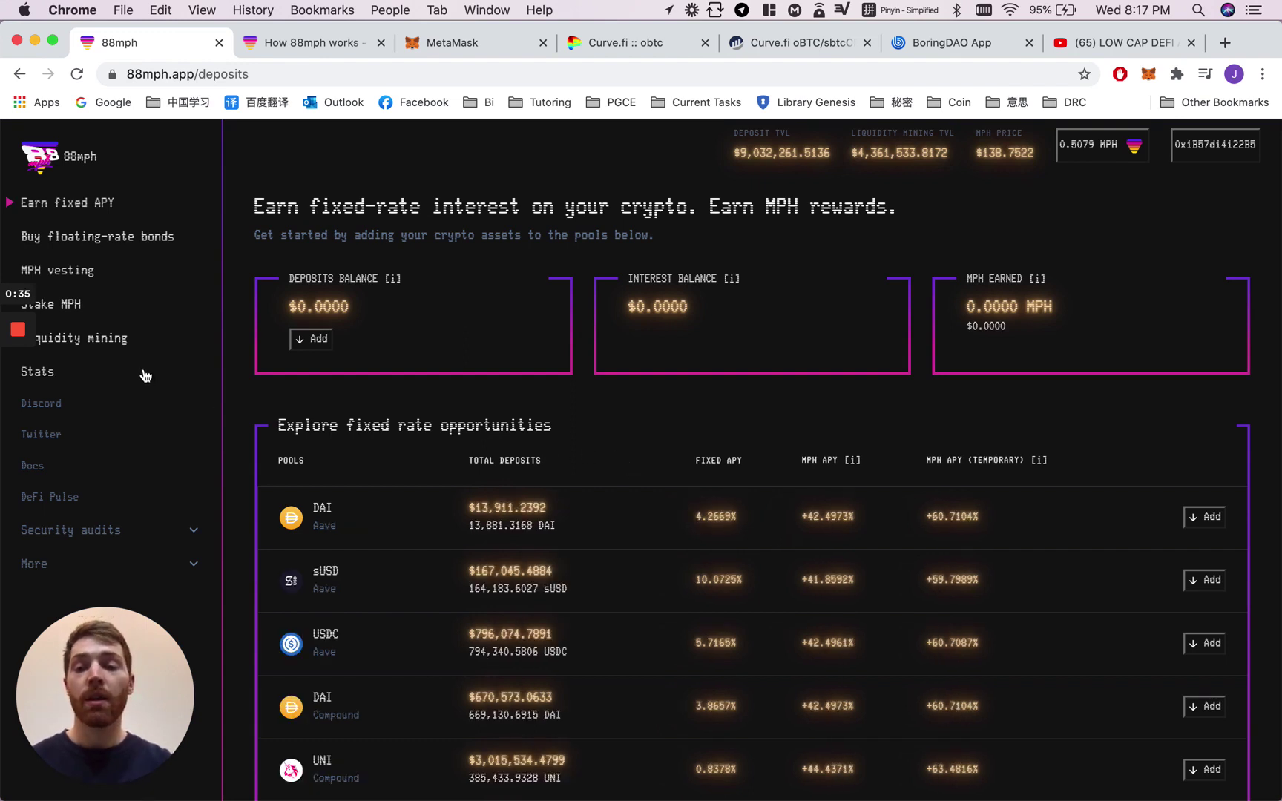
left_click(123, 245)
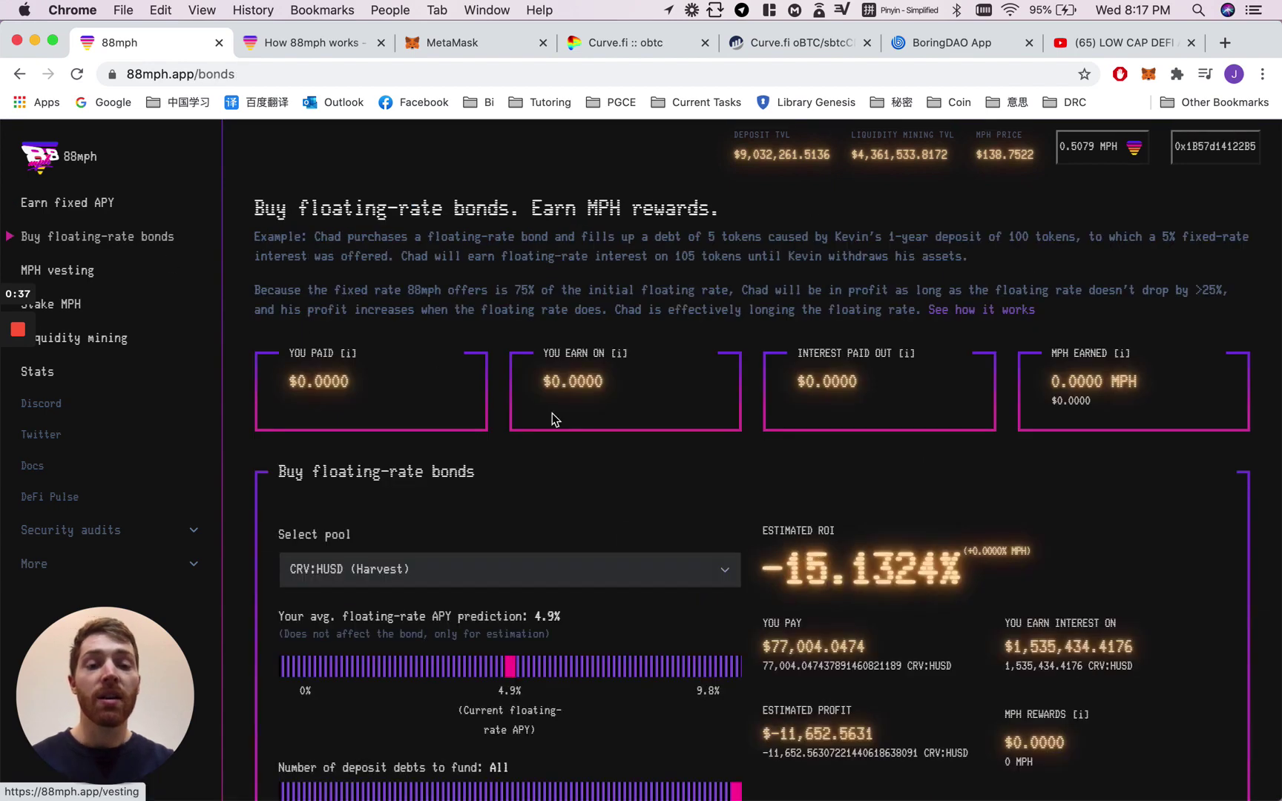
Read the floating-rate bonds explanation, including the 75% fixed-rate paragraph
double_click(414, 257)
left_click(495, 271)
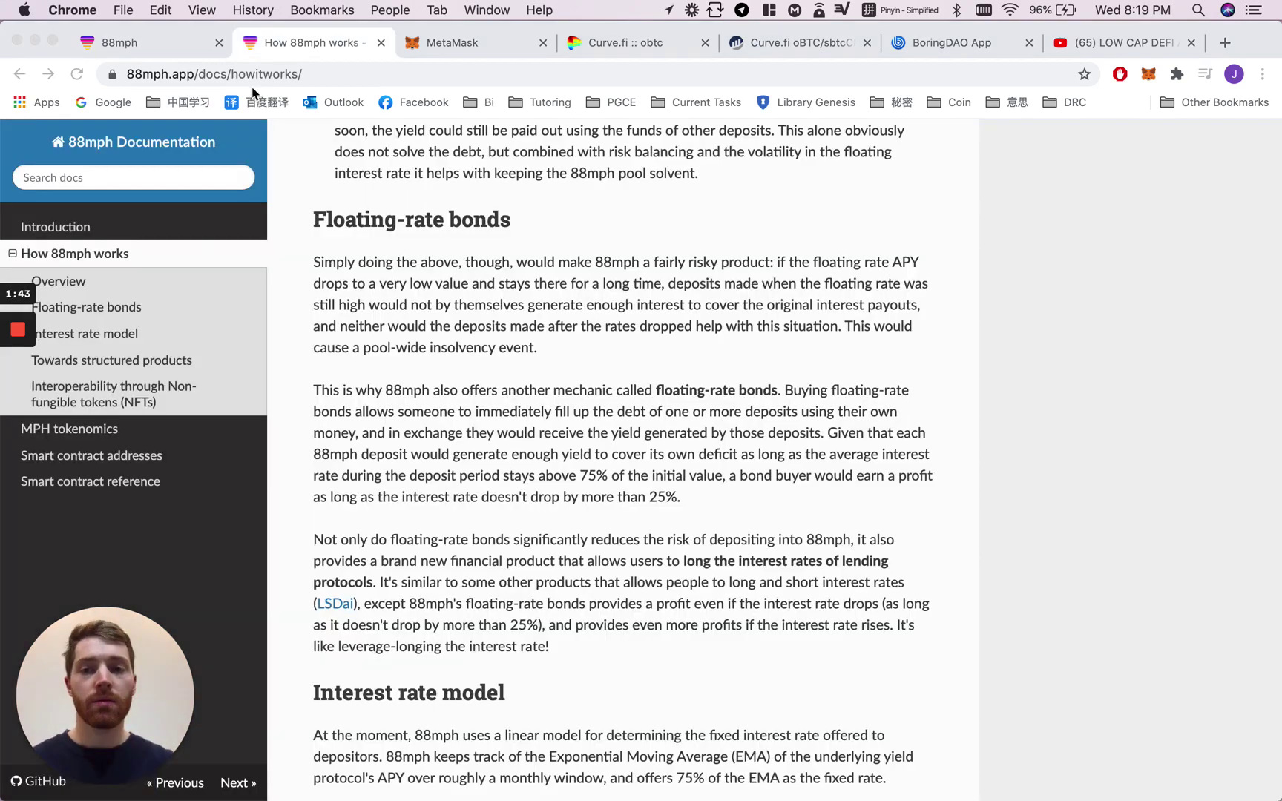
left_click(161, 46)
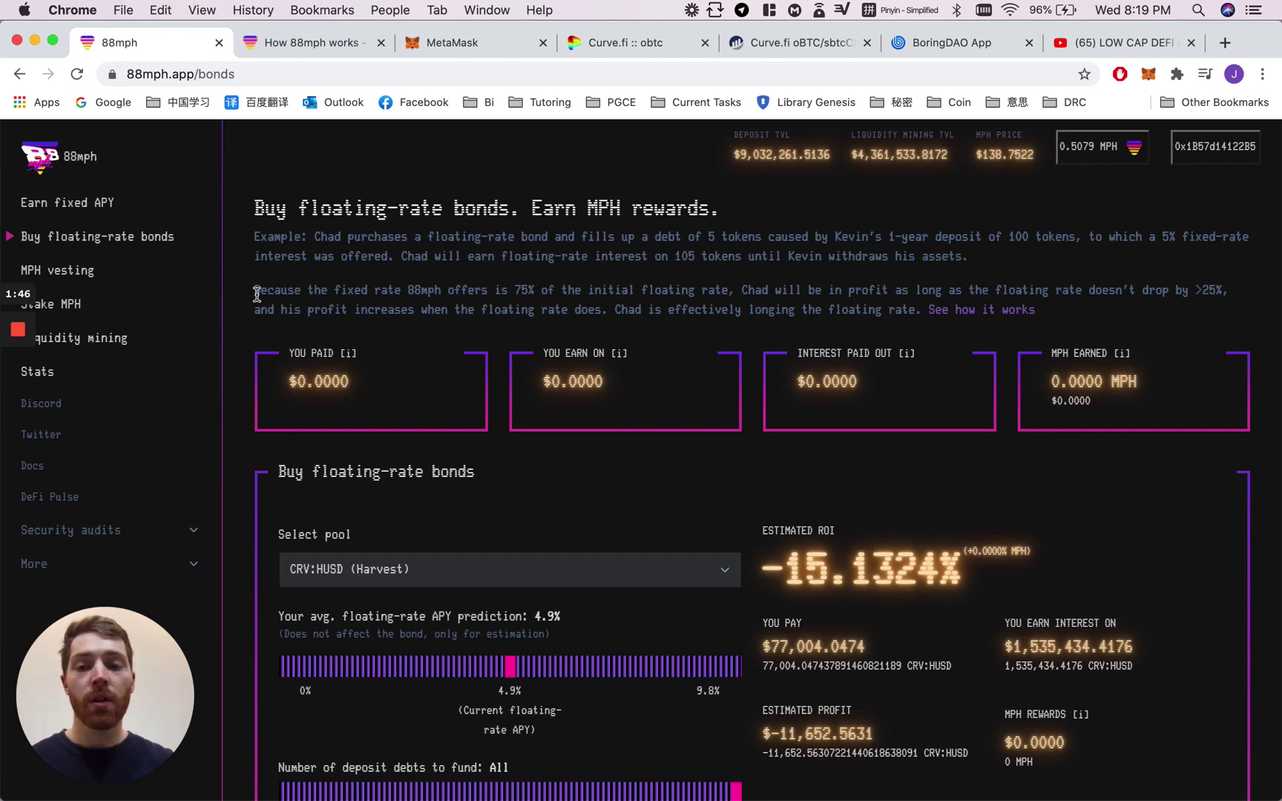
left_click_drag(254, 295, 580, 288)
left_click(579, 289)
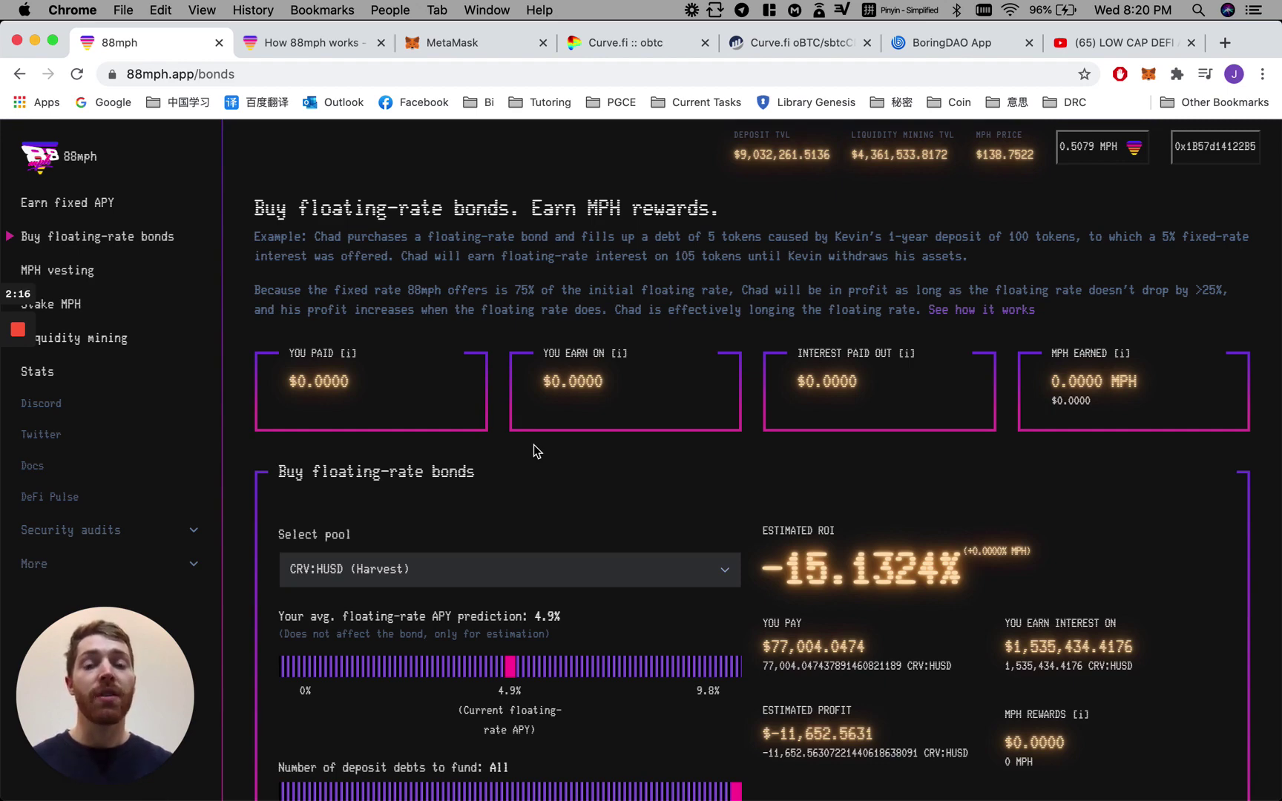
Read the How 88mph works documentation on filling deposit debts, then go back to bonds
left_click(328, 43)
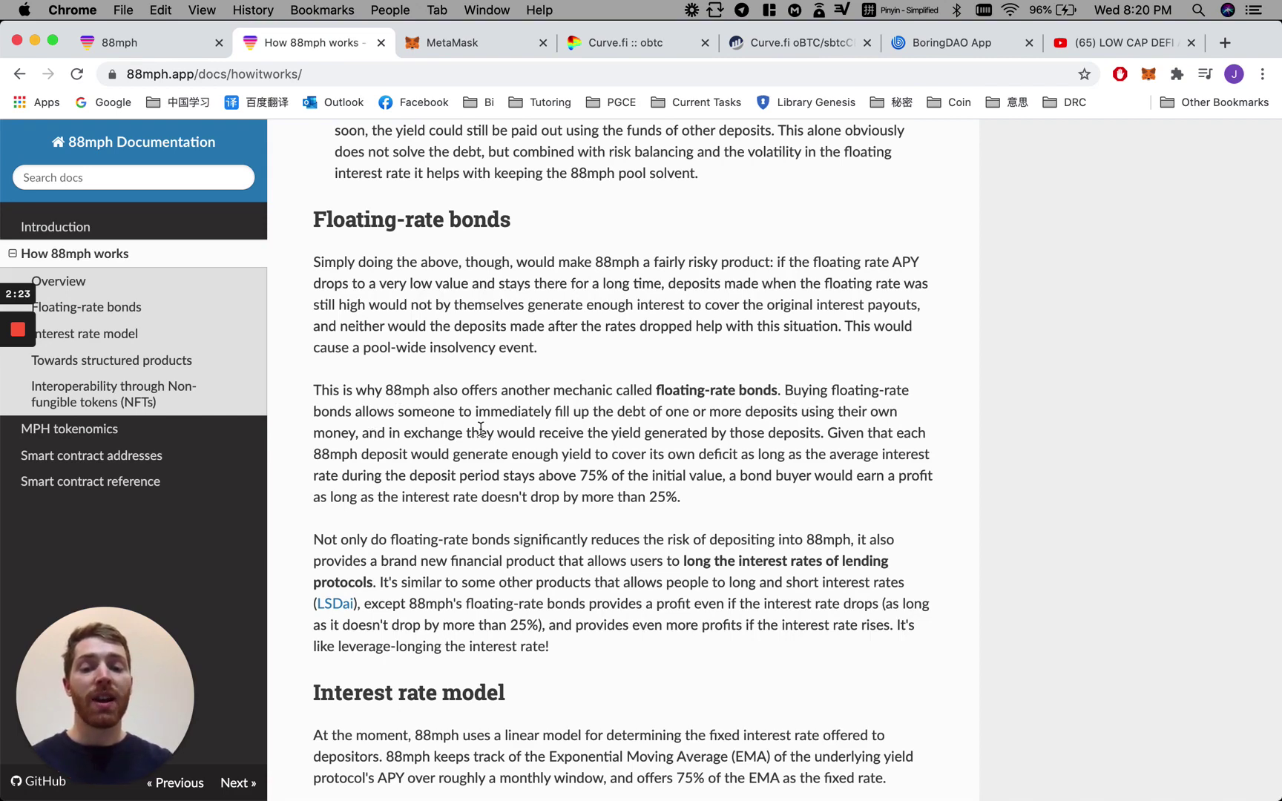
left_click_drag(473, 413, 801, 413)
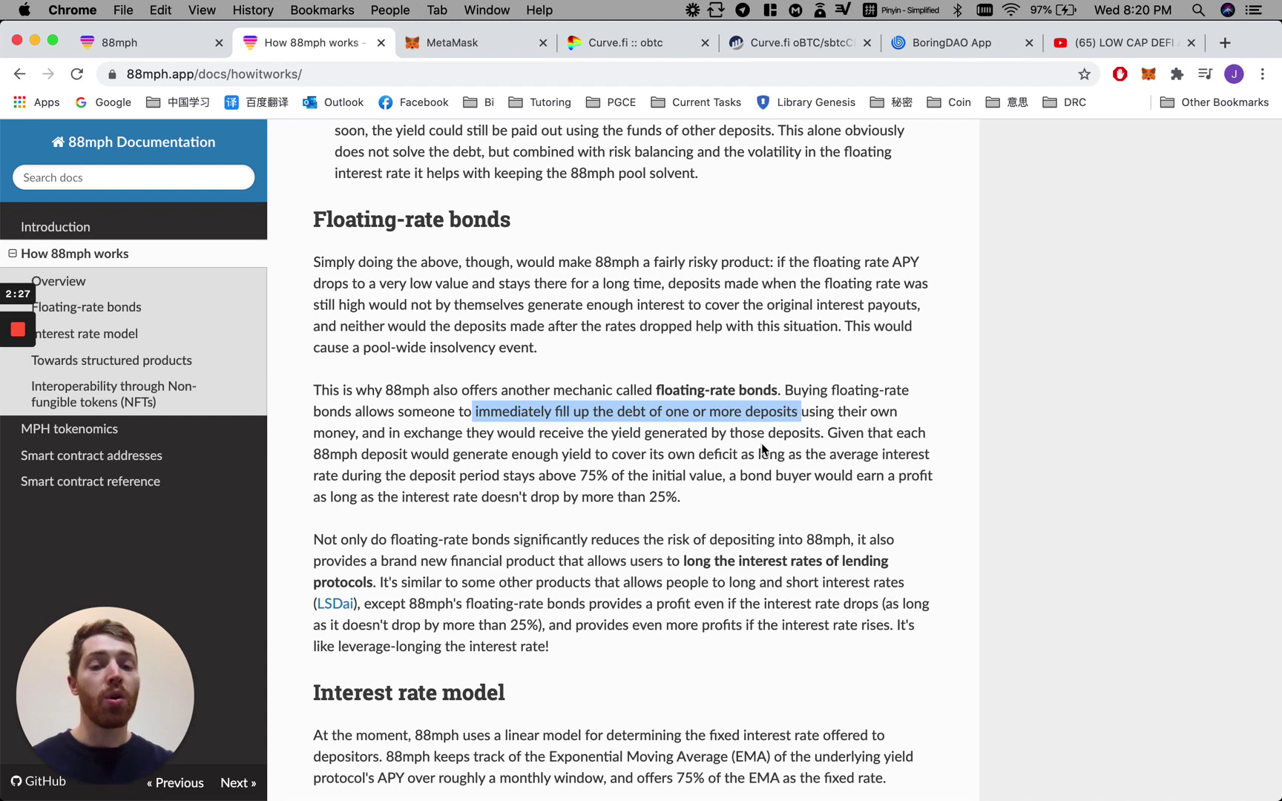
left_click(512, 404)
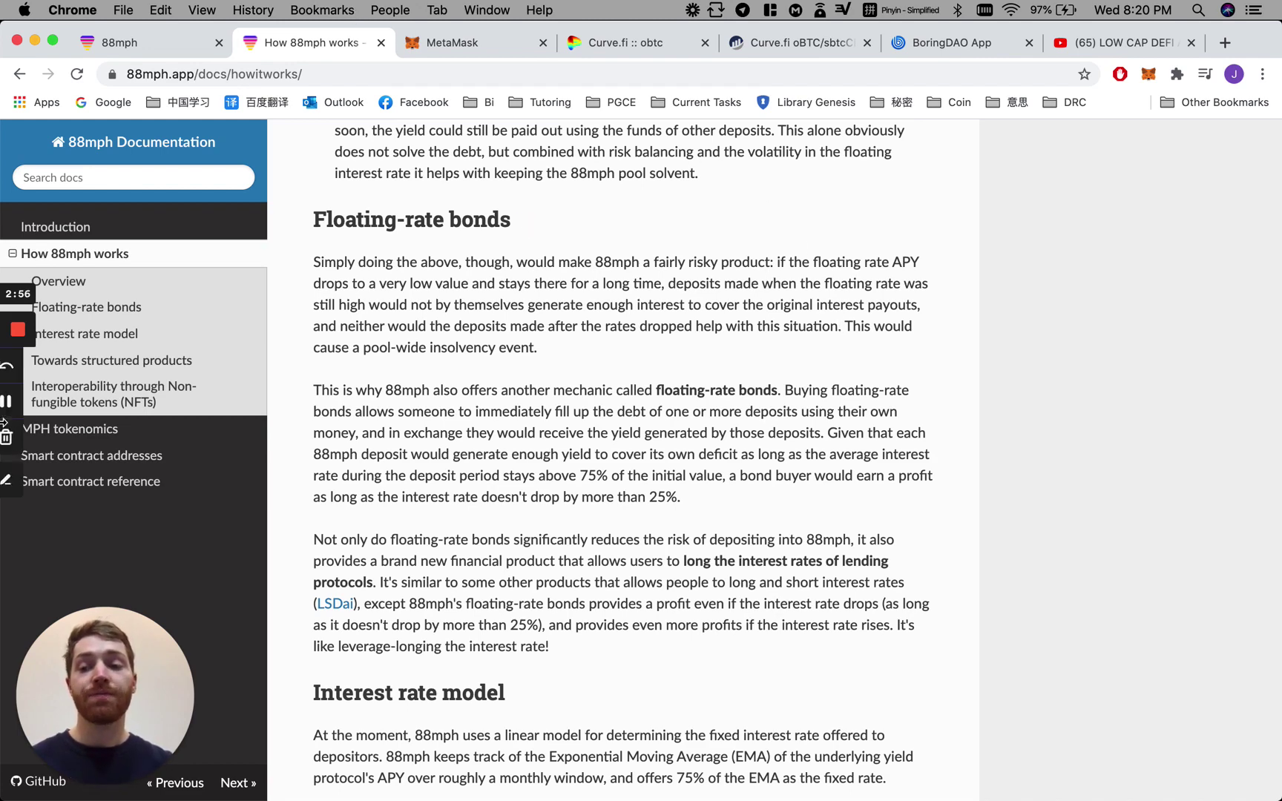
left_click(19, 403)
left_click(18, 404)
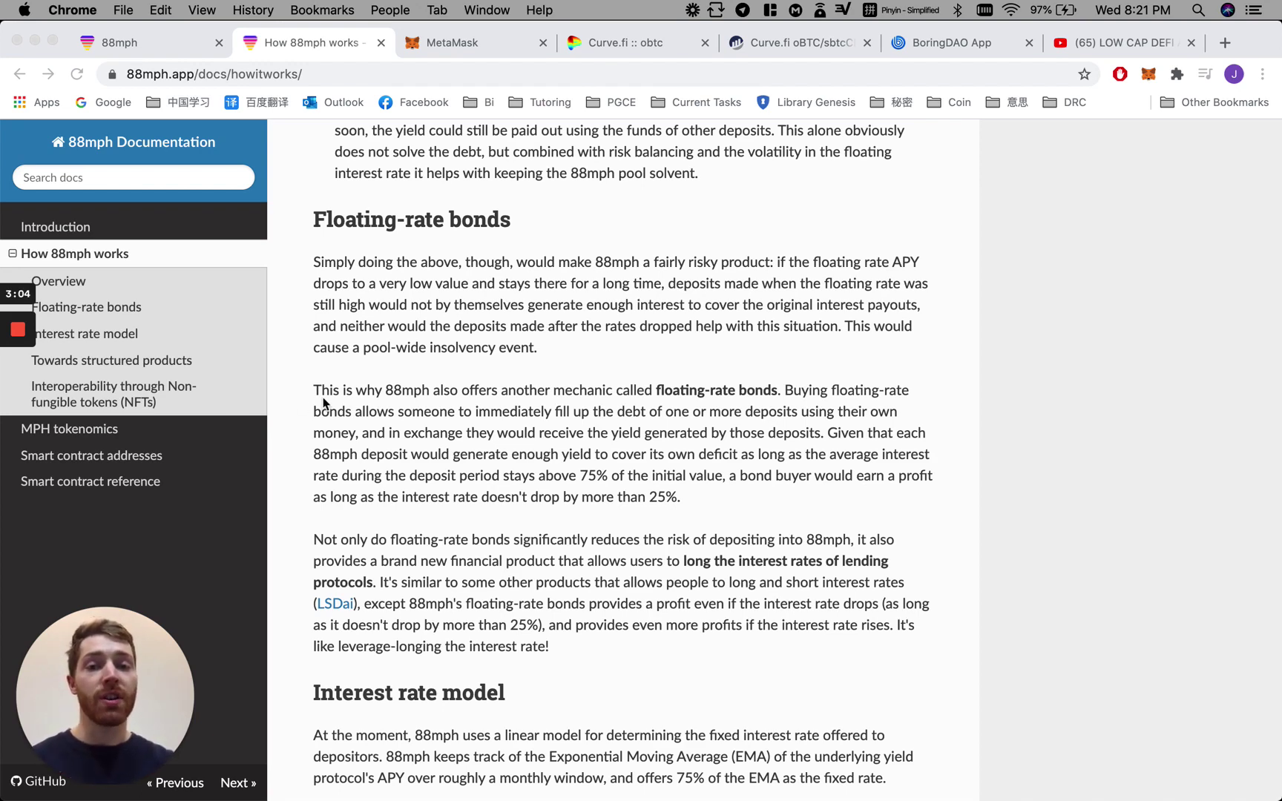
left_click(134, 44)
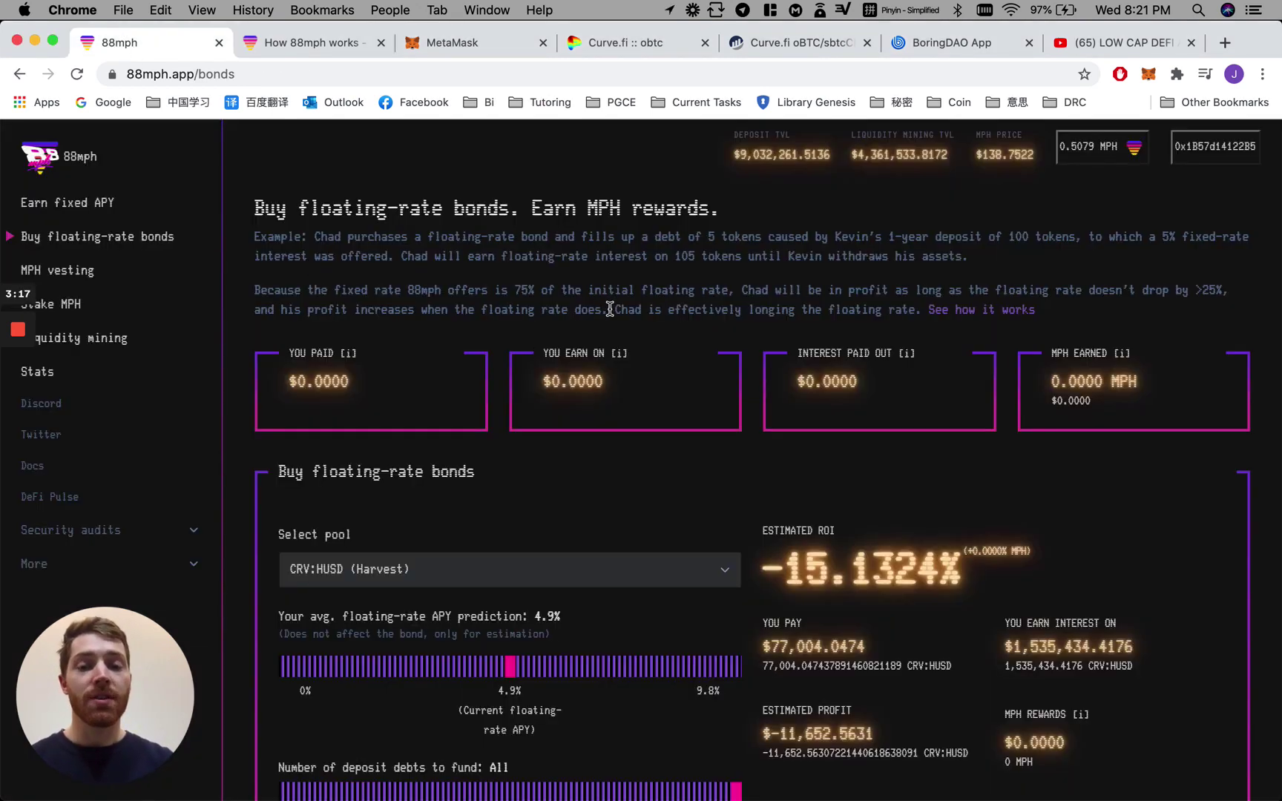
Read the sentence on longing the floating rate and scroll down to the maturation times
left_click_drag(607, 307, 883, 325)
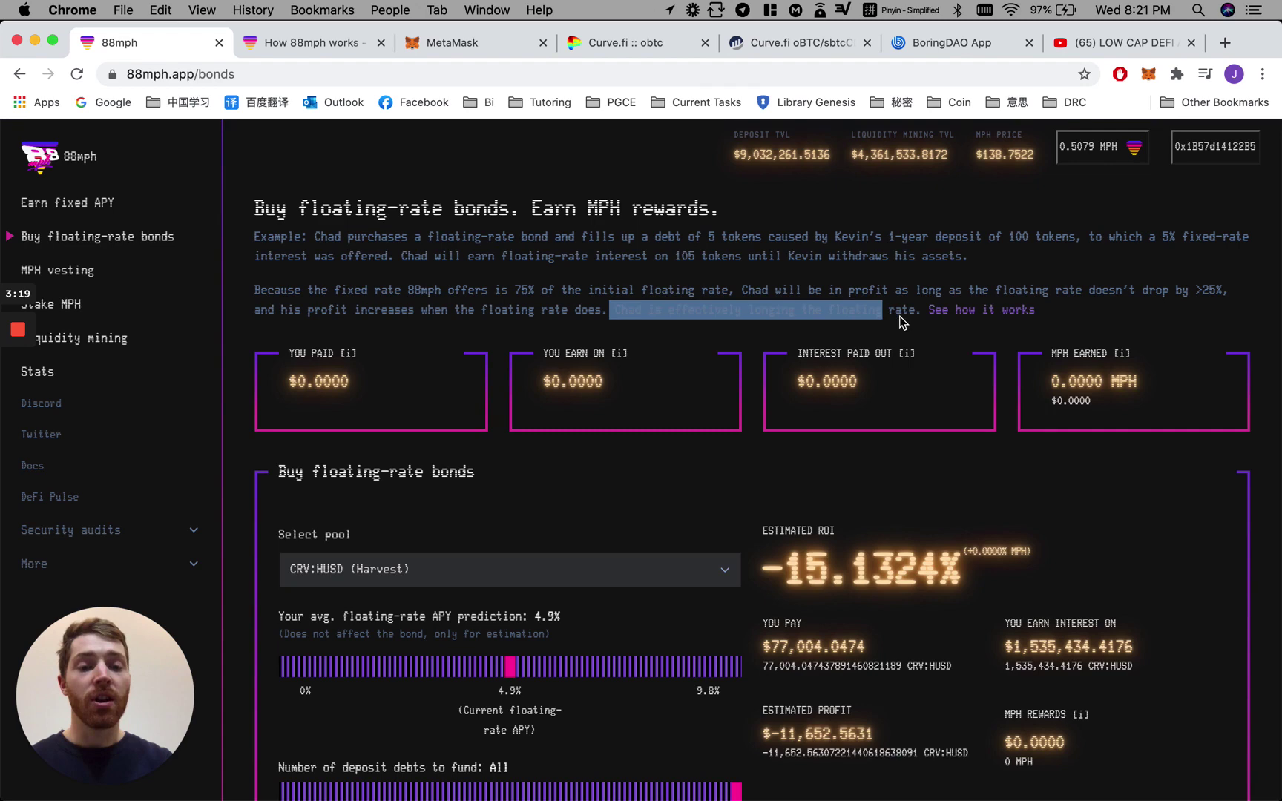
left_click(899, 318)
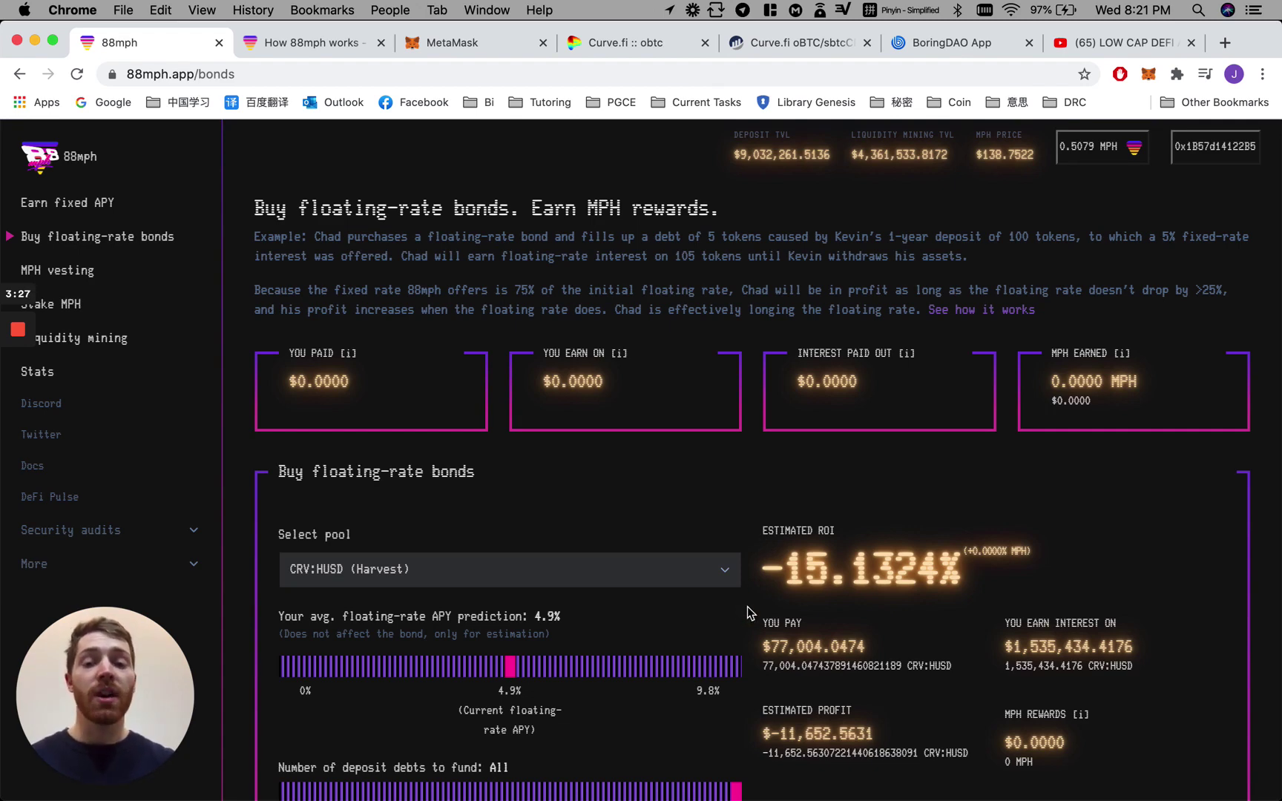
scroll(759, 563, "down", 1)
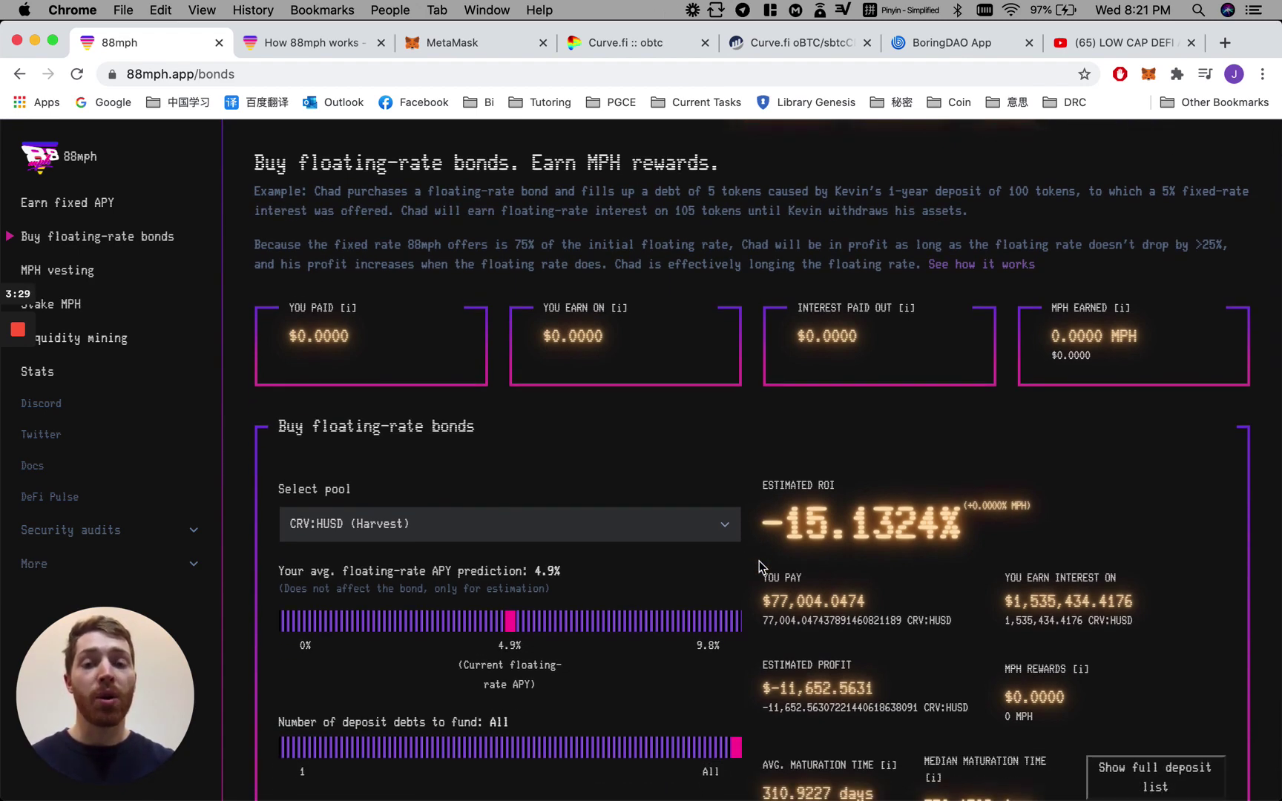
scroll(759, 561, "down", 2)
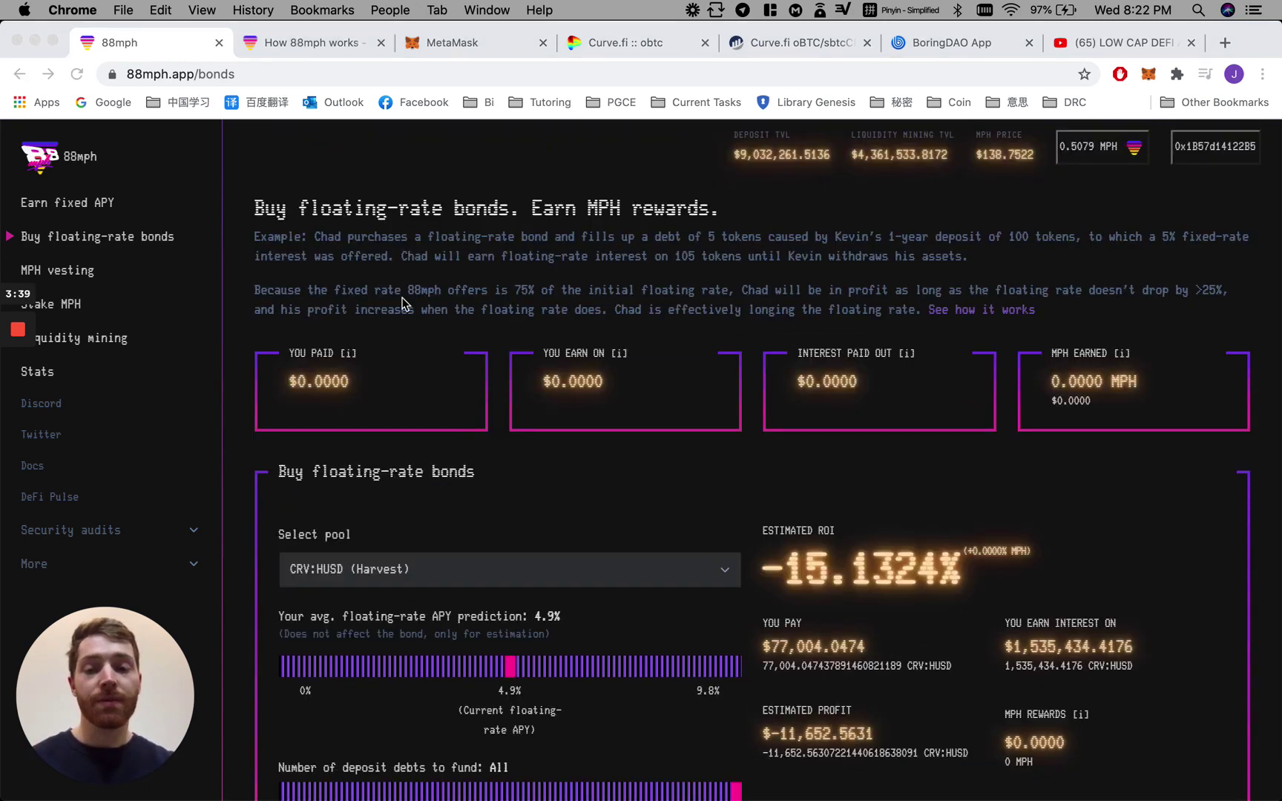
scroll(404, 303, "down", 4)
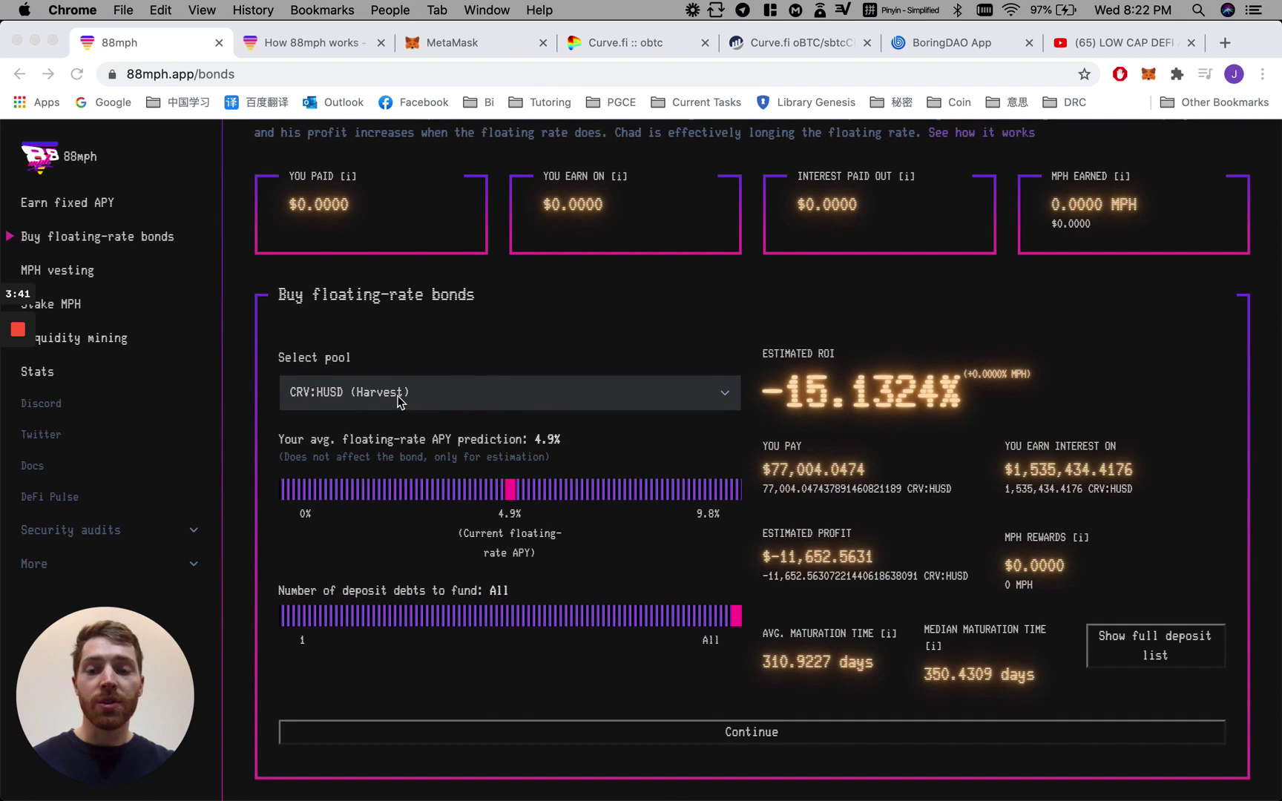
Switch the bond pool to CRV:oBTC (Harvest), estimating 45.0351% ROI on $612.1742
left_click(380, 395)
left_click(386, 395)
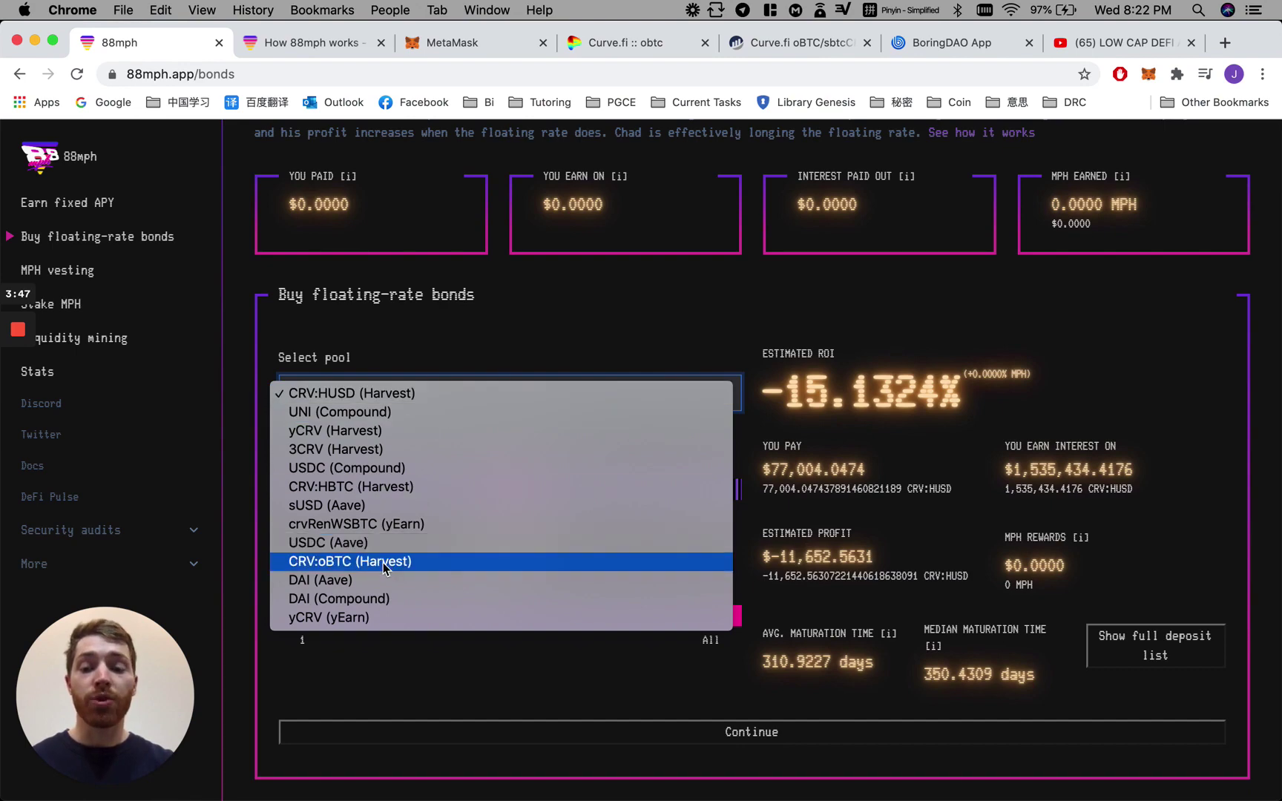
left_click(421, 561)
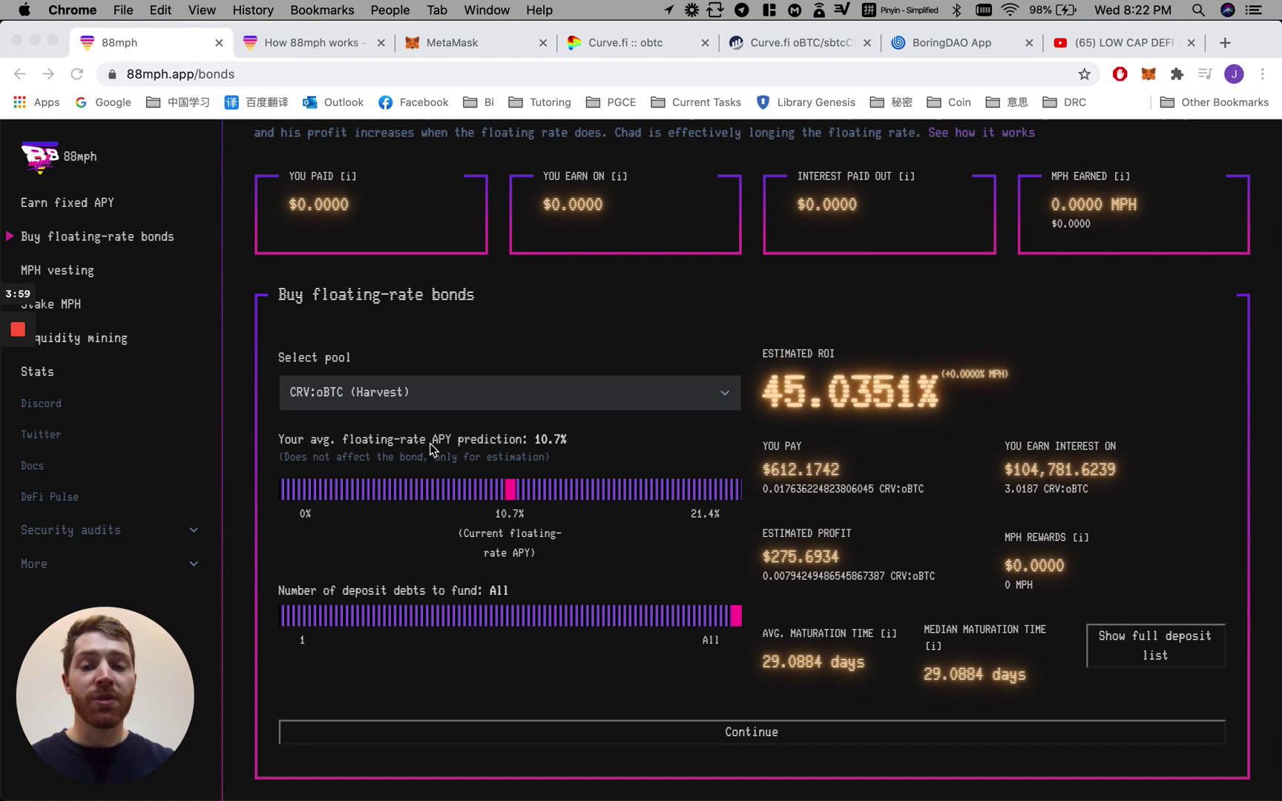
left_click(509, 440)
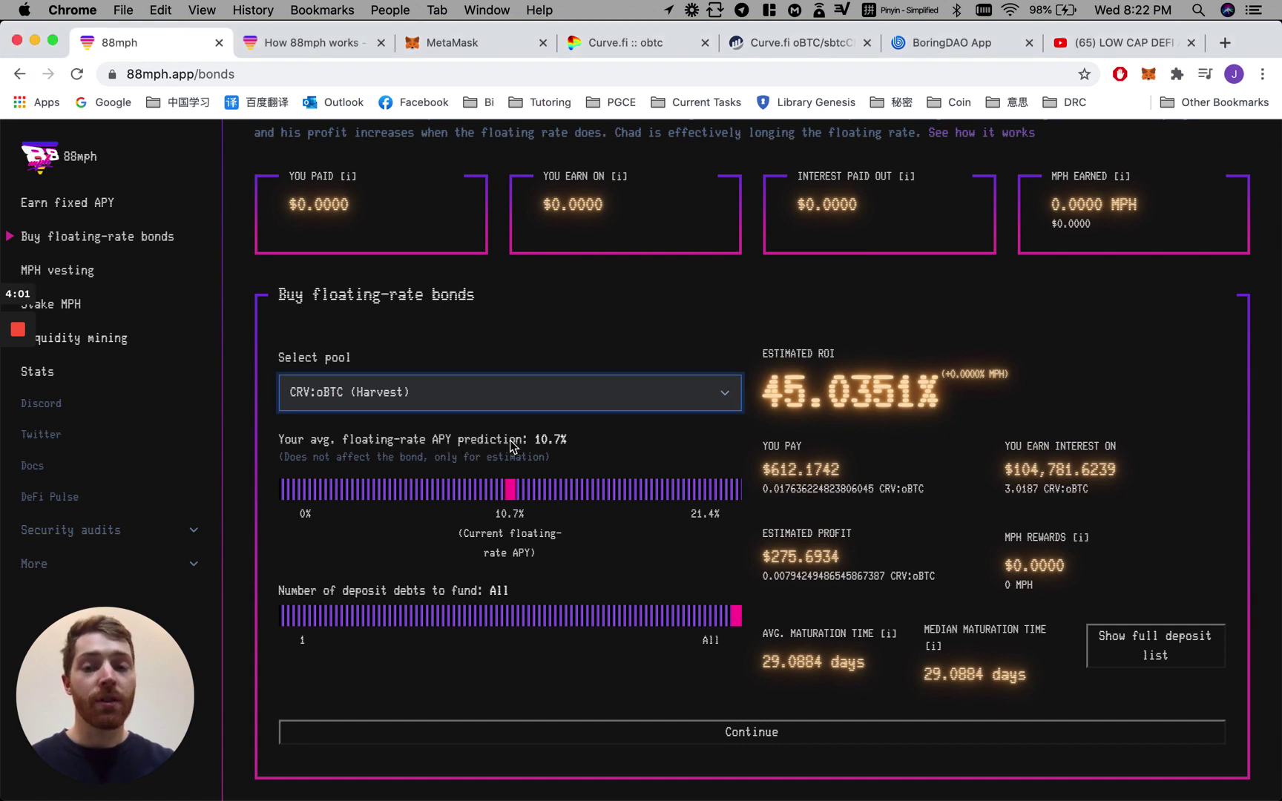
Lower the APY prediction to 9.4% and check the You Pay amount
left_click(562, 442)
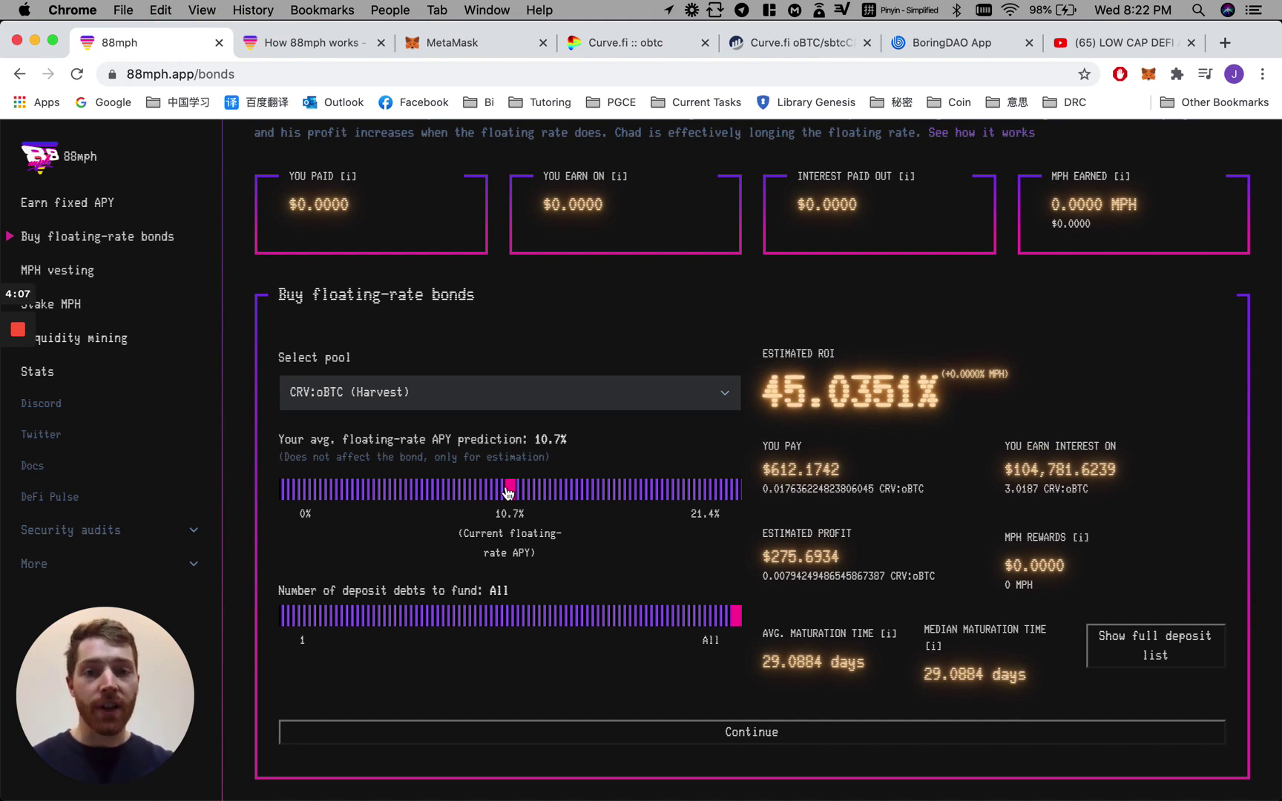
left_click_drag(508, 492, 482, 492)
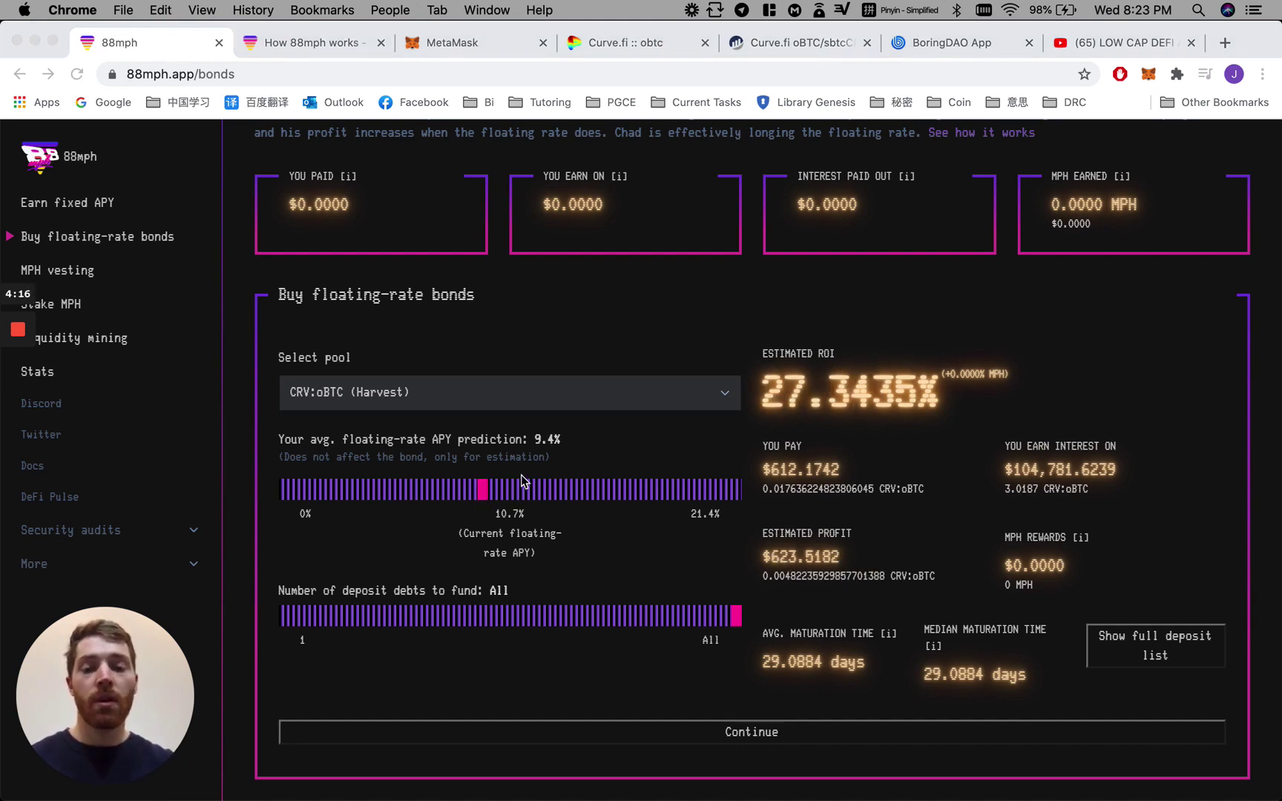
left_click(763, 466)
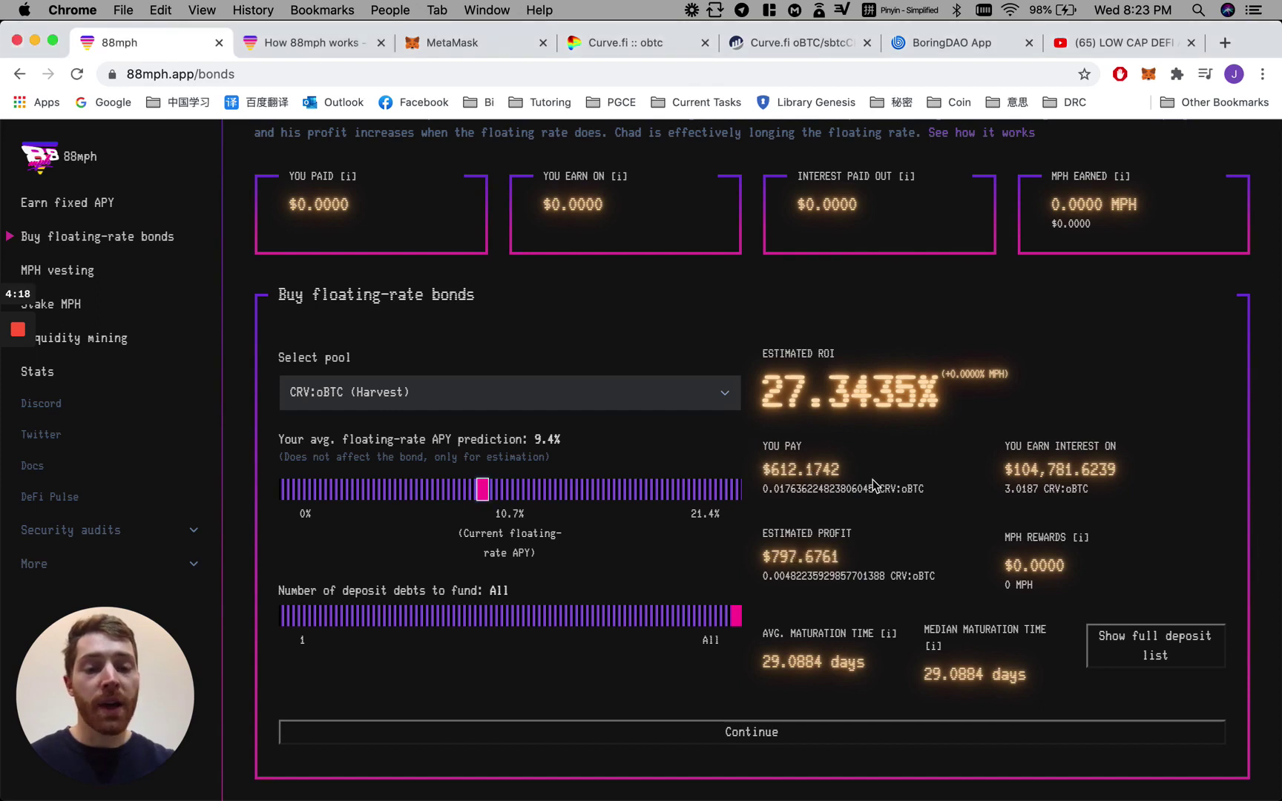
left_click_drag(766, 468, 846, 474)
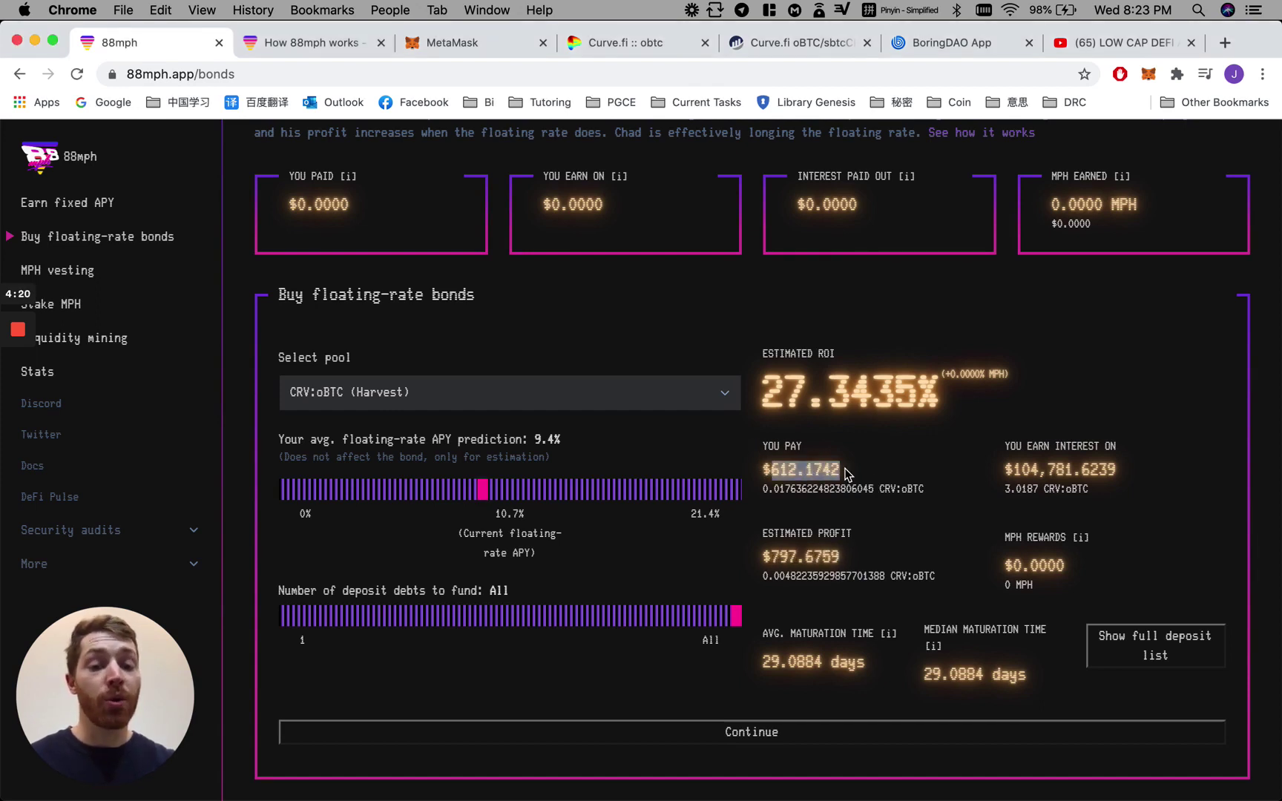
left_click(569, 512)
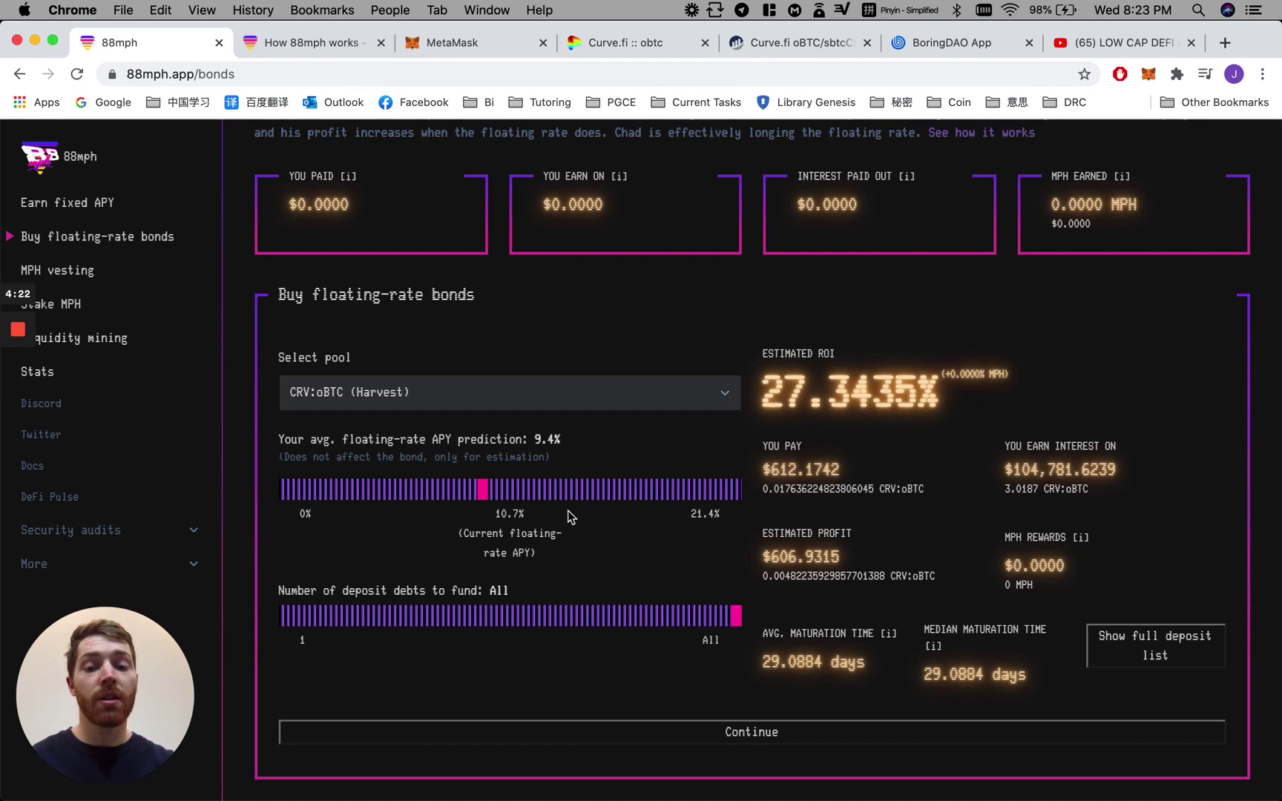
Try APY predictions of 11.6% and 14.1%, ending at 5.8% for a -21.4273% ROI
left_click_drag(484, 491, 396, 509)
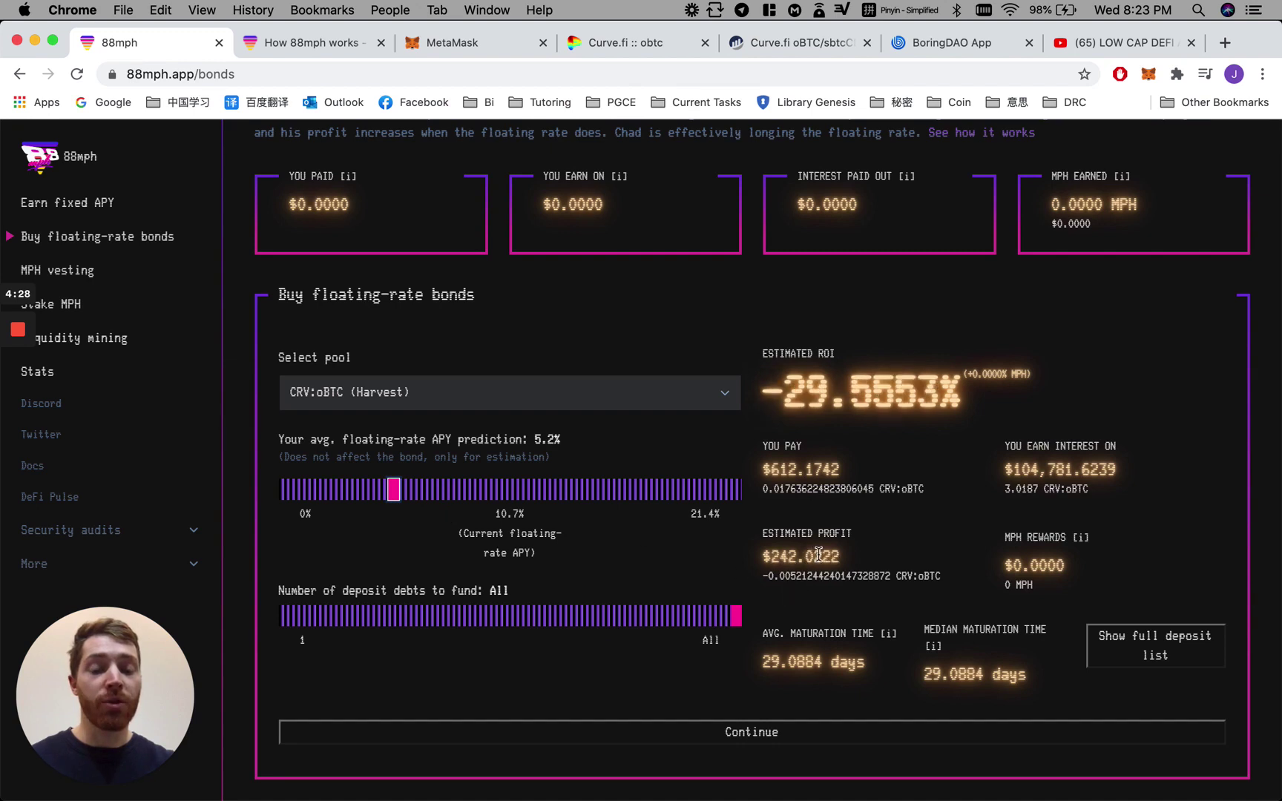
mouse_move(414, 497)
left_mouse_down()
mouse_move(584, 497)
mouse_move(408, 499)
left_mouse_up()
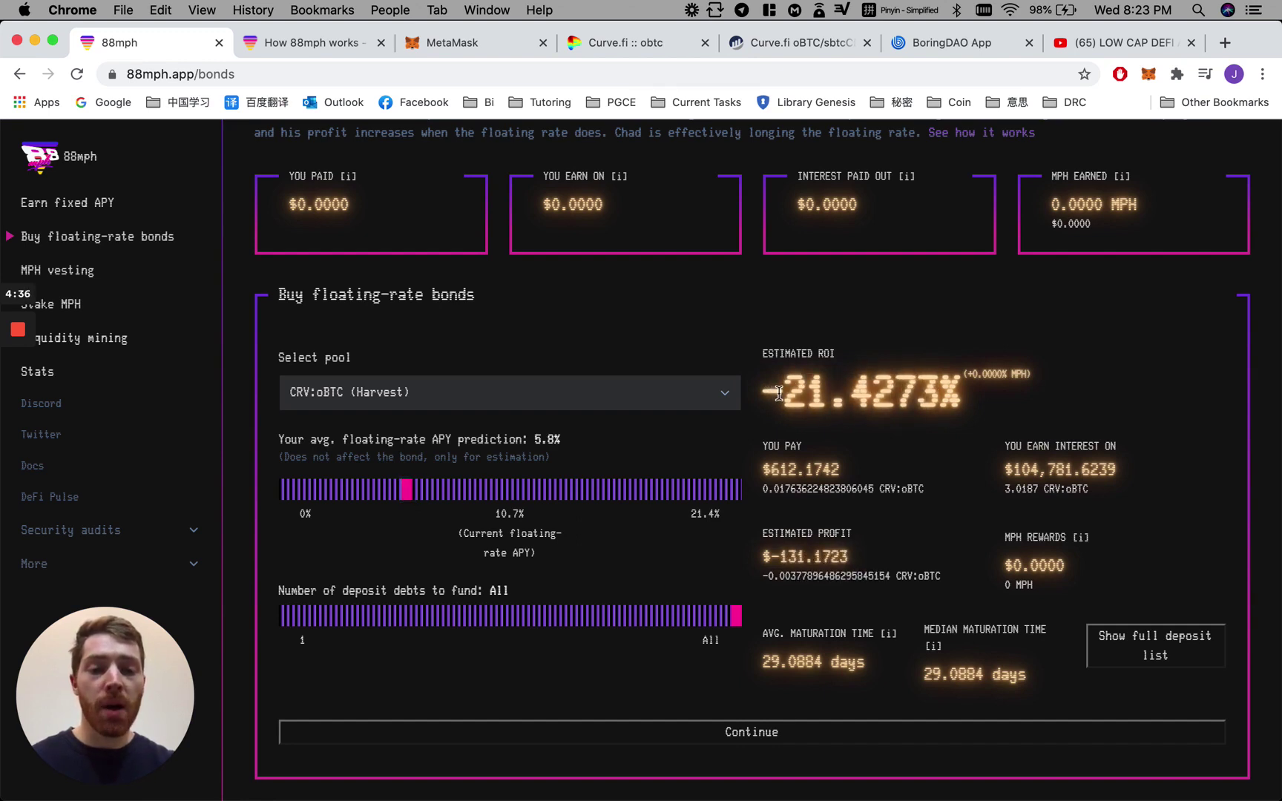
left_click_drag(769, 393, 815, 394)
left_click(810, 462)
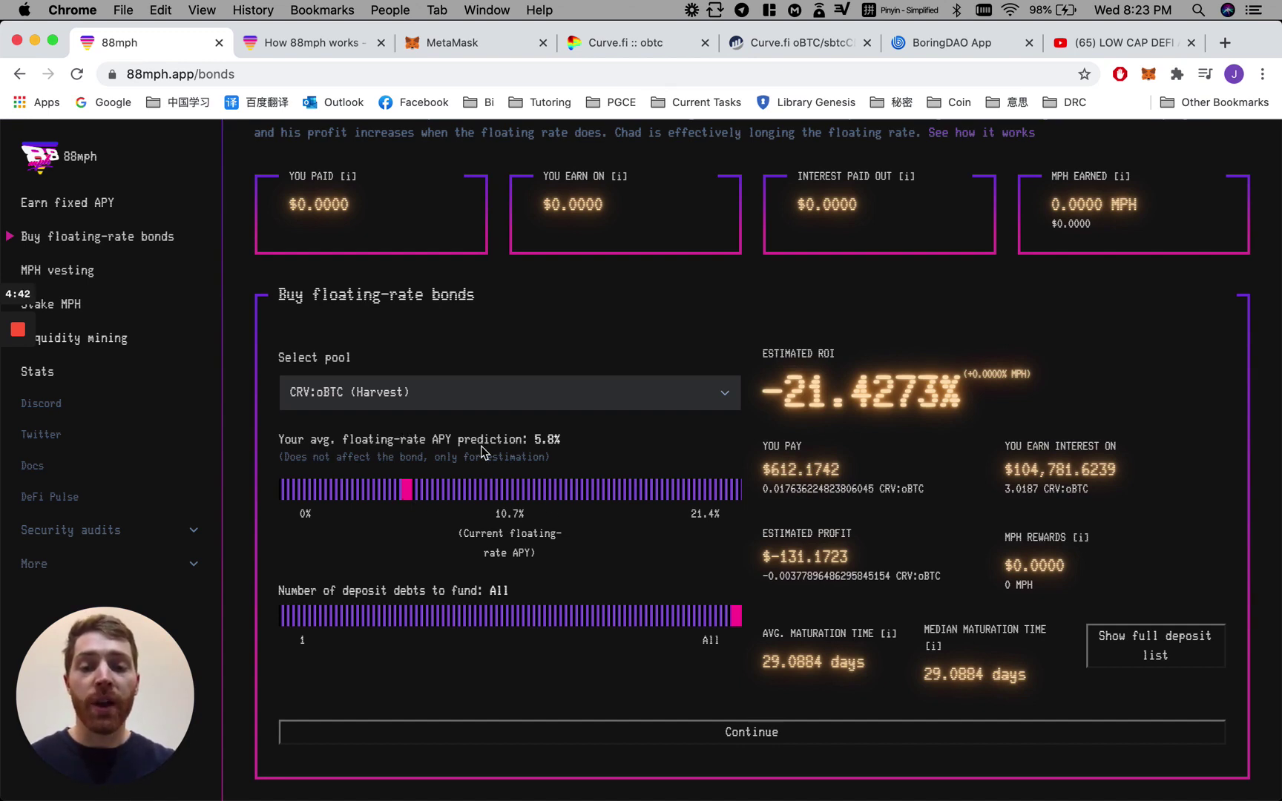
left_click_drag(532, 439, 564, 441)
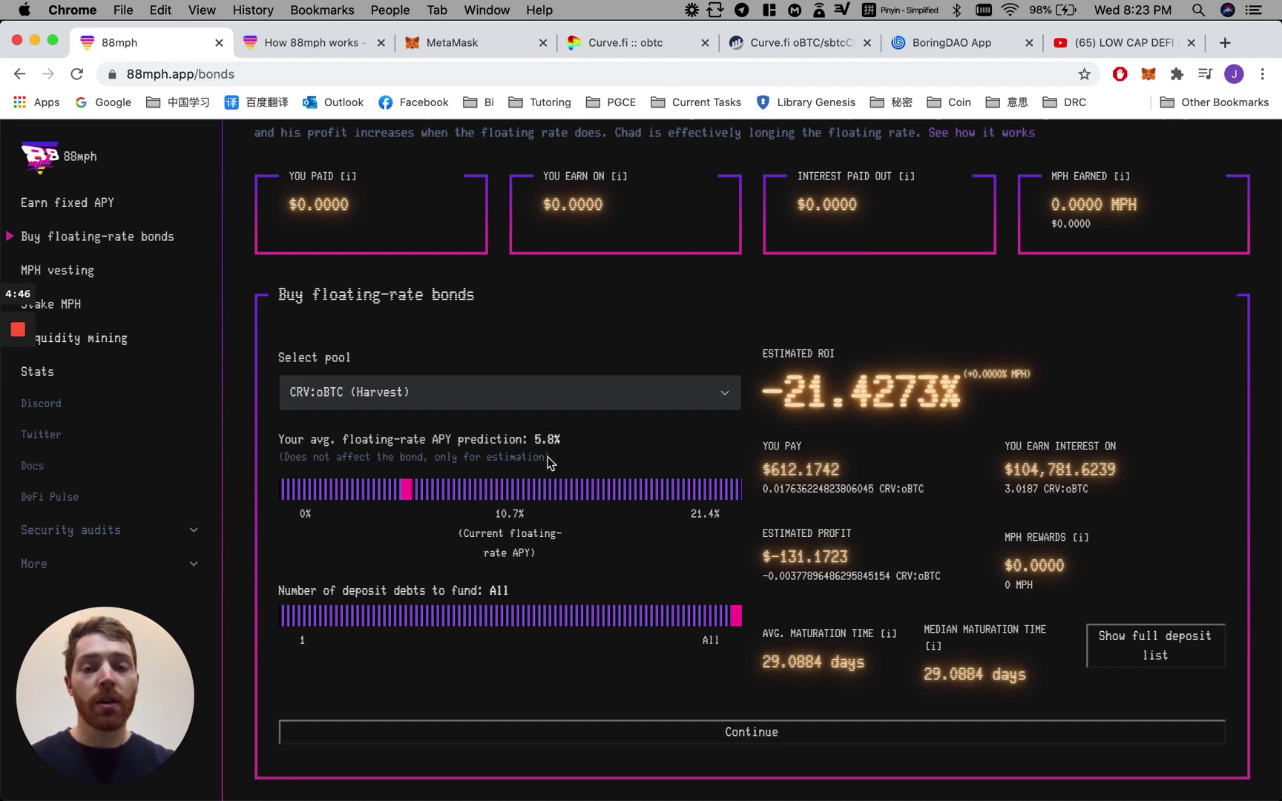
Look up the CRV:oBTC pool's 7.2264% fixed APY in the deposits table, then return to bonds
left_click(78, 210)
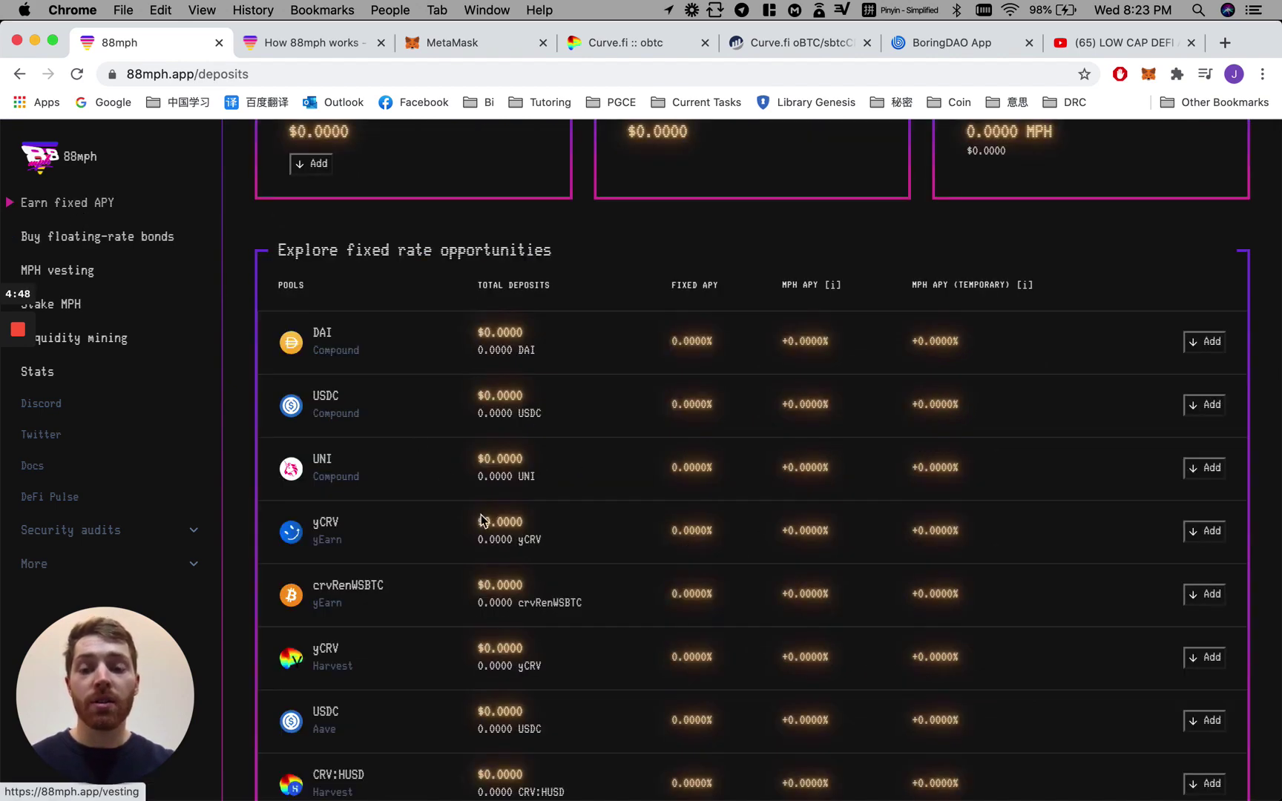
scroll(481, 519, "down", 5)
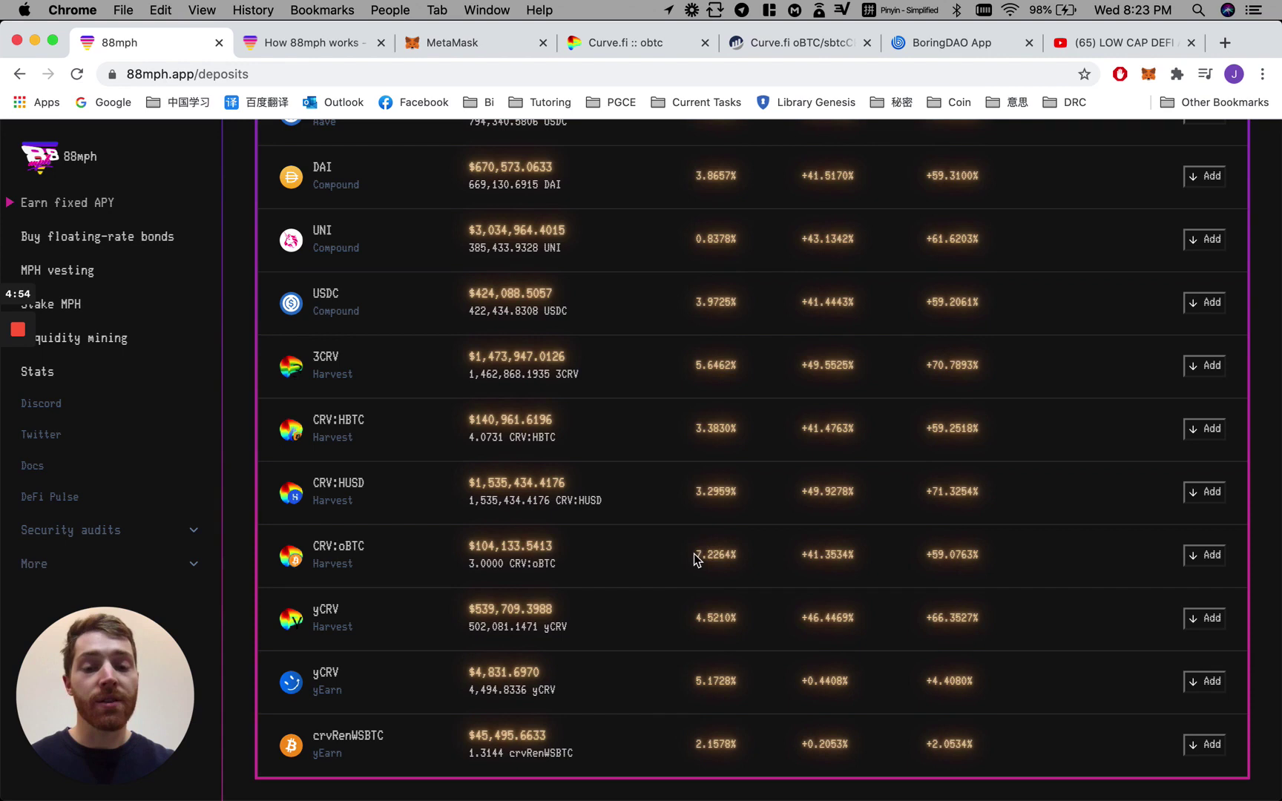
left_click_drag(696, 555, 731, 560)
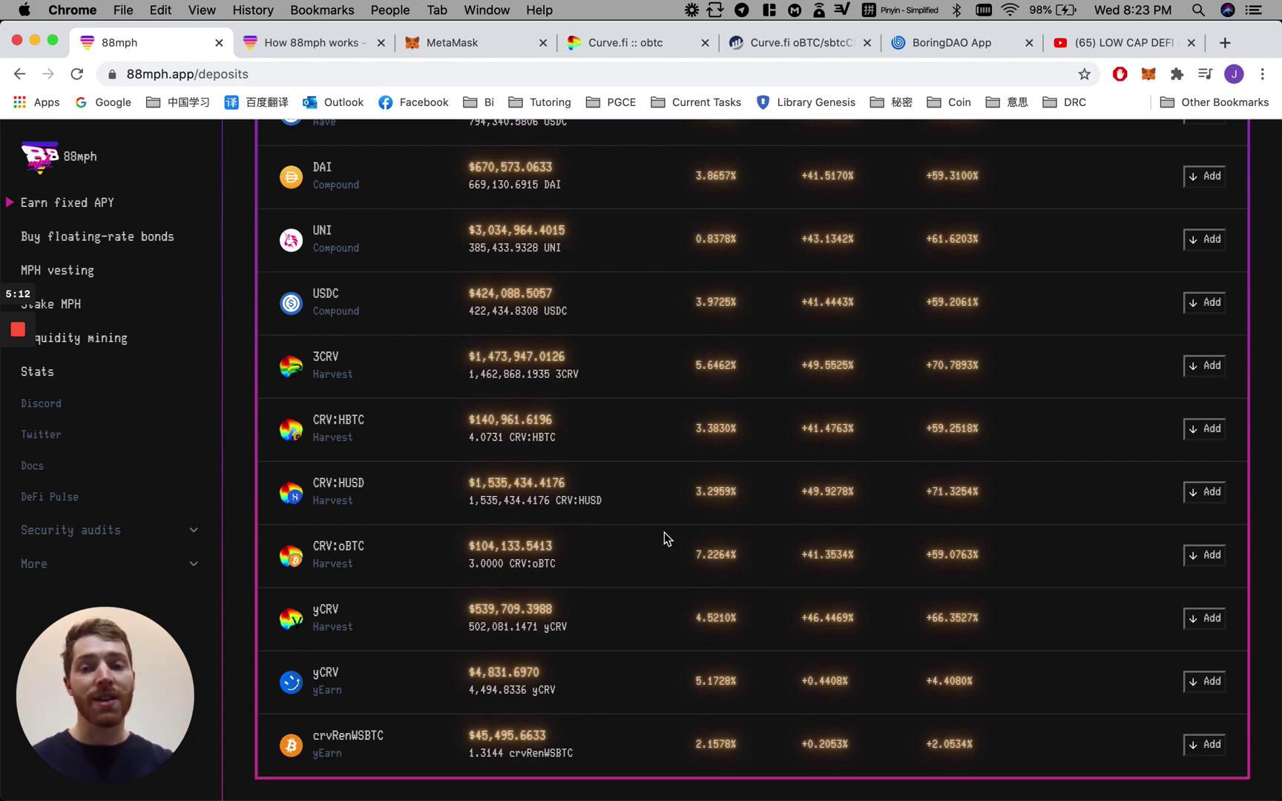
left_click(98, 244)
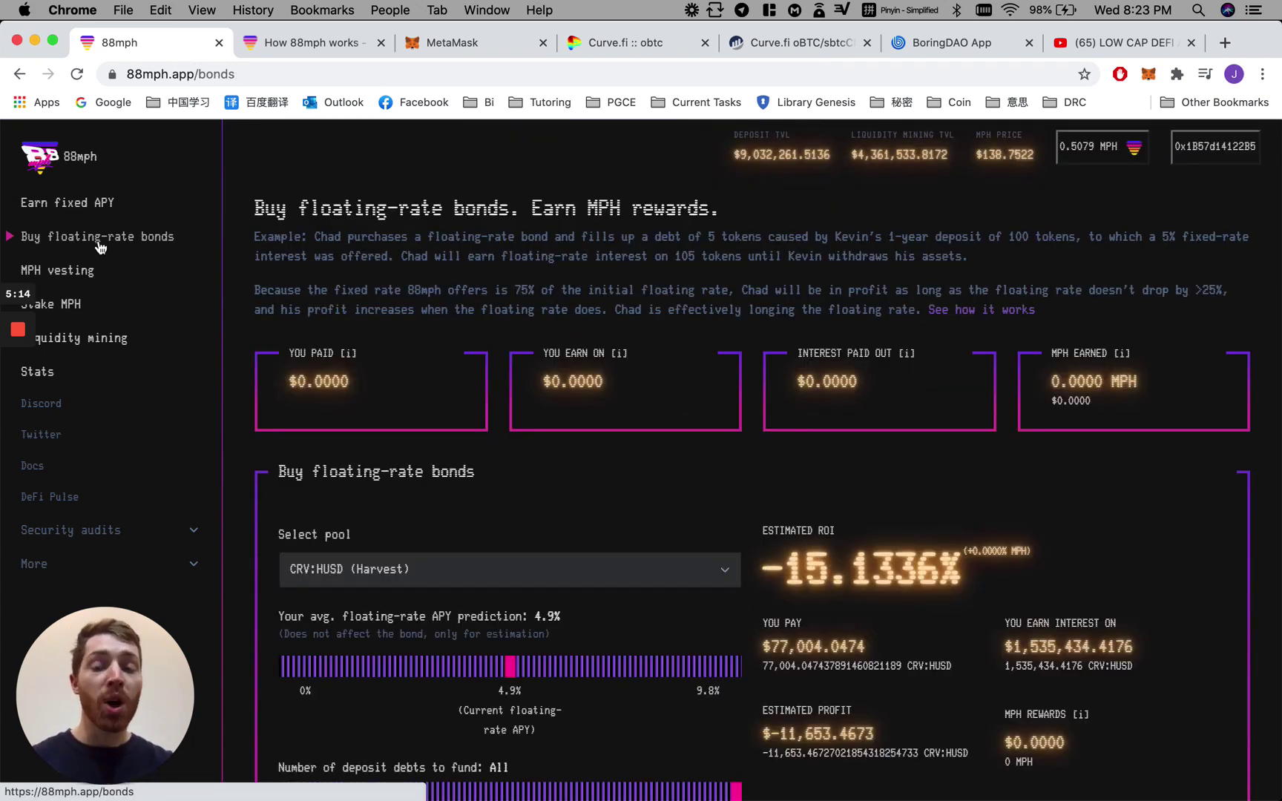
Raise the CRV:HUSD APY prediction above 4.9%, lifting the estimated ROI to 25.1399%
scroll(746, 505, "down", 2)
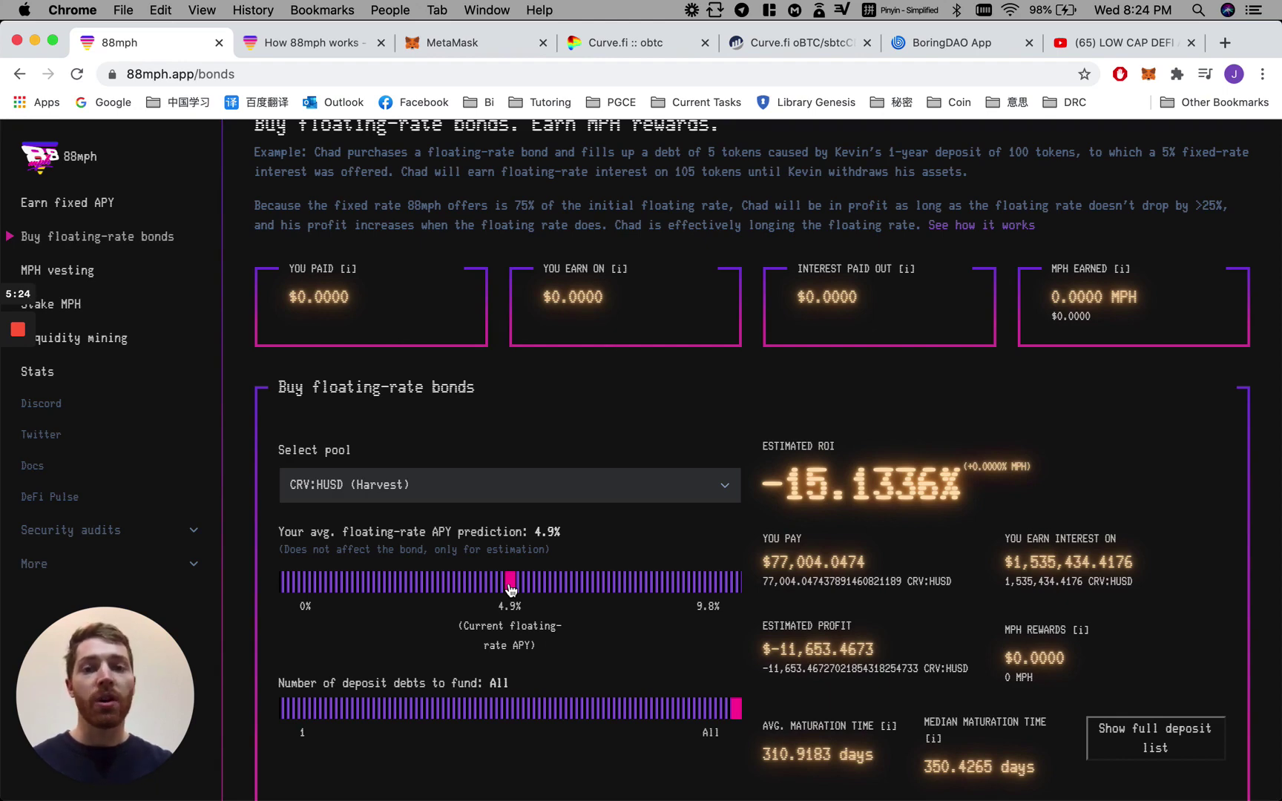
left_click_drag(510, 590, 615, 593)
Choose the CRV:oBTC (Harvest) pool and set the APY prediction near 7.4% (0.2453% ROI)
left_click(630, 493)
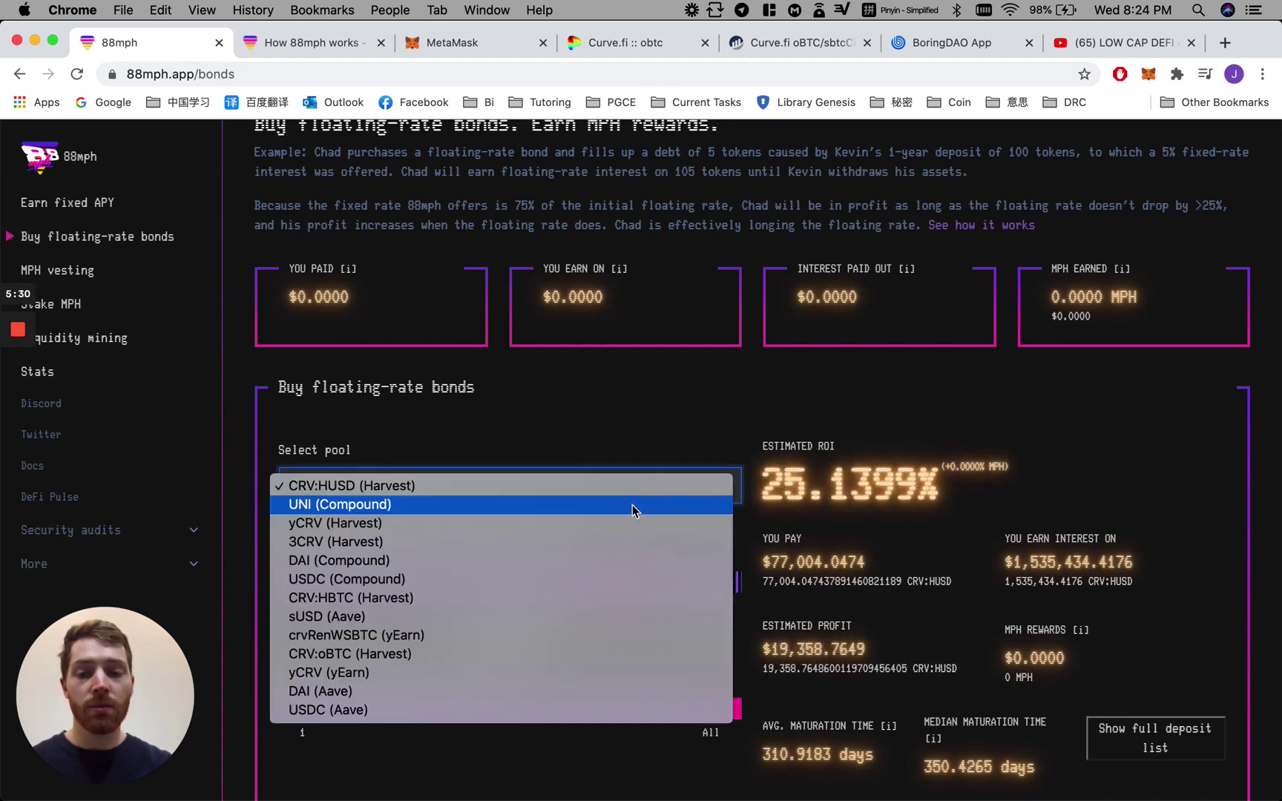
left_click(558, 659)
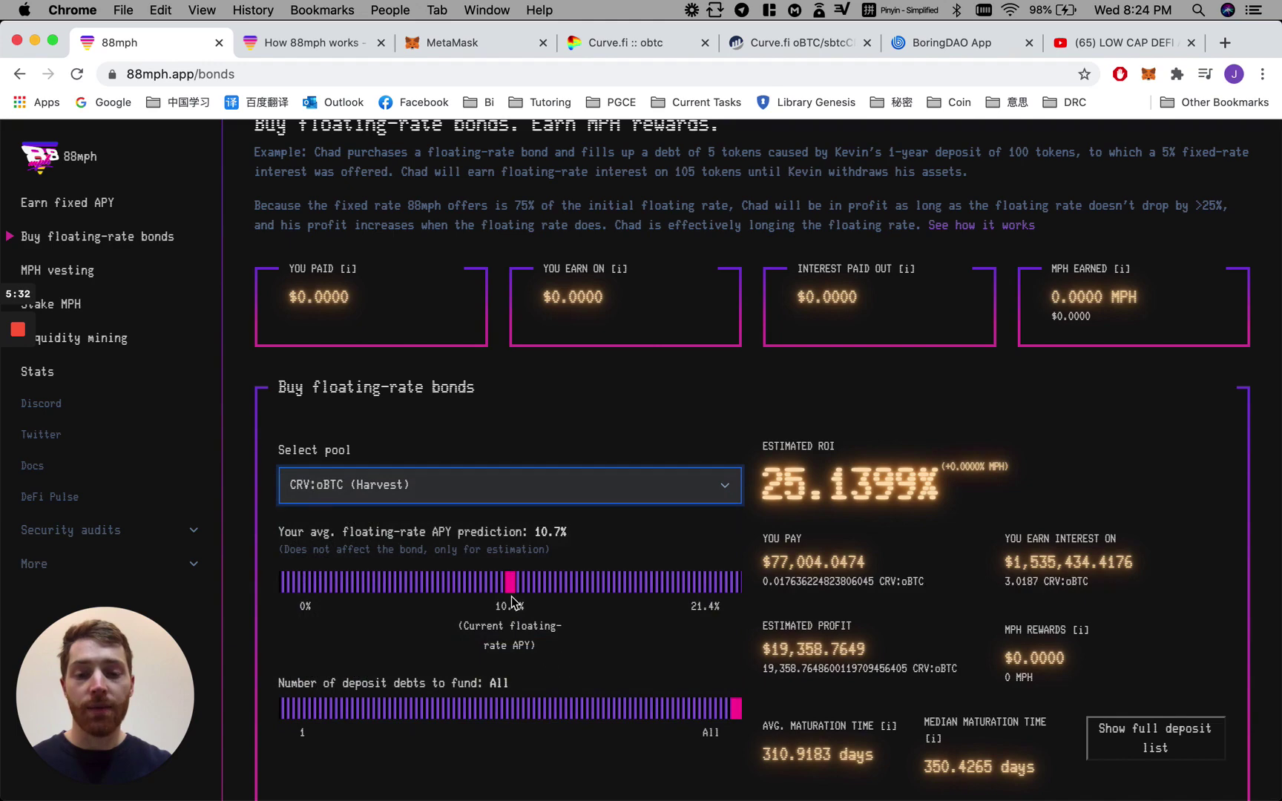
left_click_drag(507, 590, 440, 599)
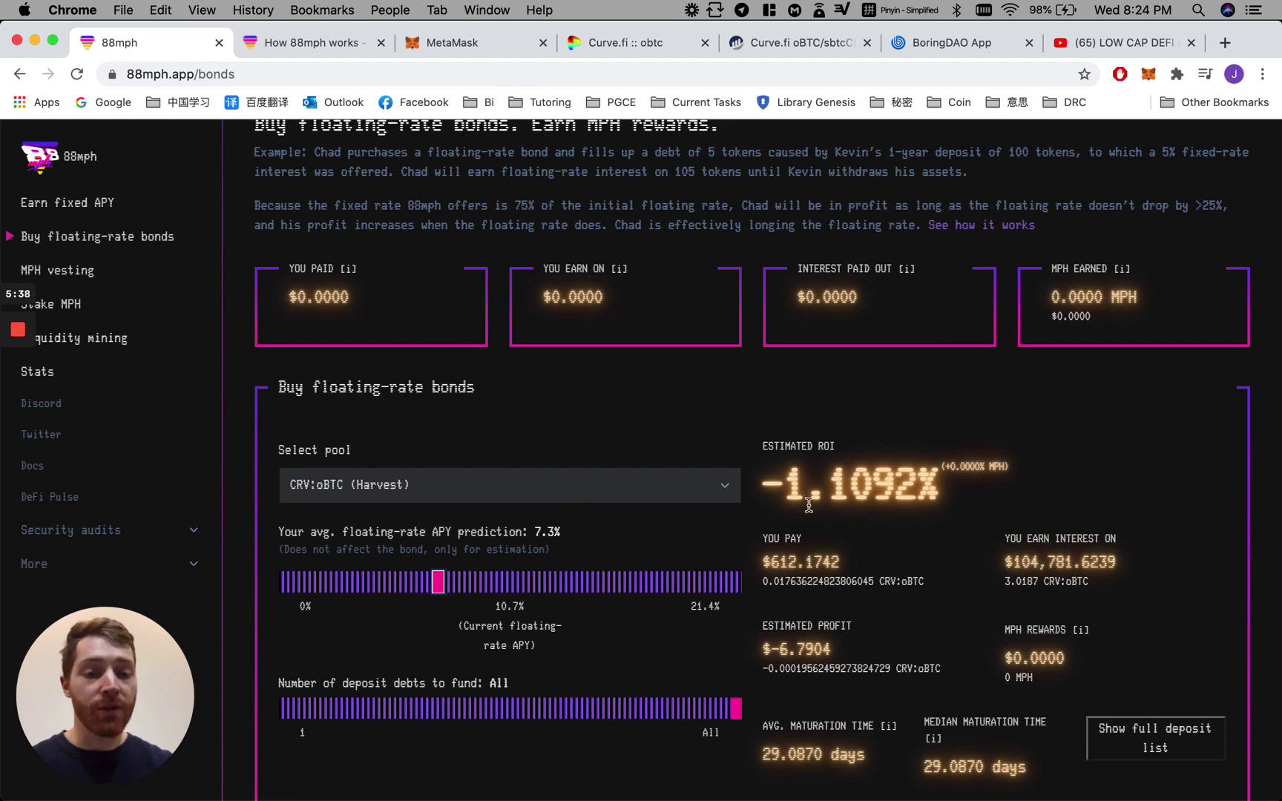
left_click(444, 589)
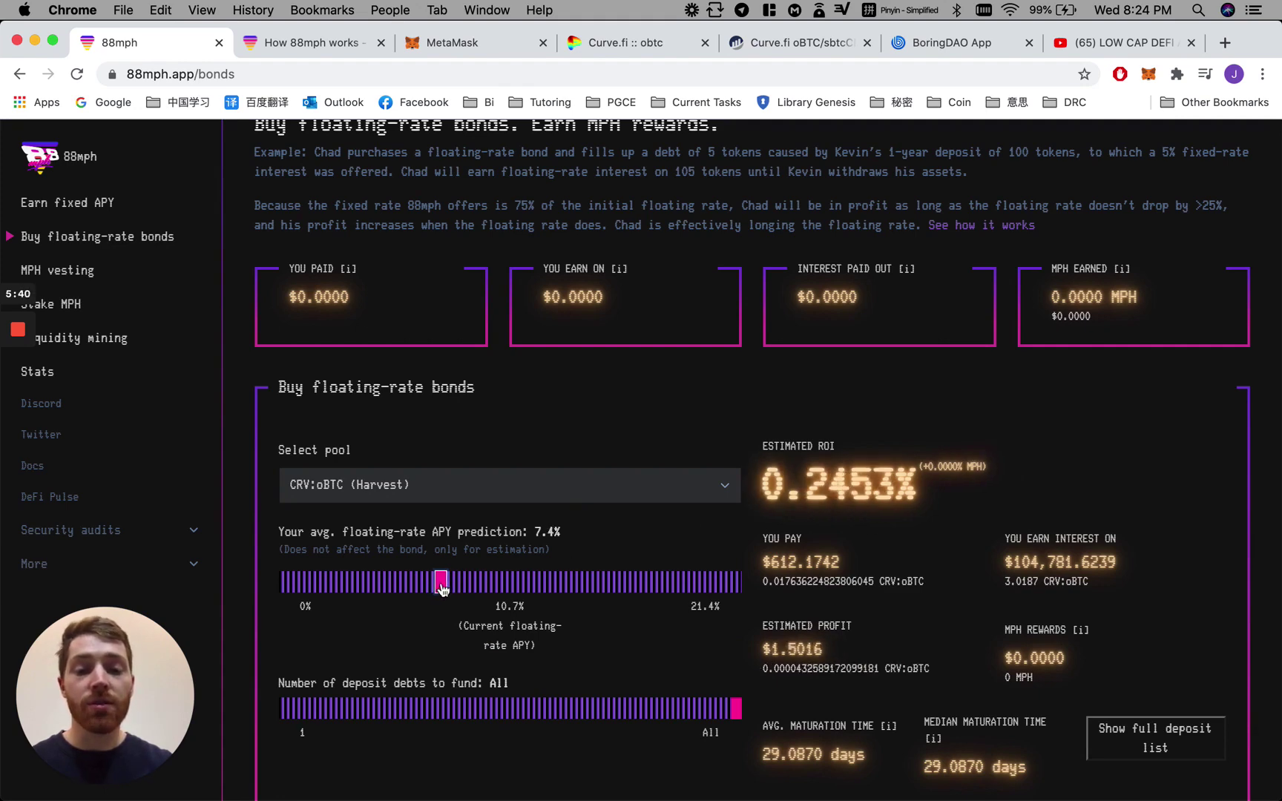
left_click_drag(764, 492, 919, 491)
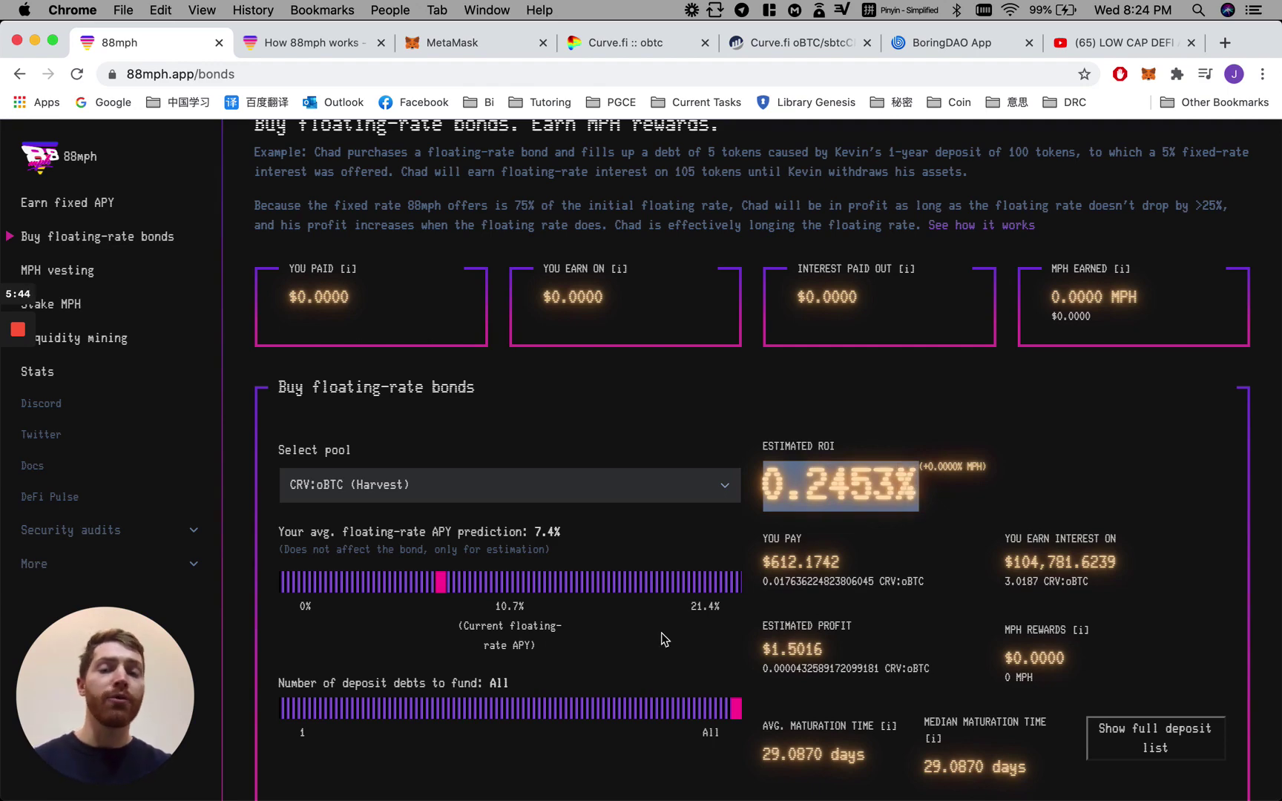
Raise the APY prediction to 19.6%, giving 165.5121% ROI and $1,013.2226 profit
left_click_drag(442, 584, 558, 592)
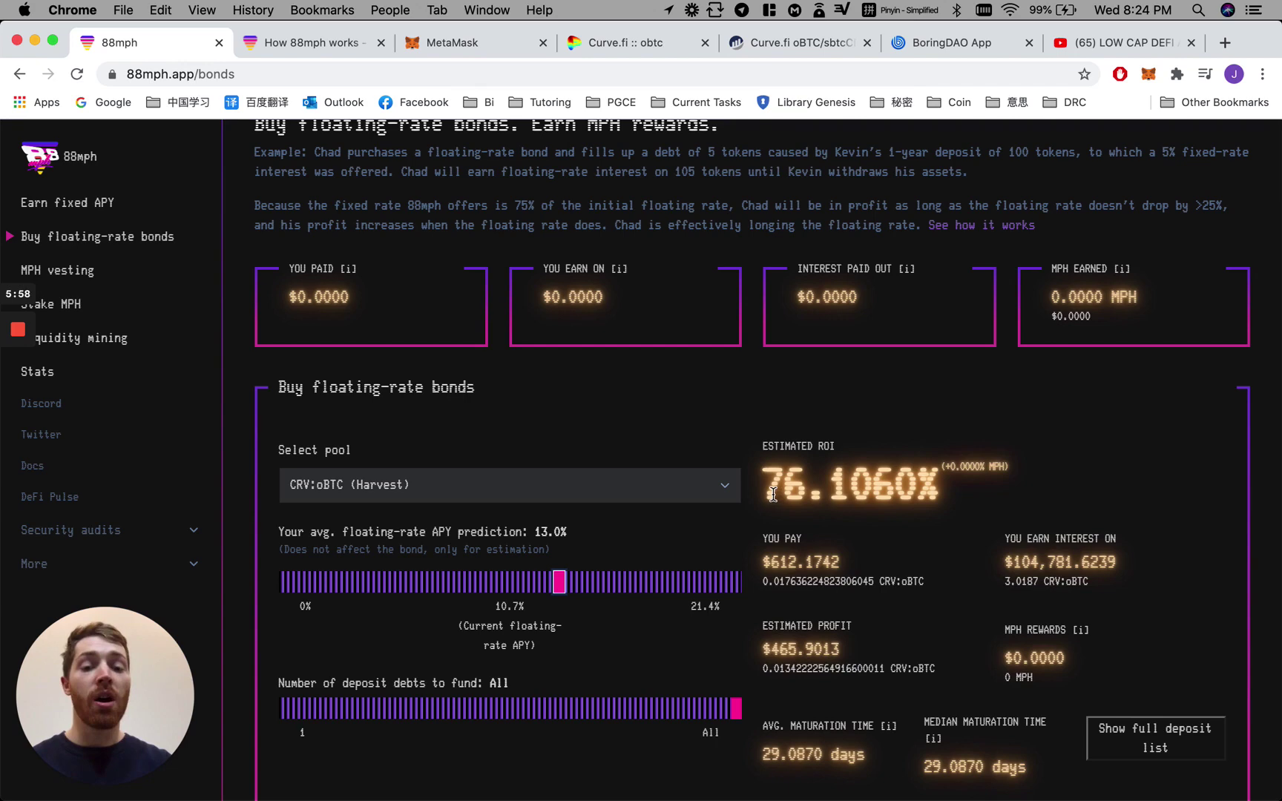
left_click_drag(769, 493, 808, 491)
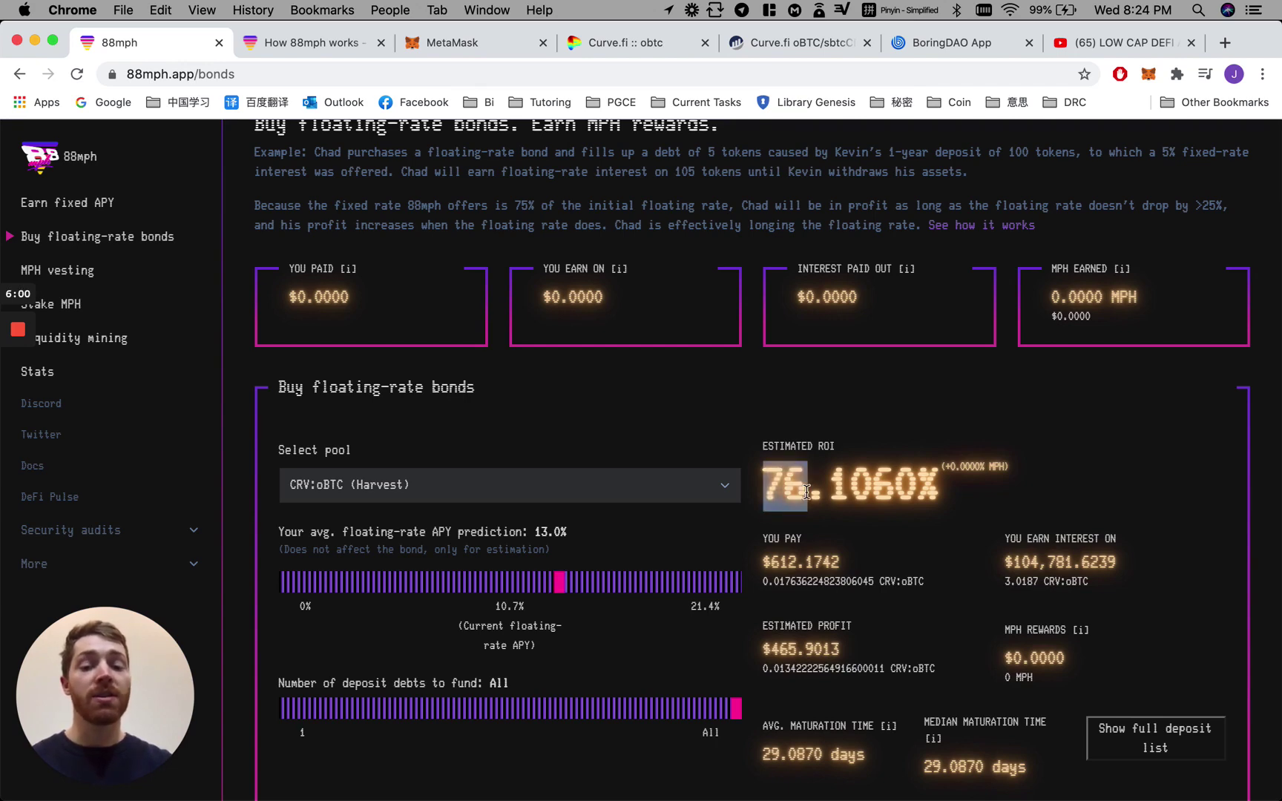
left_click(694, 566)
left_click_drag(561, 591, 700, 590)
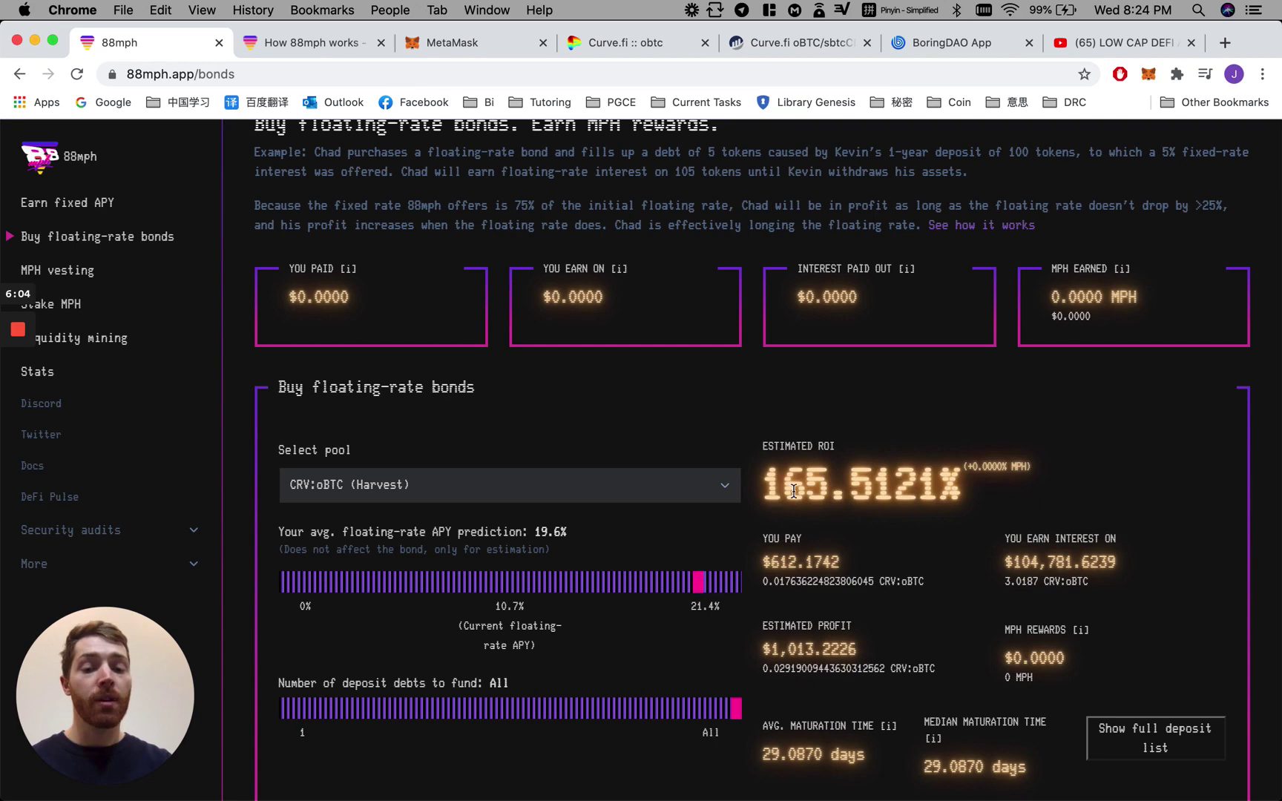
left_click_drag(785, 491, 830, 491)
left_click(824, 490)
Scroll down to review the estimated profit below the bond form
scroll(824, 490, "down", 2)
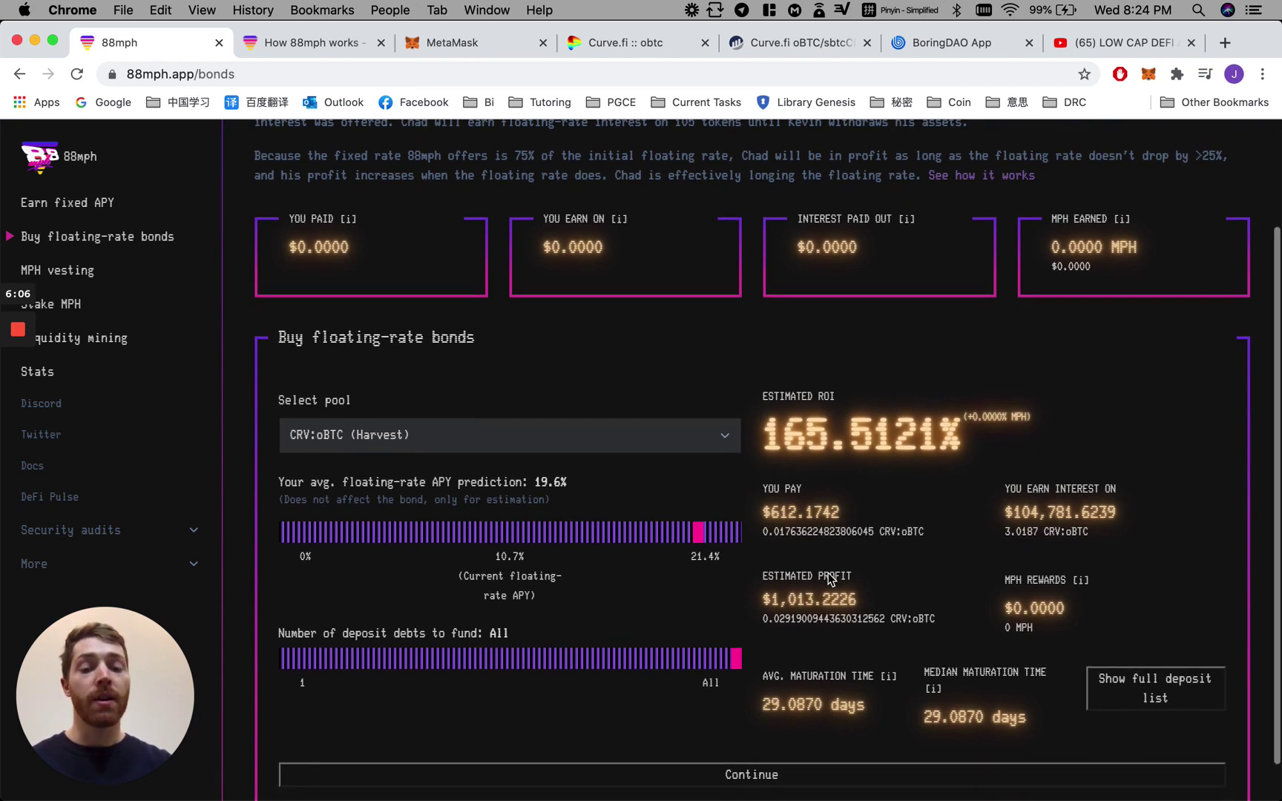
left_click_drag(764, 599, 861, 606)
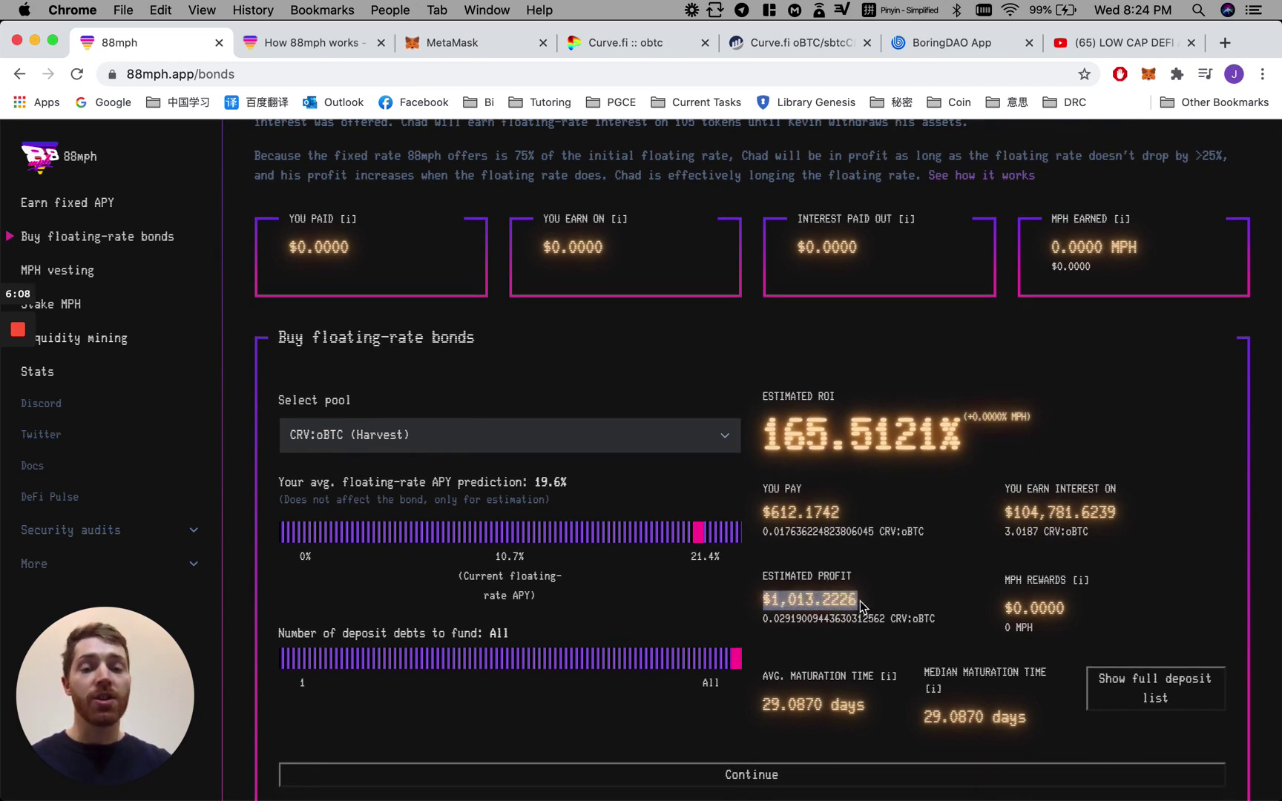
left_click(816, 604)
scroll(810, 603, "down", 1)
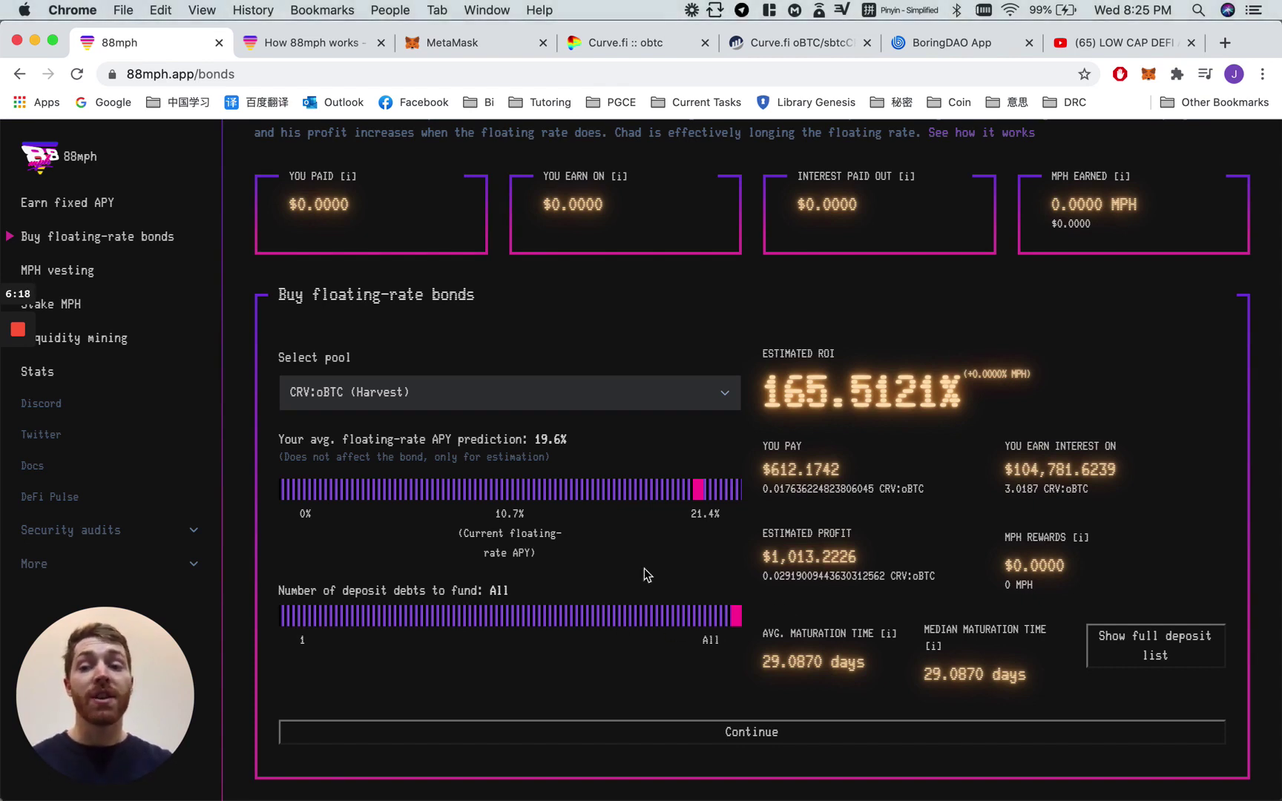
scroll(862, 568, "down", 1)
scroll(864, 552, "up", 1)
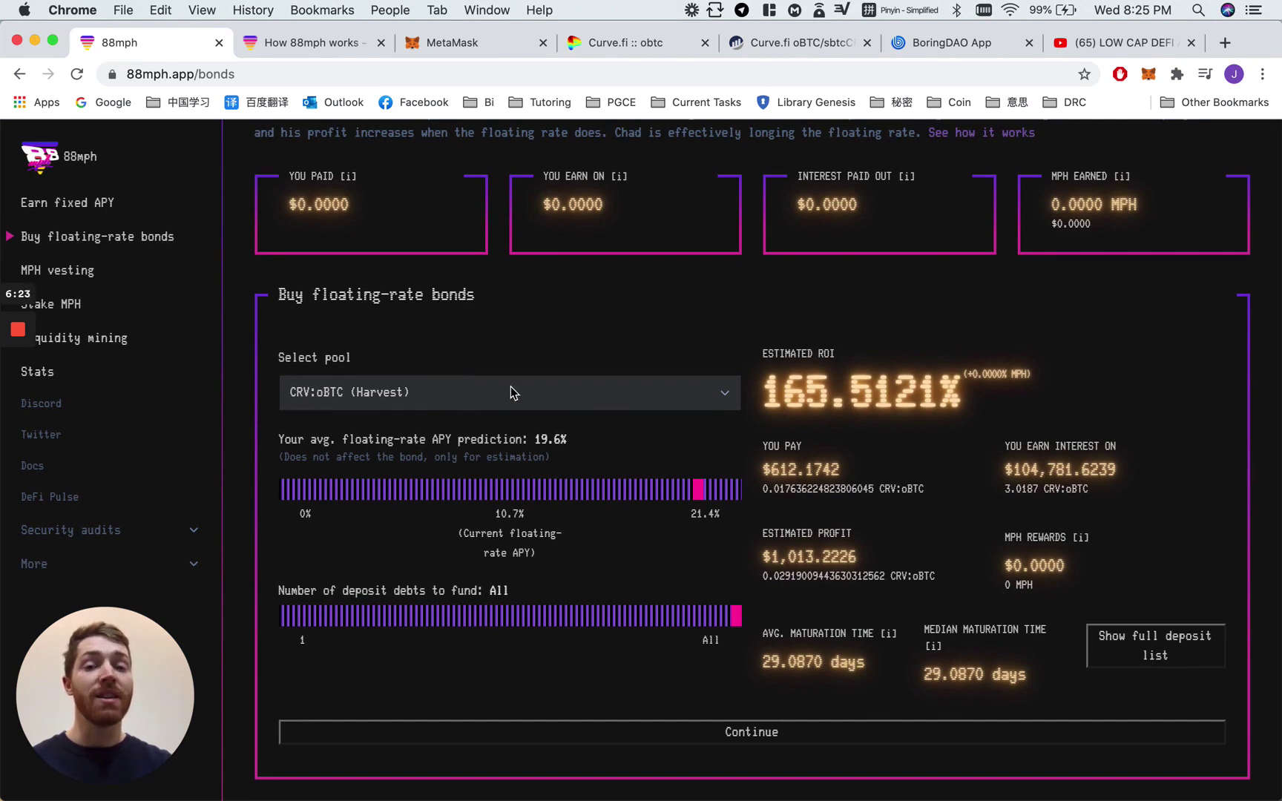
Show the full deposit list with its single 3.0000 CRV:oBTC deposit maturing 2/18/2021
left_click(1154, 656)
scroll(1143, 660, "down", 3)
double_click(805, 653)
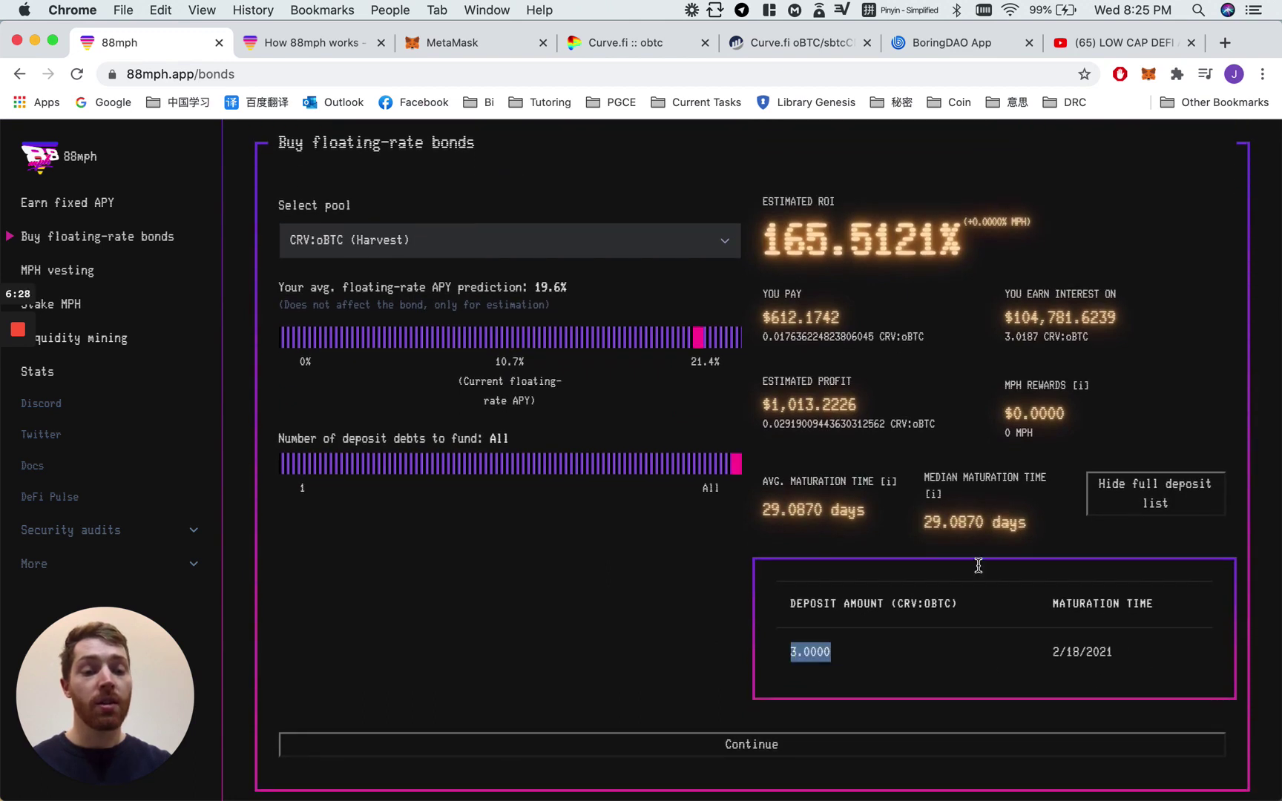
left_click(817, 656)
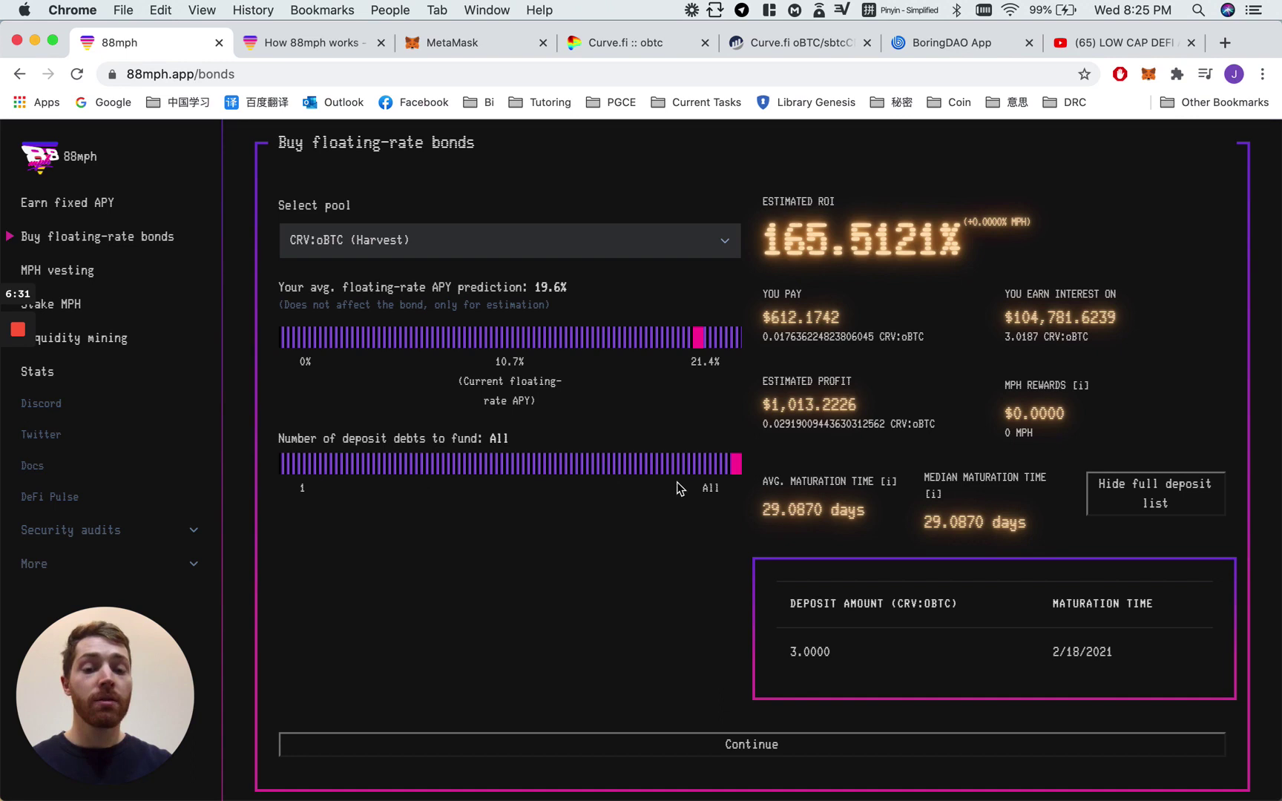
scroll(718, 479, "up", 3)
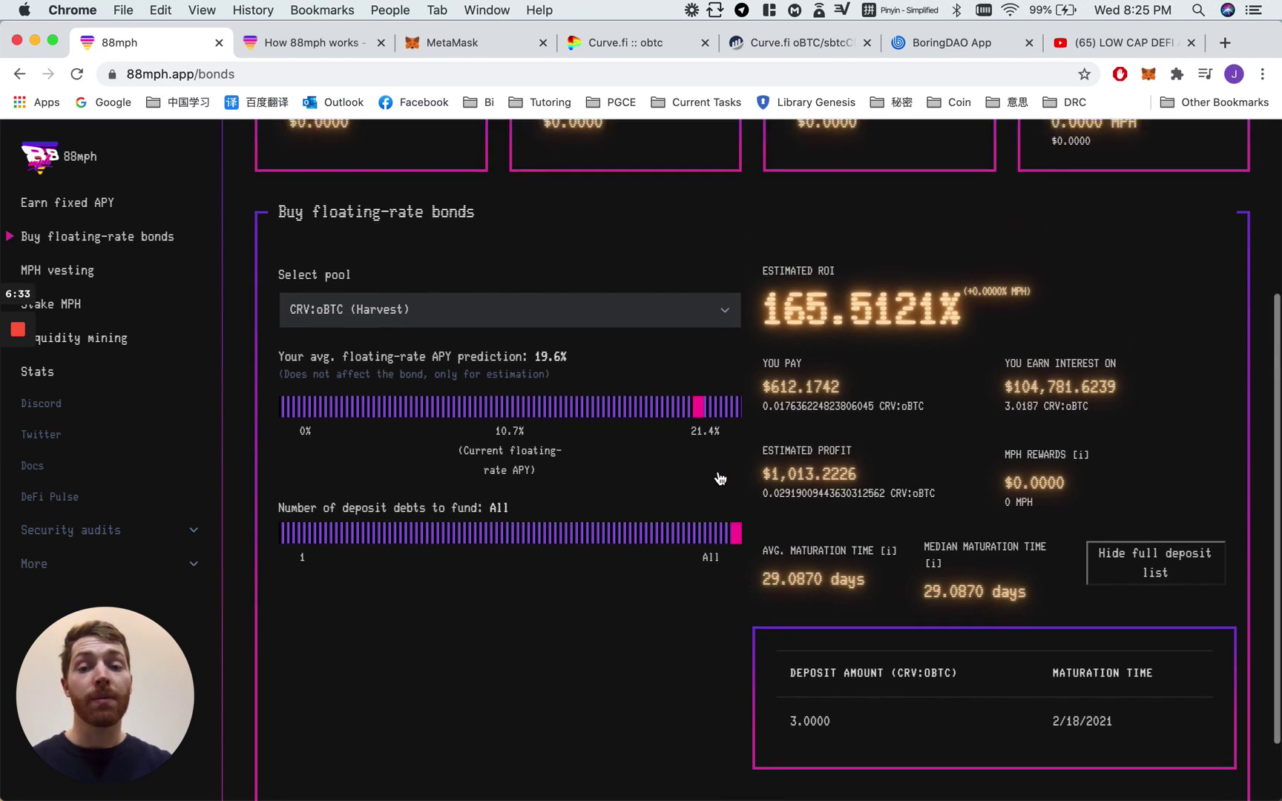
Switch the bond pool to UNI (Compound)
left_click(635, 363)
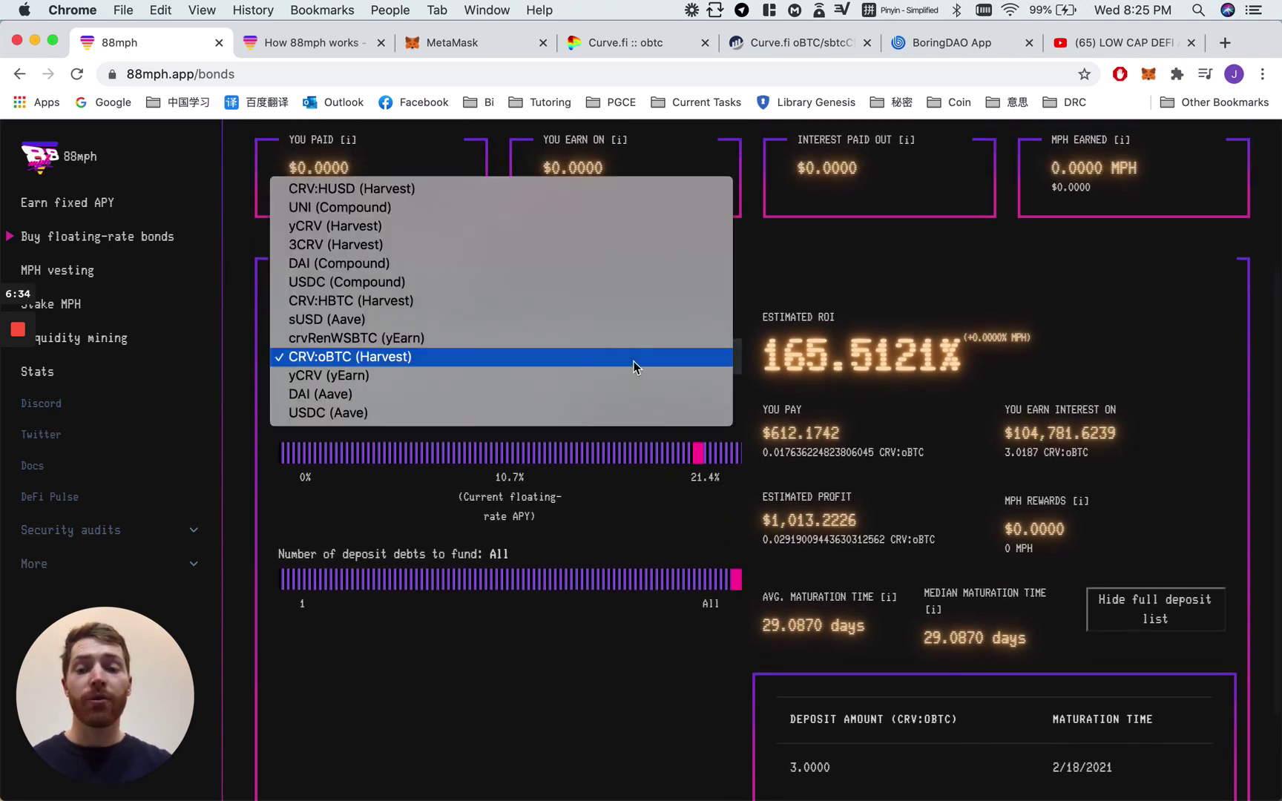
left_click(509, 209)
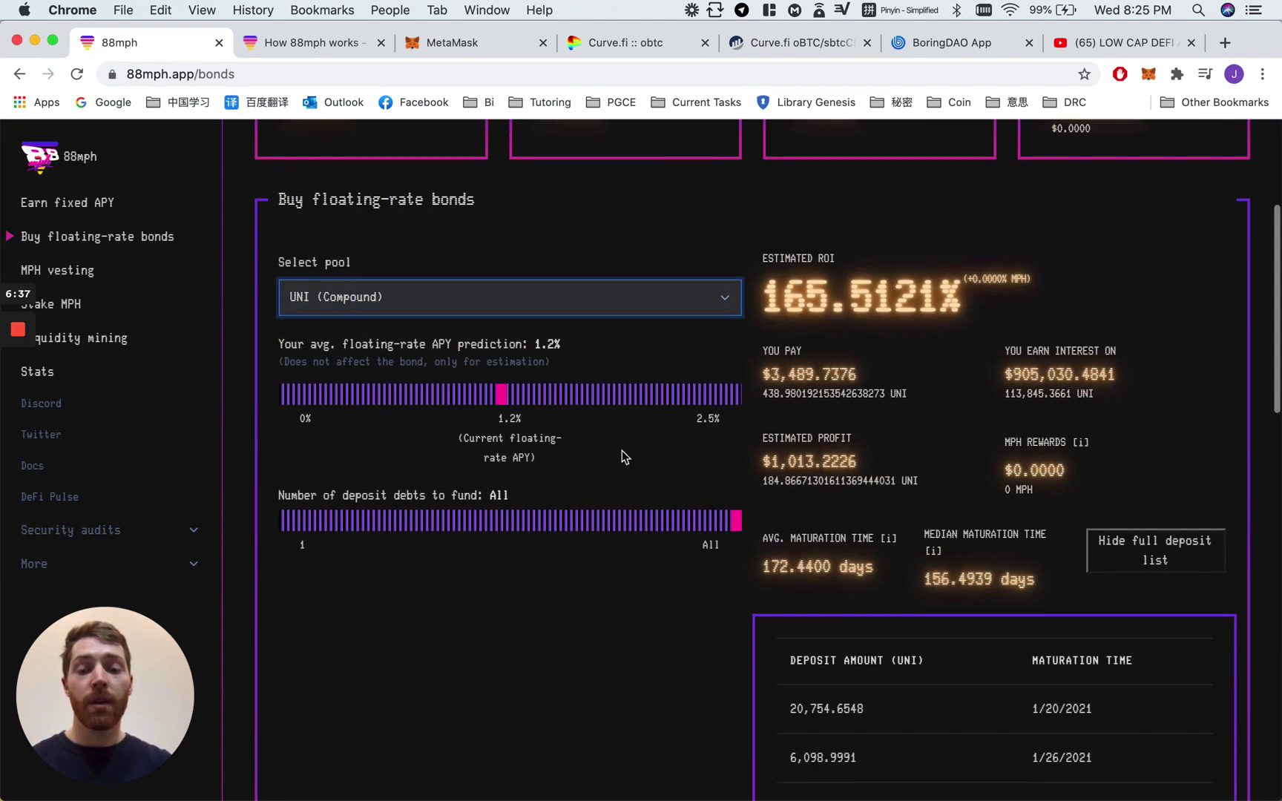
scroll(1099, 571, "down", 5)
scroll(1099, 570, "down", 5)
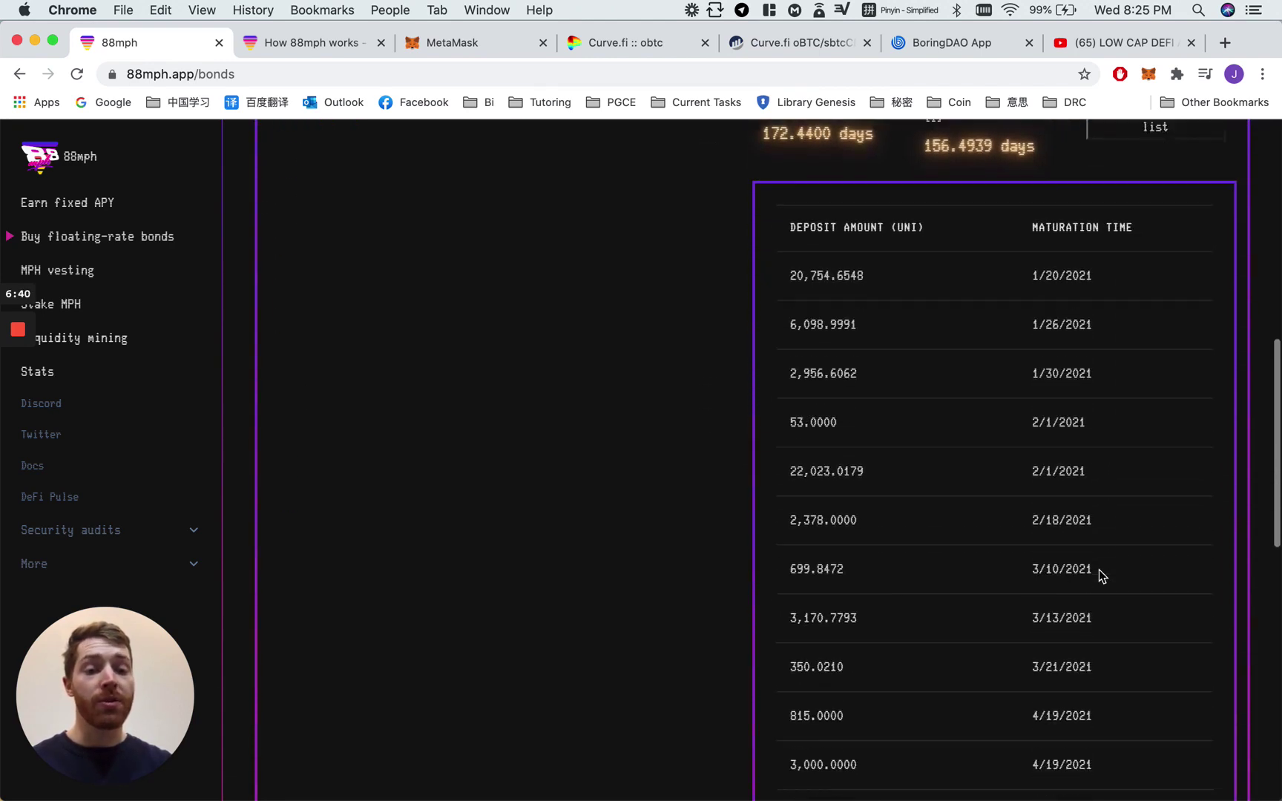
scroll(1098, 570, "up", 10)
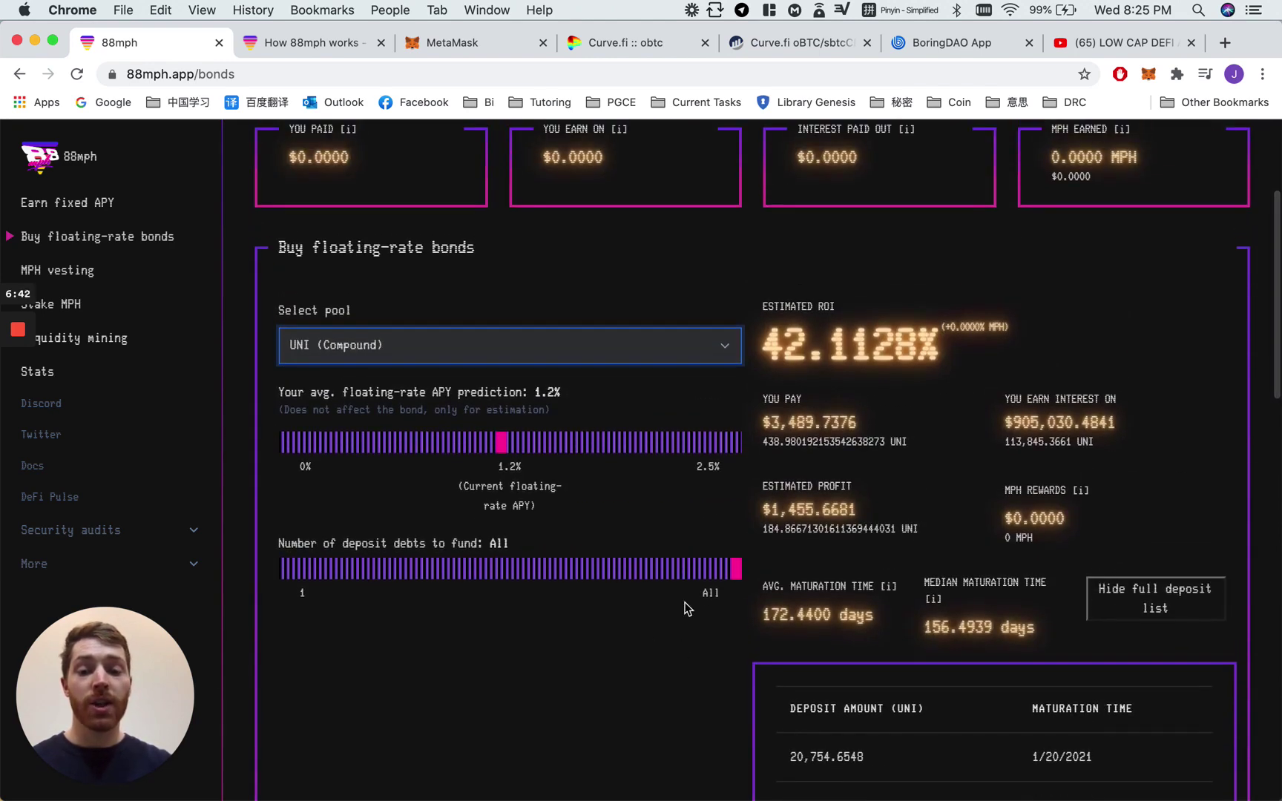
Try funding 12, 1, 2, then 19 deposit debts, reaching a $2,817.3147 payment
left_click_drag(733, 582, 412, 578)
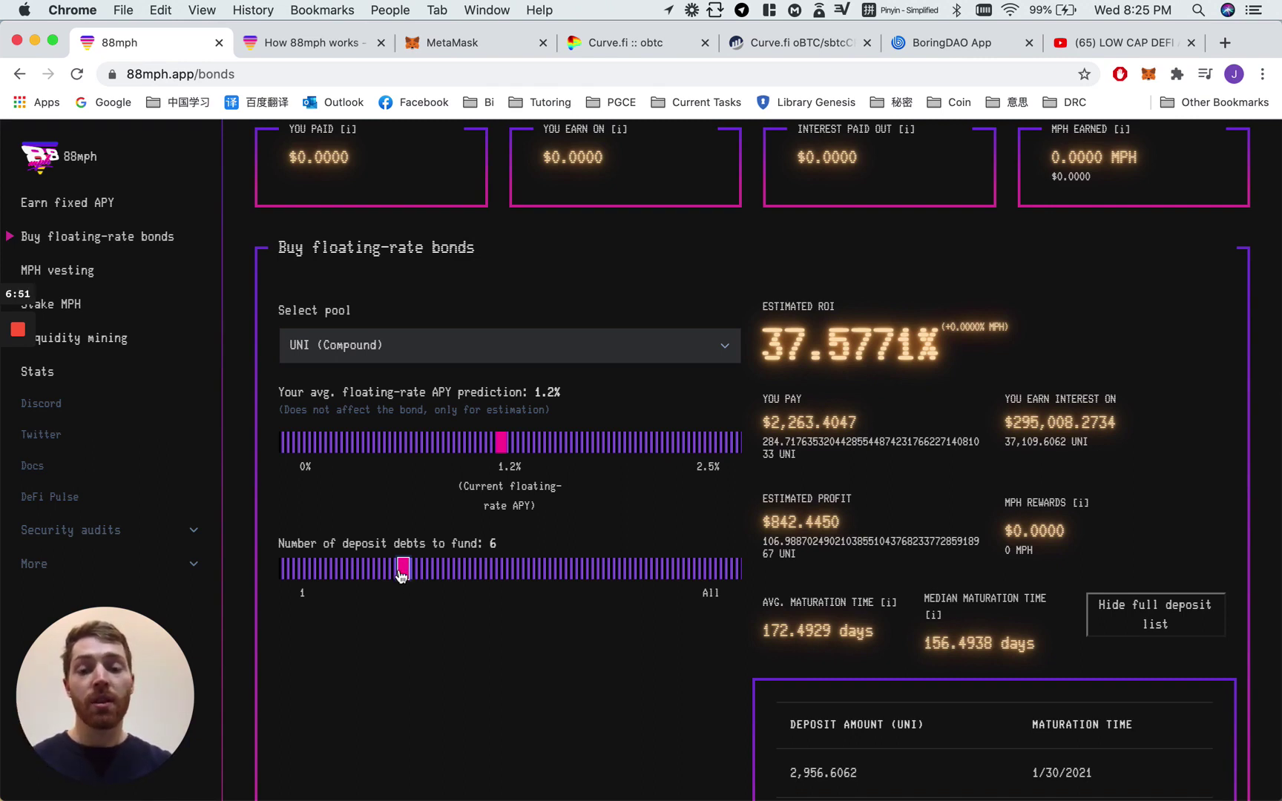
left_click(297, 570)
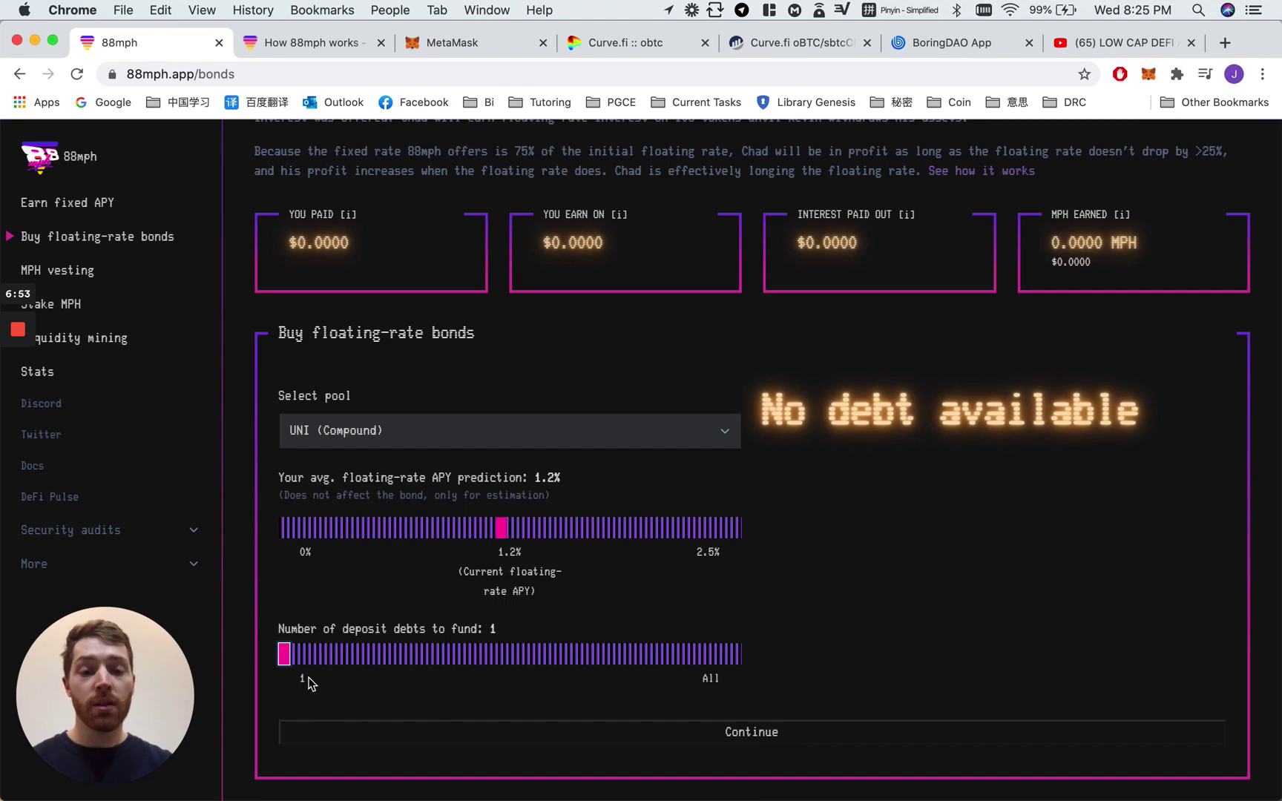
left_click(297, 654)
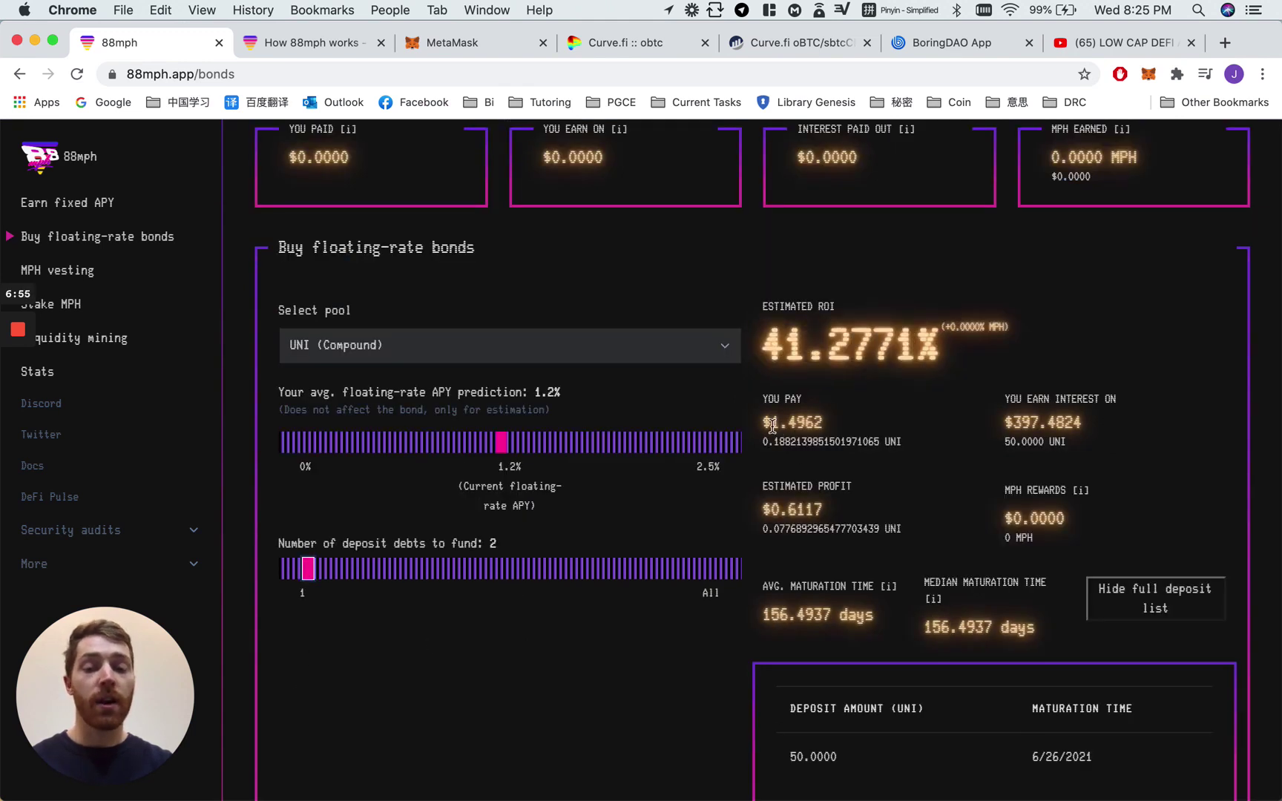
left_click_drag(770, 423, 823, 425)
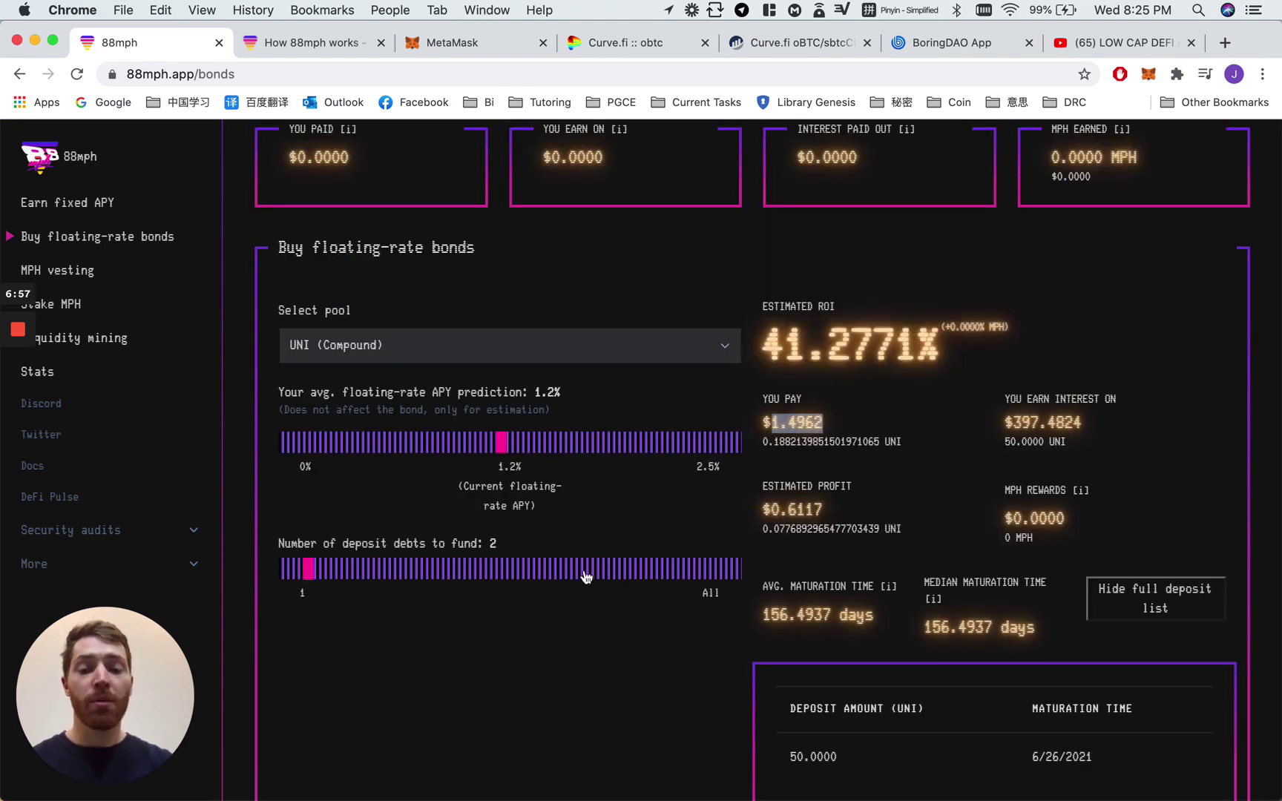
left_click(713, 570)
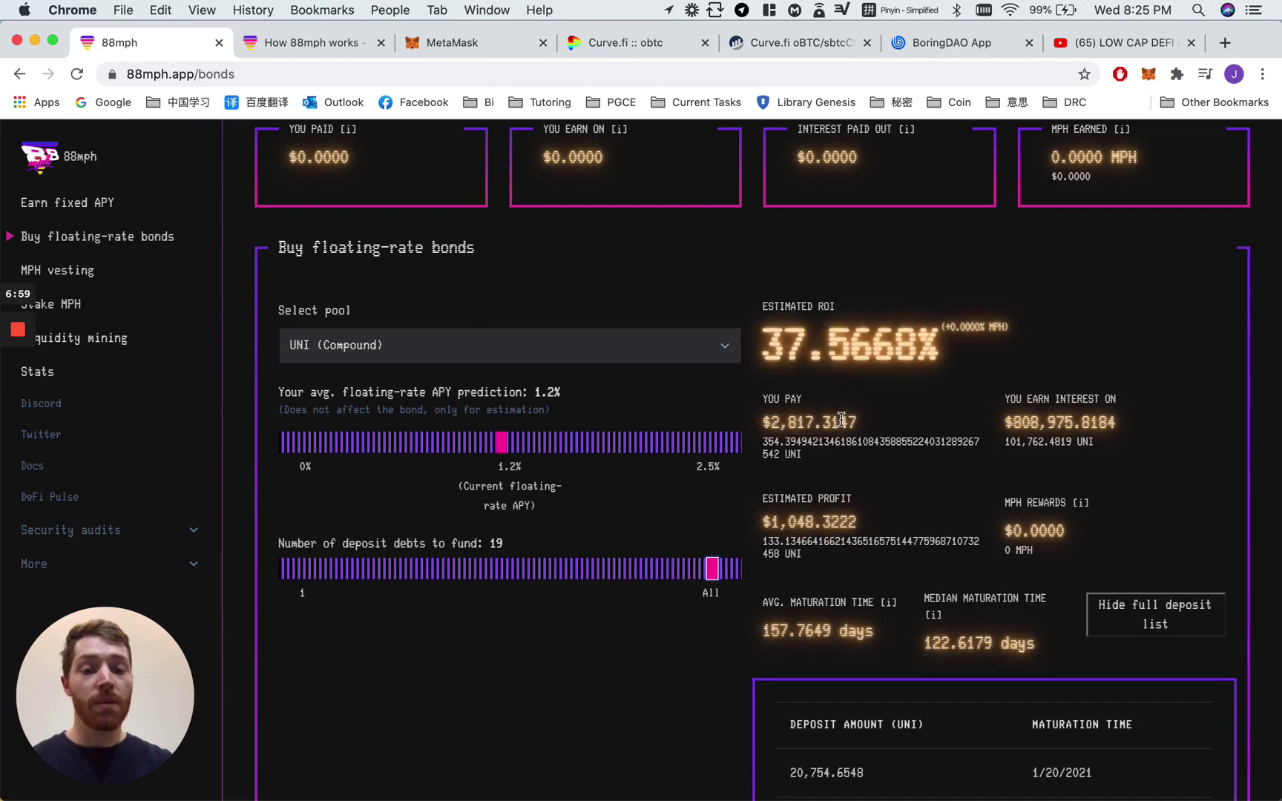
left_click_drag(771, 422, 811, 428)
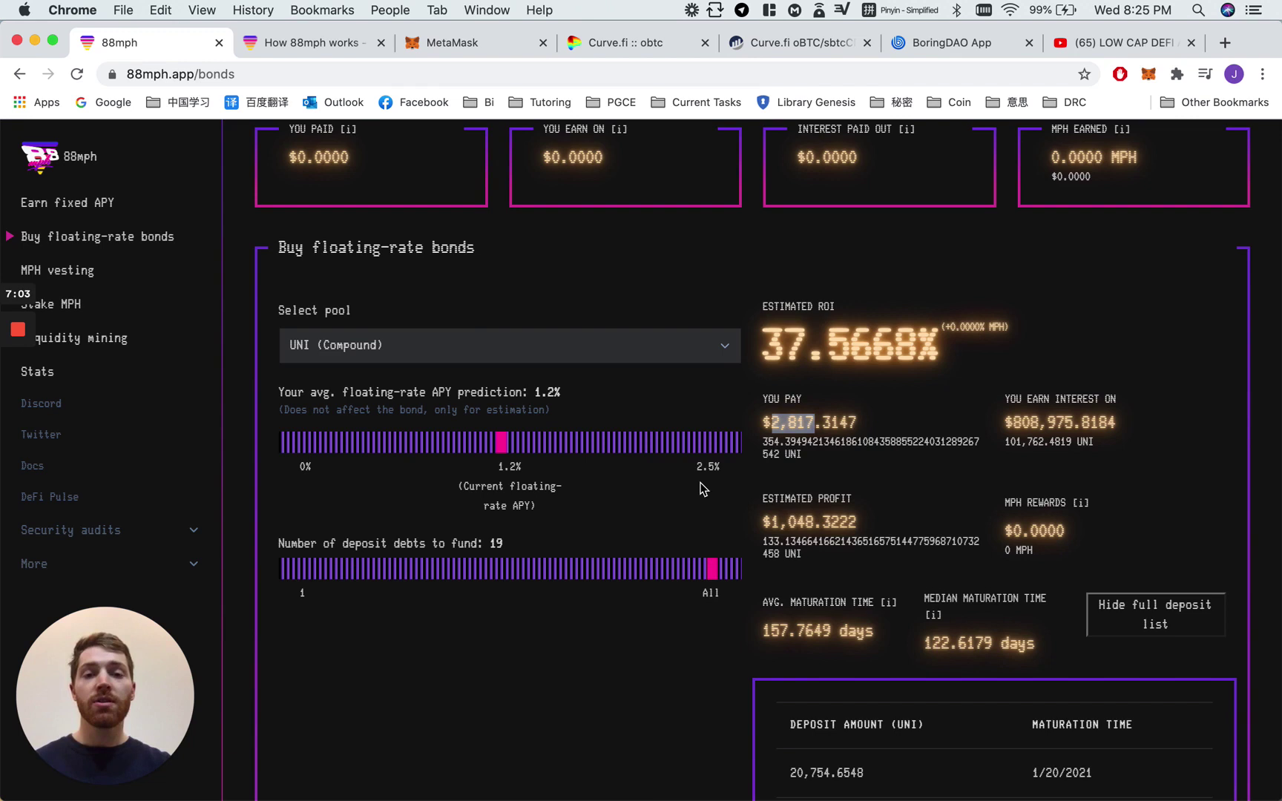
left_click(437, 345)
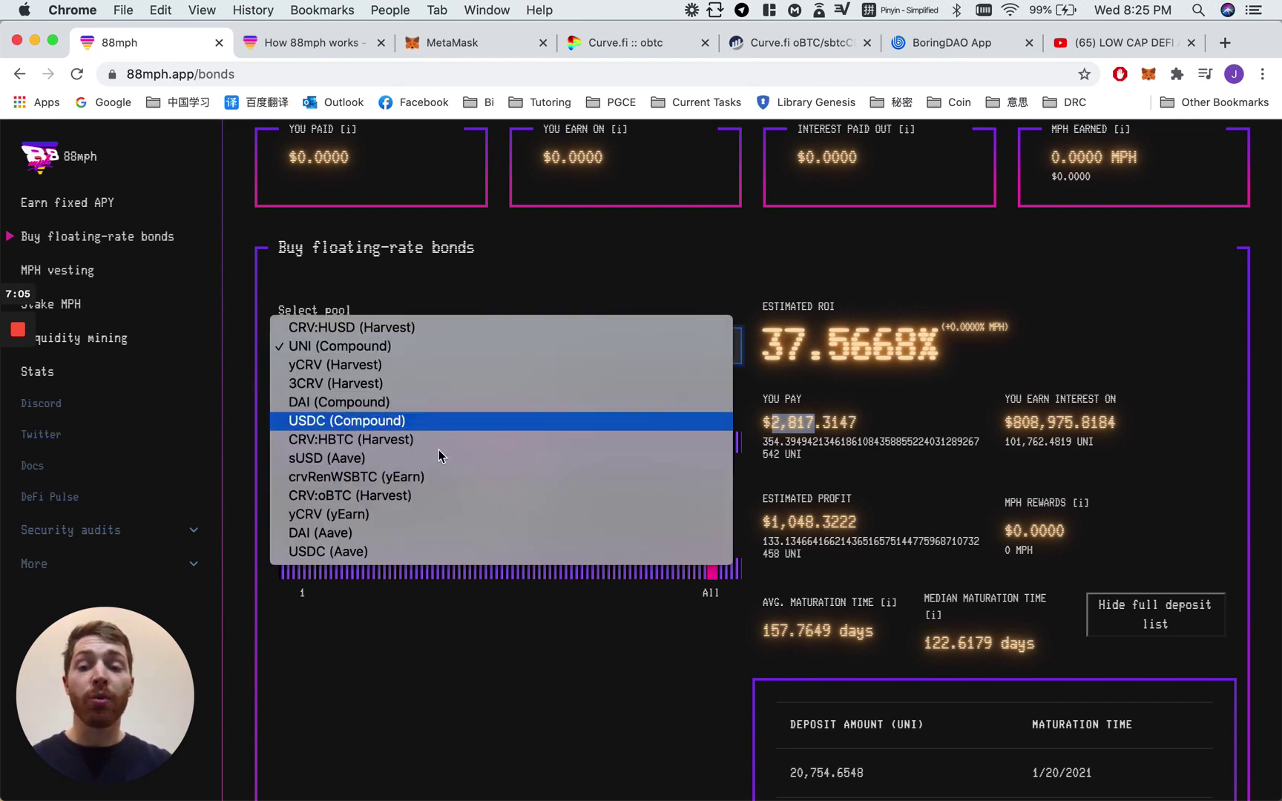
Choose CRV:oBTC (Harvest) with a 10.6% APY prediction, paying $612.1742
left_click(421, 496)
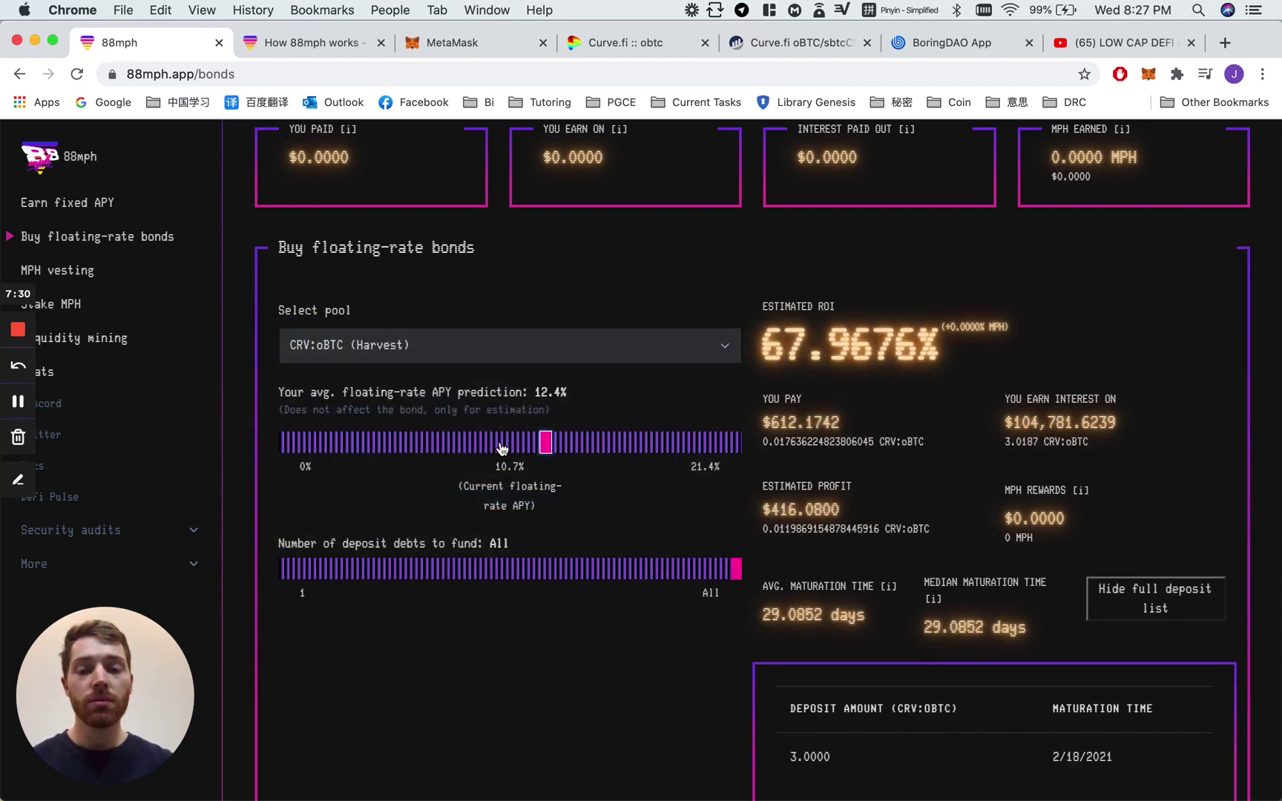
left_click_drag(504, 443, 509, 448)
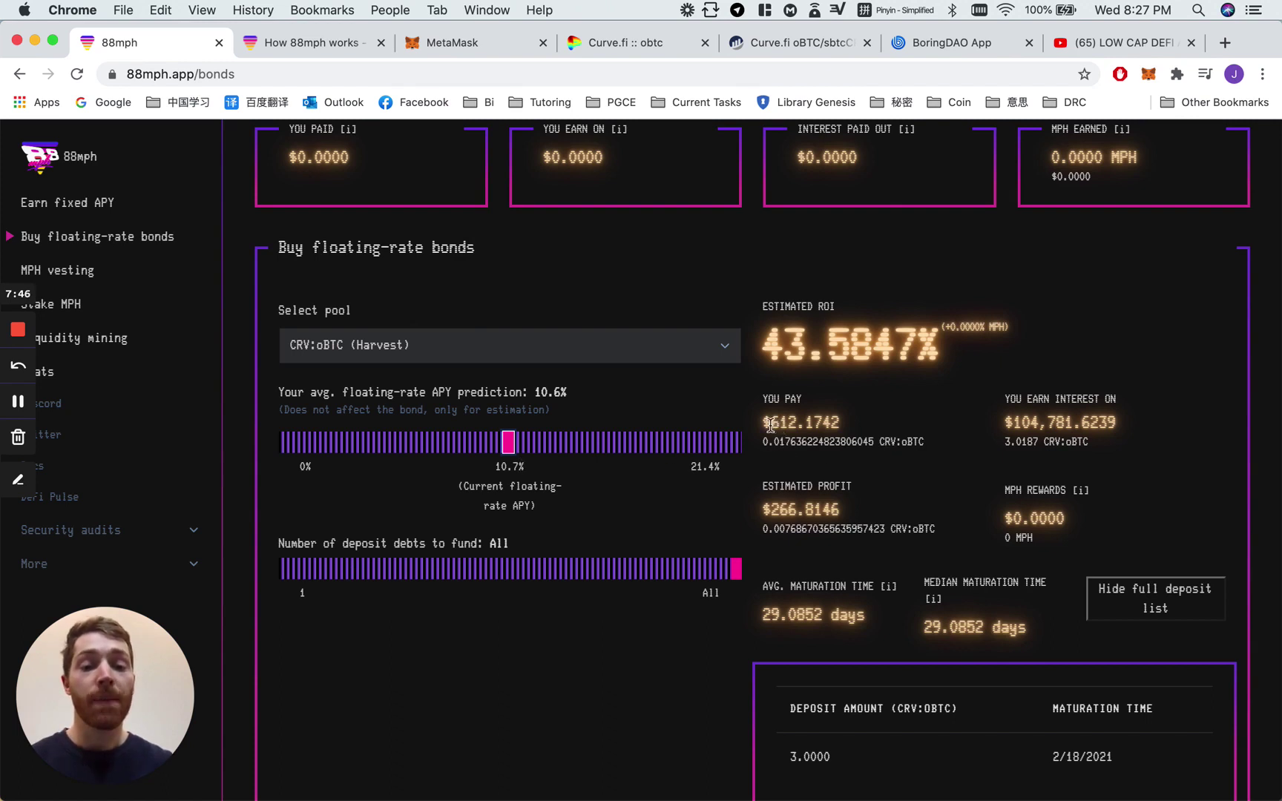
double_click(834, 423)
left_click(845, 445)
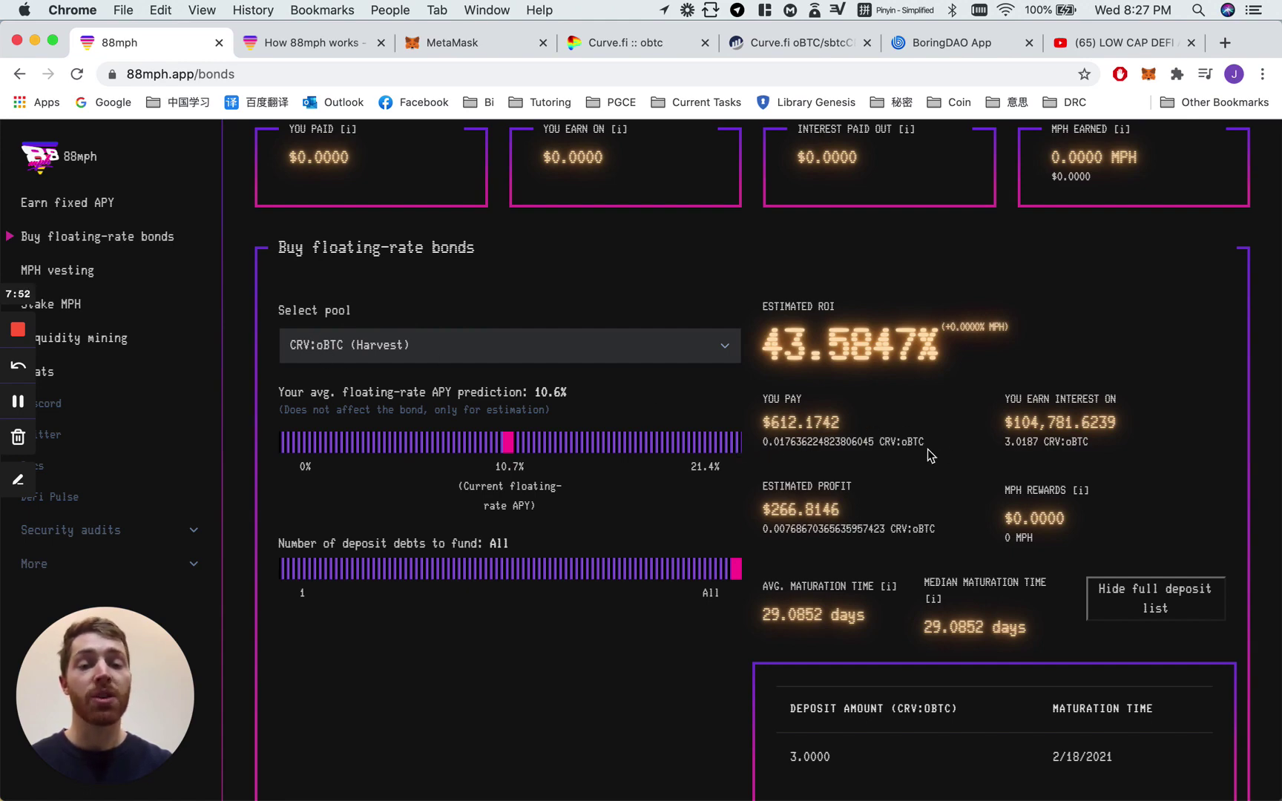
Hide and then re-show the full deposit list
left_click(1143, 600)
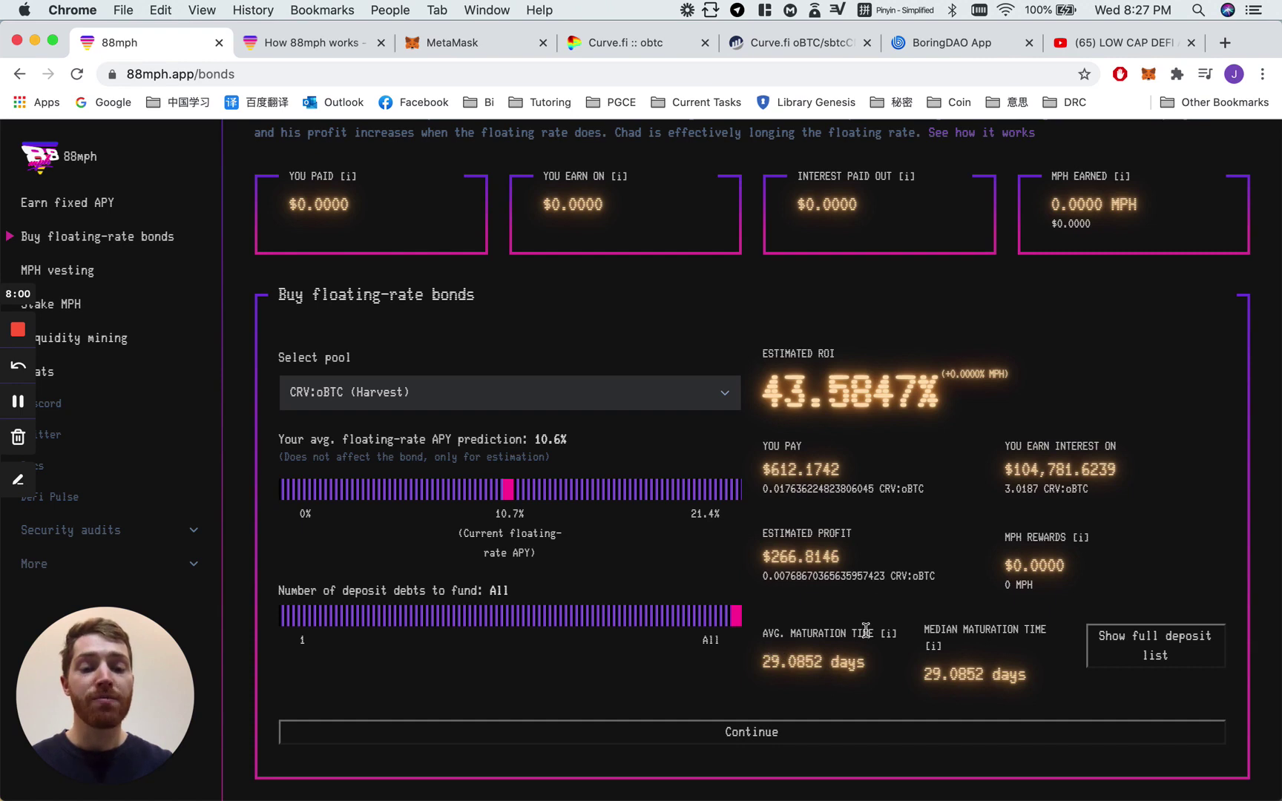
left_click(1118, 657)
scroll(1121, 660, "down", 3)
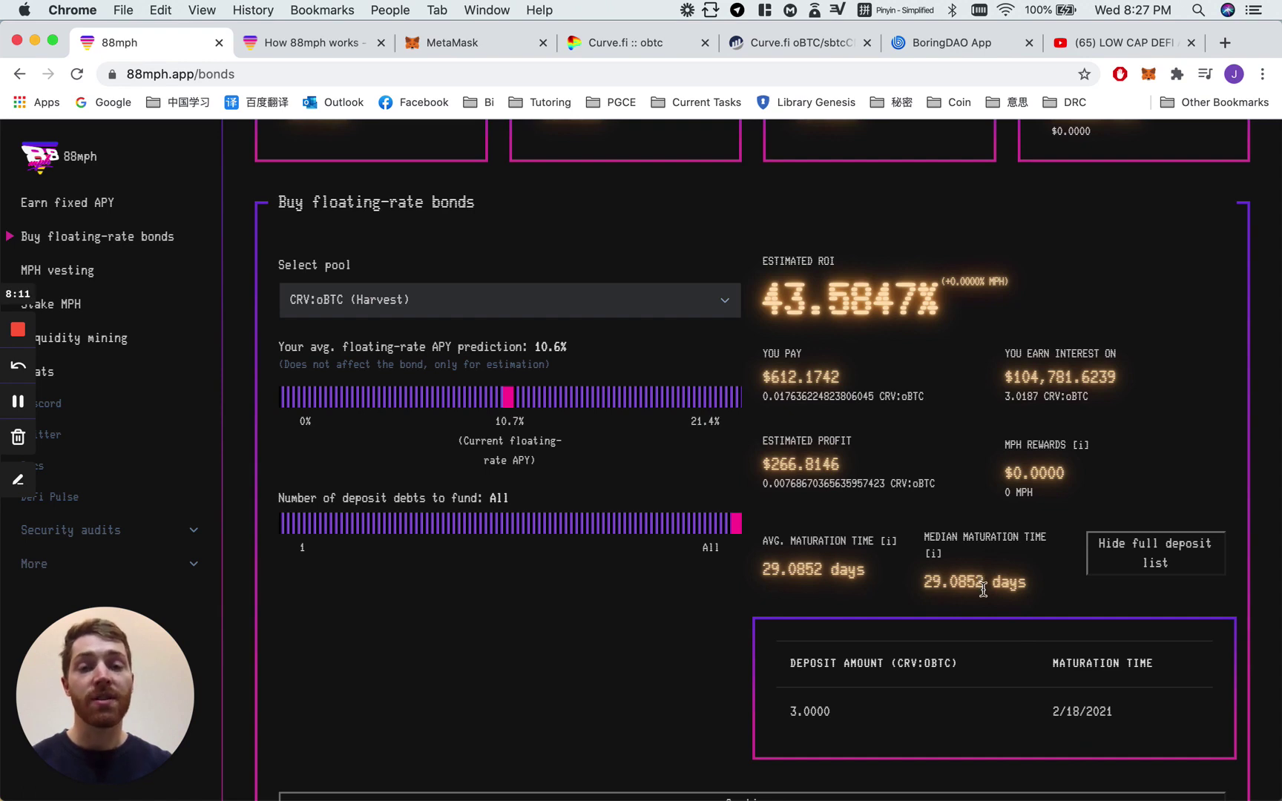
Buy the bond, confirming in MetaMask with the Average gas fee of 0.126983 ETH
left_click(1142, 565)
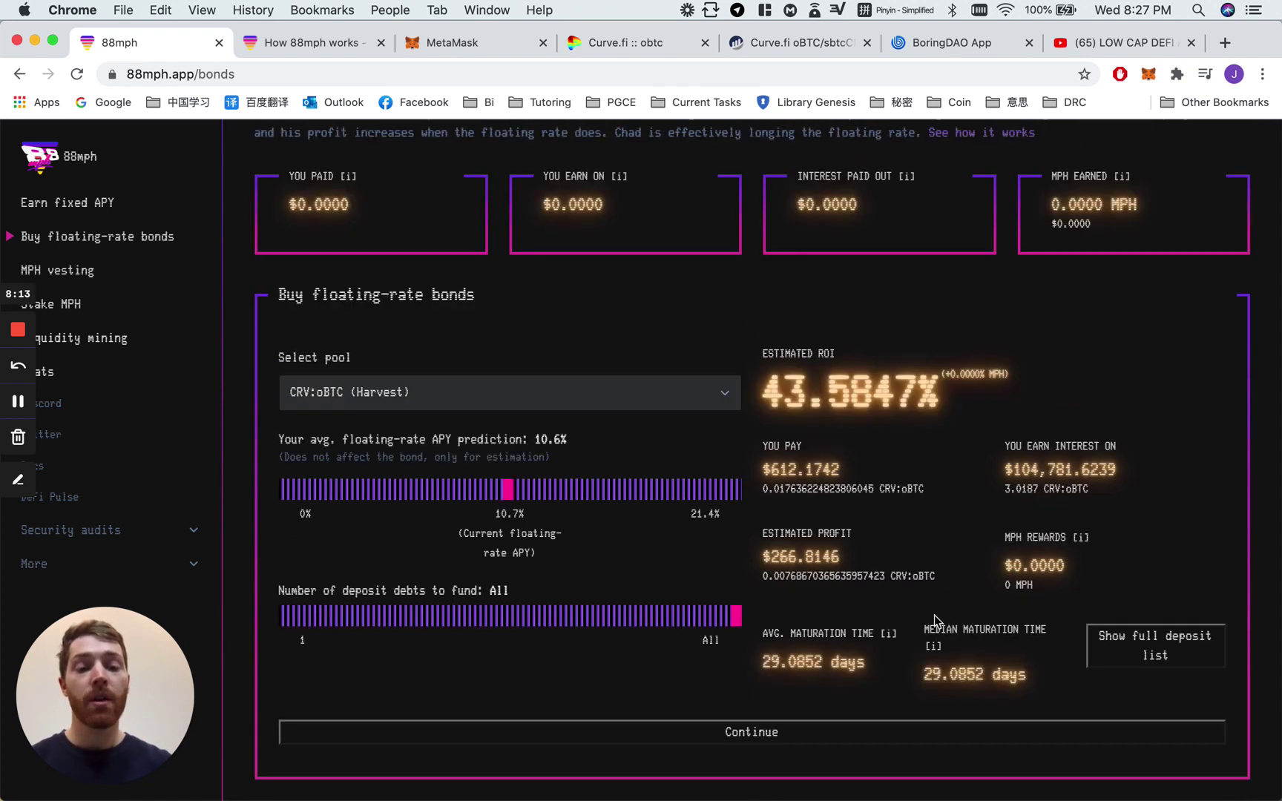
left_click(766, 734)
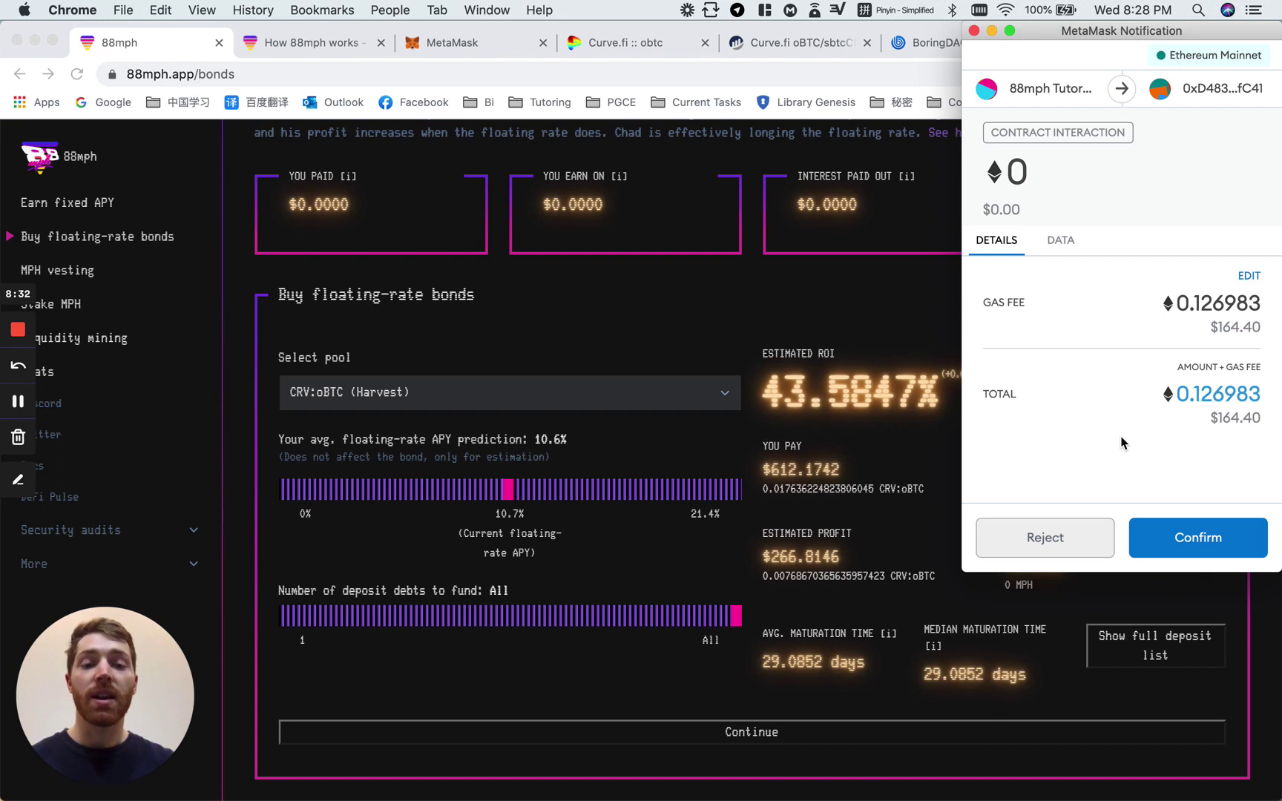
left_click(1248, 277)
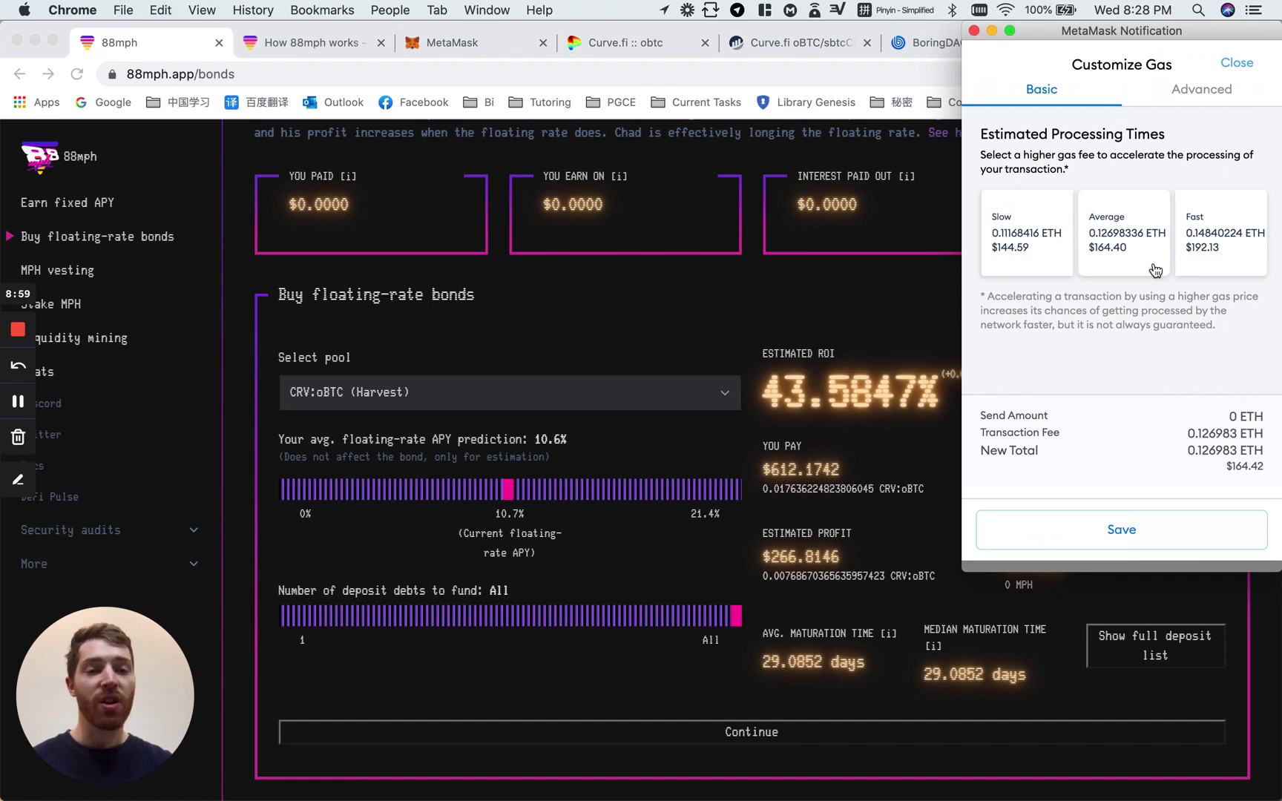
left_click(1155, 270)
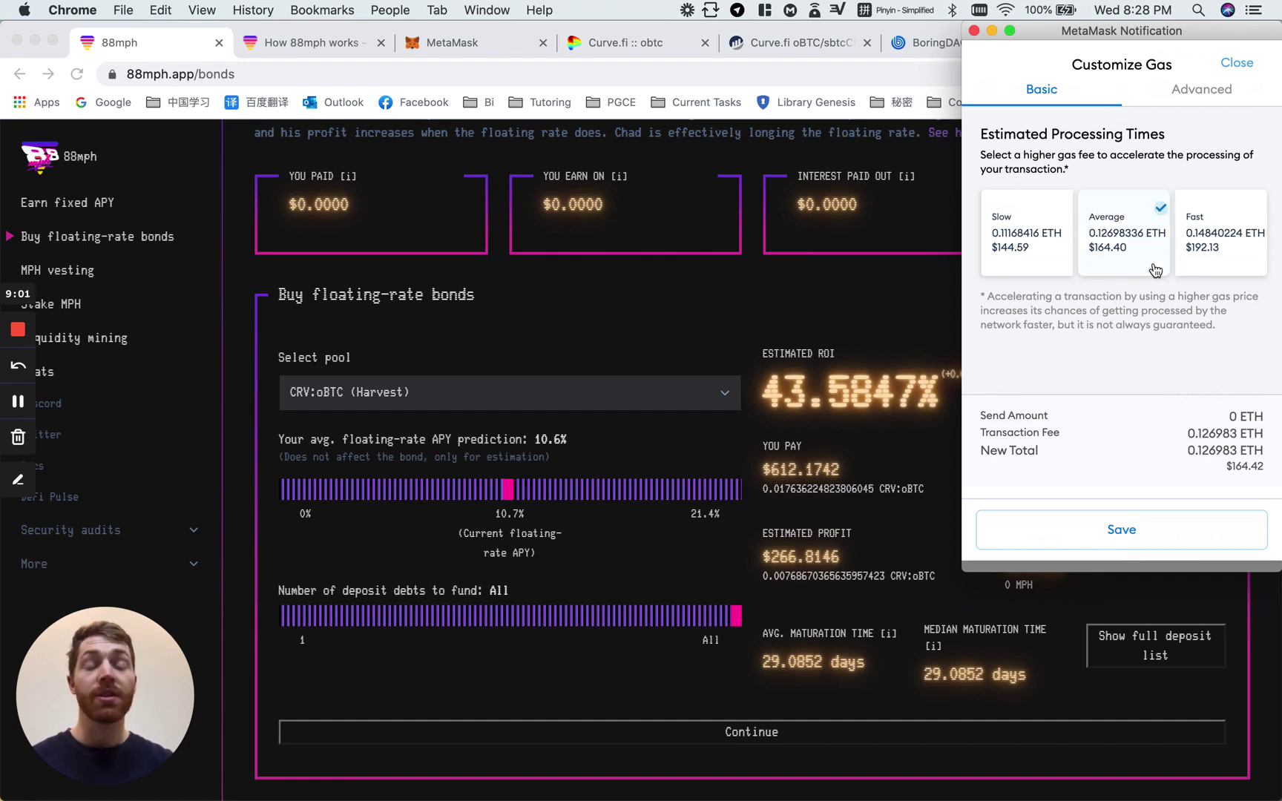
left_click(1128, 523)
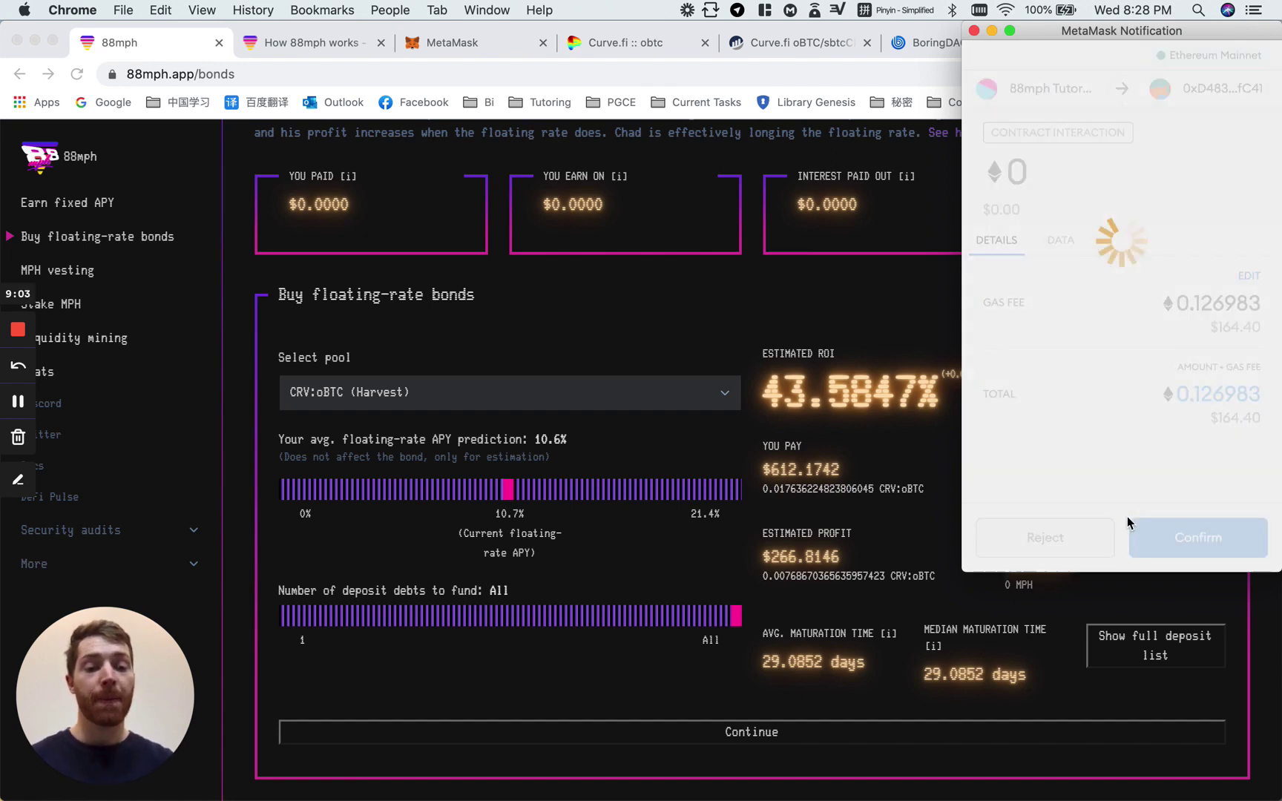
left_click(1181, 540)
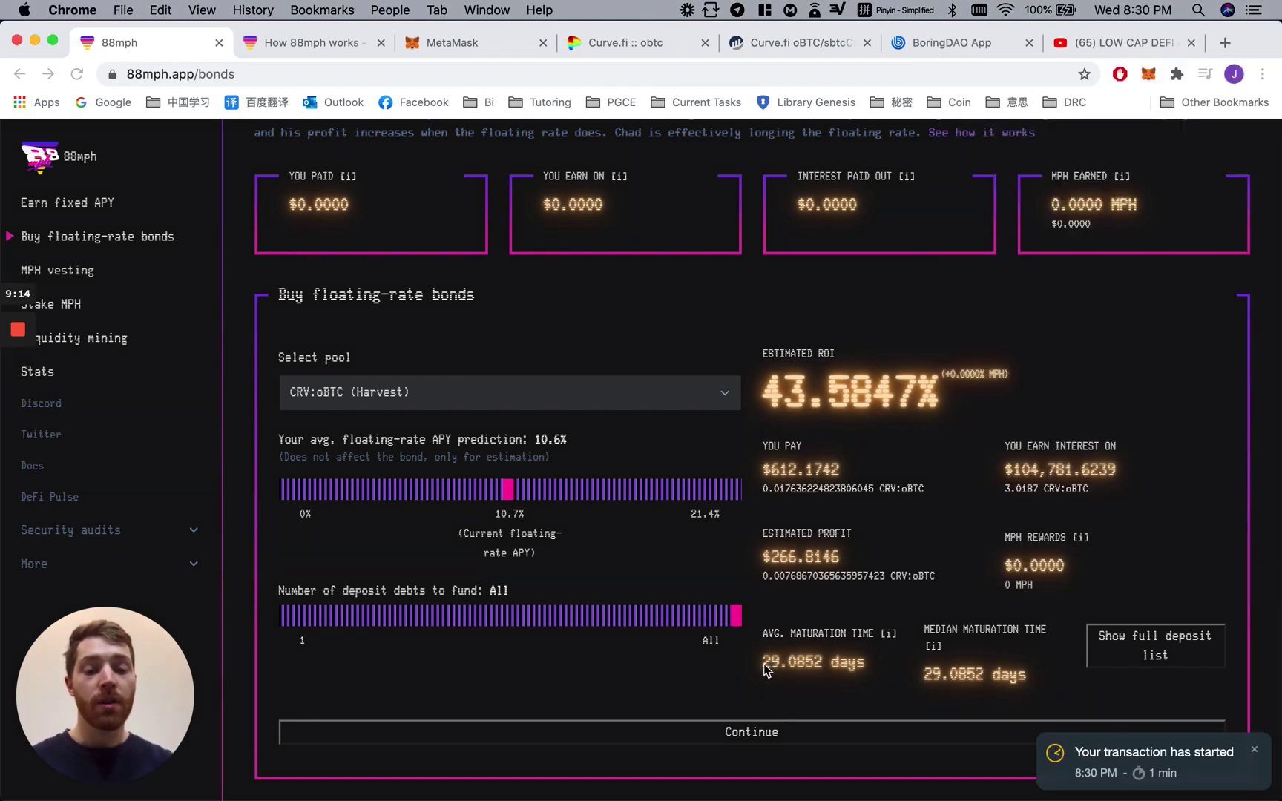
Expand and then collapse the full deposit list for the CRV:oBTC (Harvest) pool
left_click(1187, 636)
scroll(1185, 627, "down", 3)
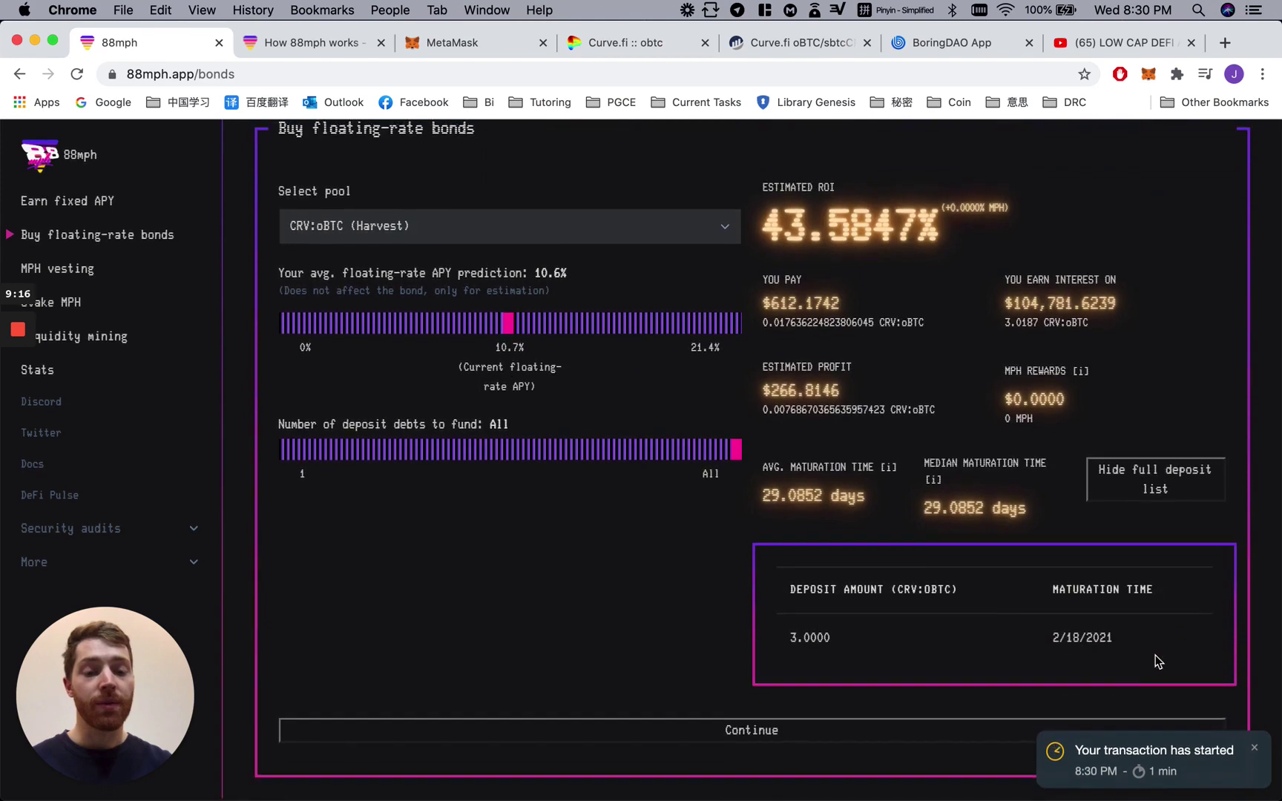
left_click(1123, 496)
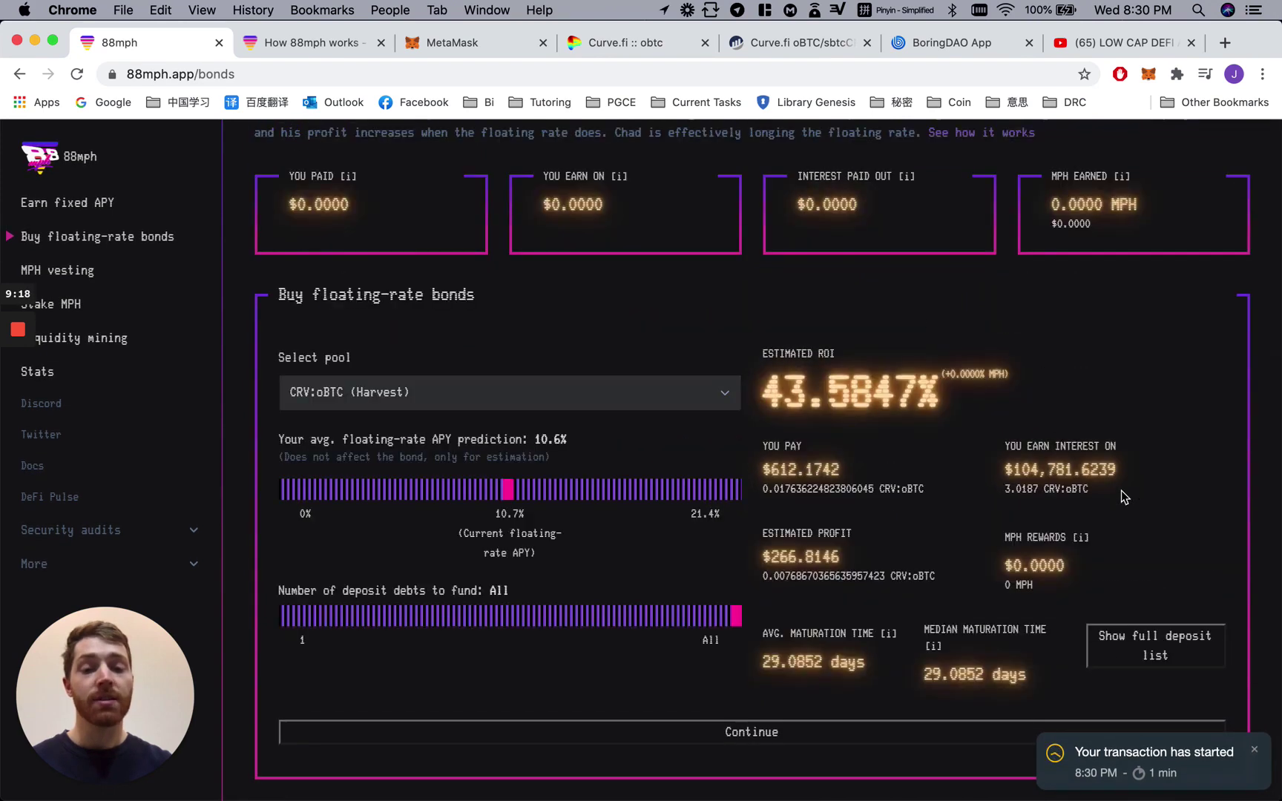
scroll(987, 558, "up", 1)
scroll(987, 558, "down", 1)
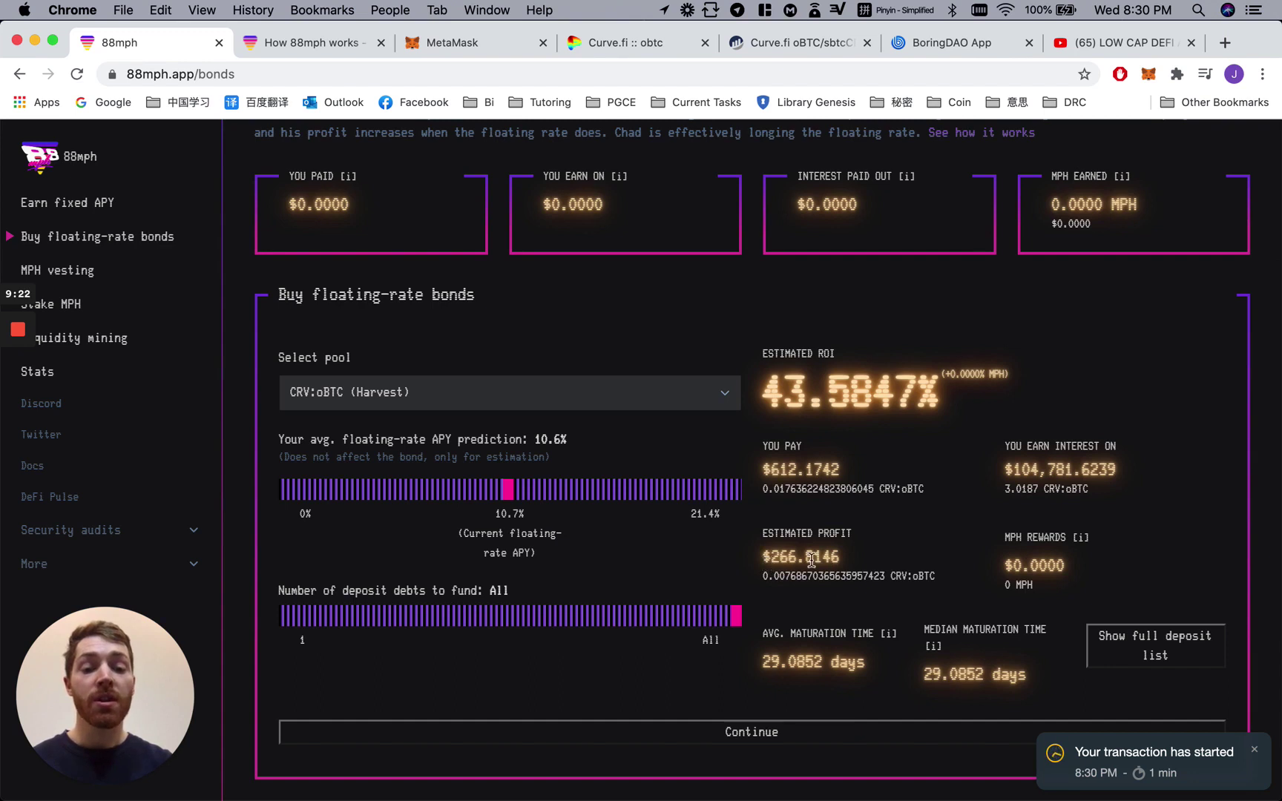
Review the $266.8146 estimated profit and the 10.6 APY prediction
left_click_drag(764, 558, 842, 560)
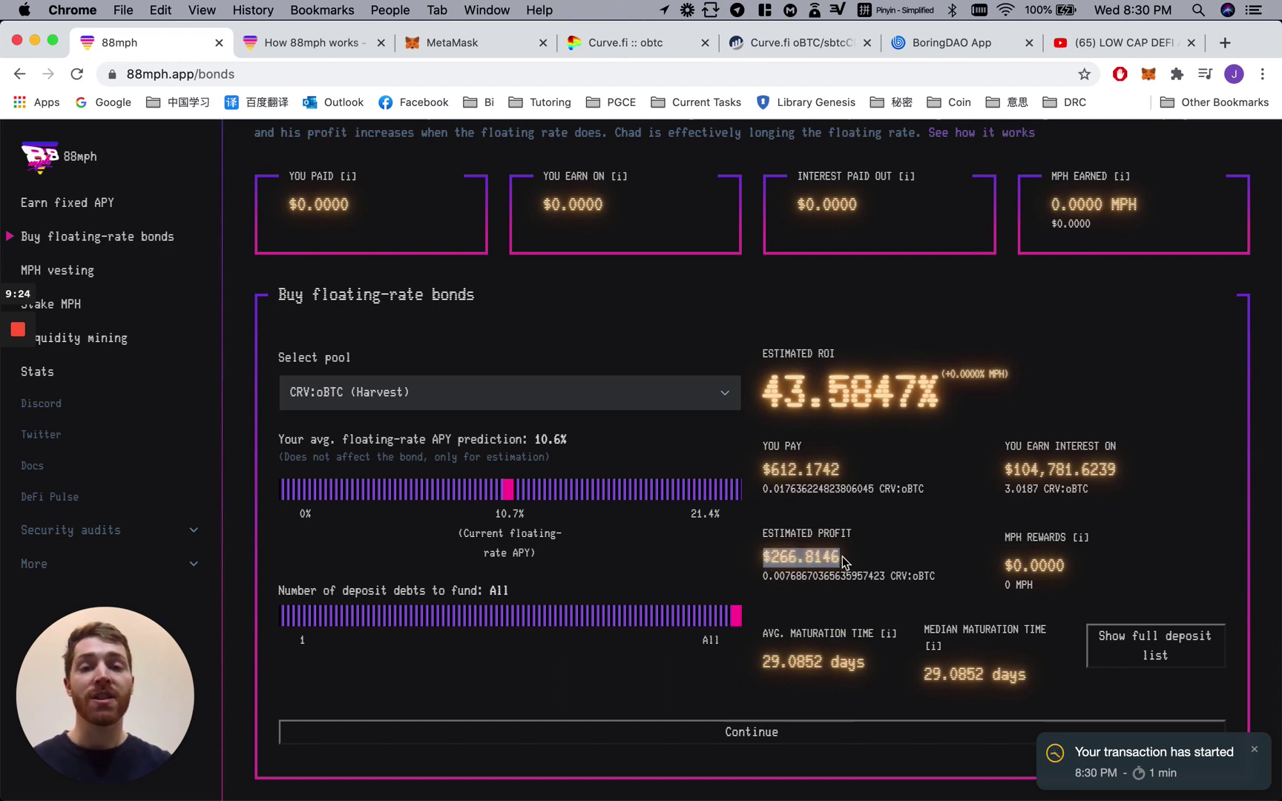
left_click(709, 558)
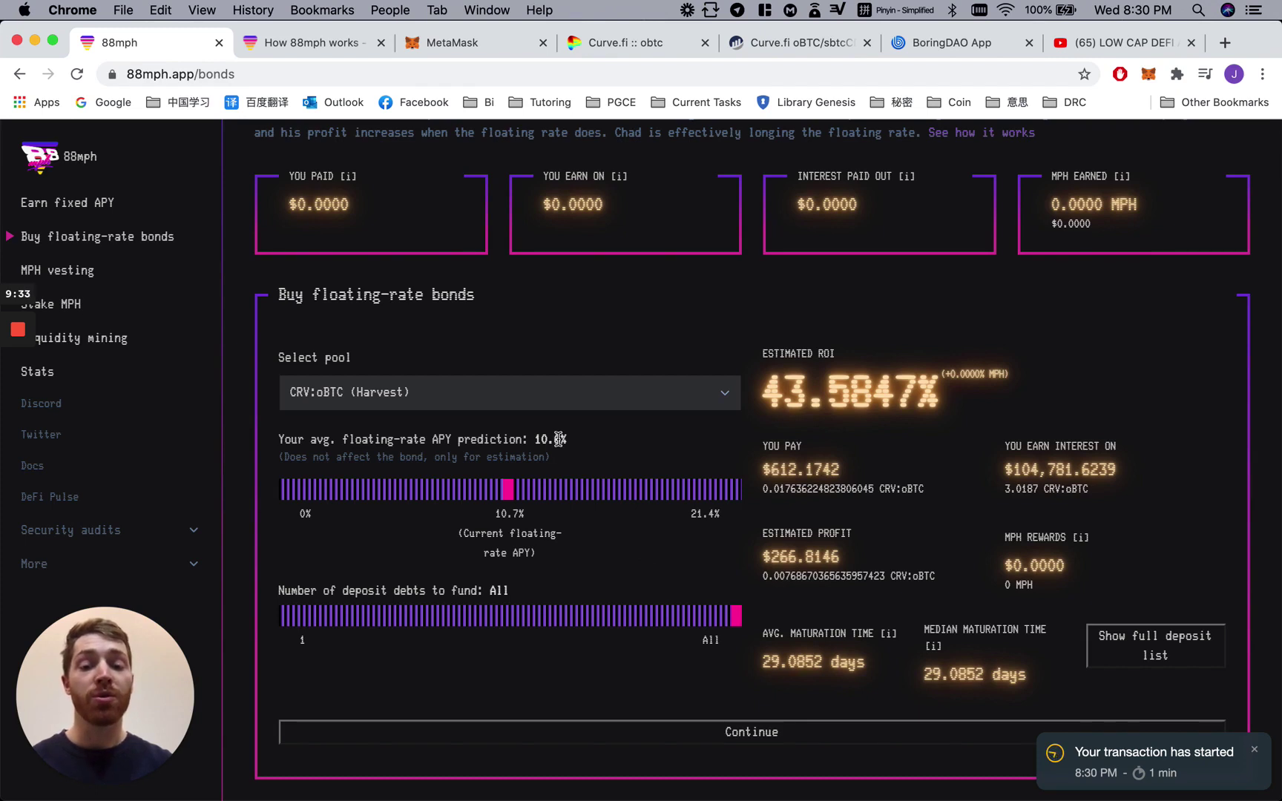
left_click_drag(536, 440, 563, 440)
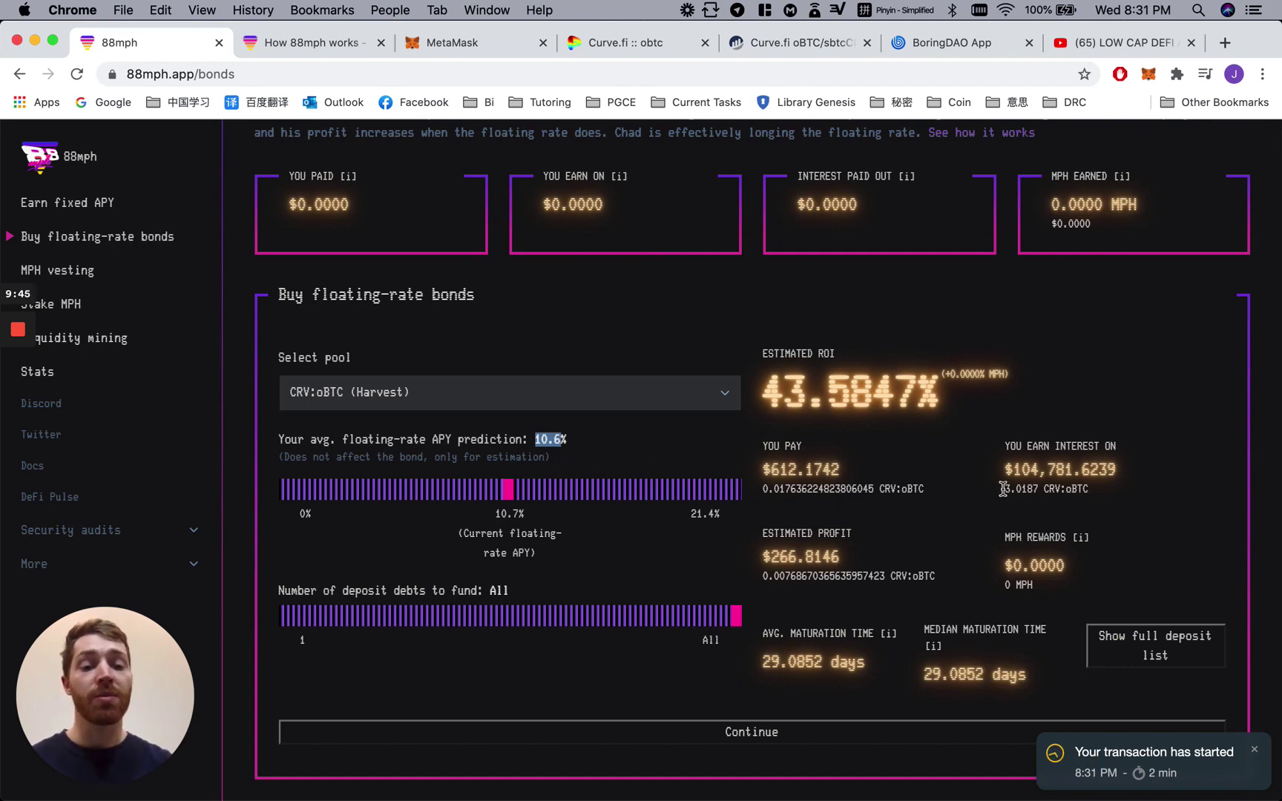
Check the 3.0187 CRV:oBTC interest, $612.1742 payment and $104,781.6239 interest-earning amount
left_click_drag(1004, 488, 1089, 489)
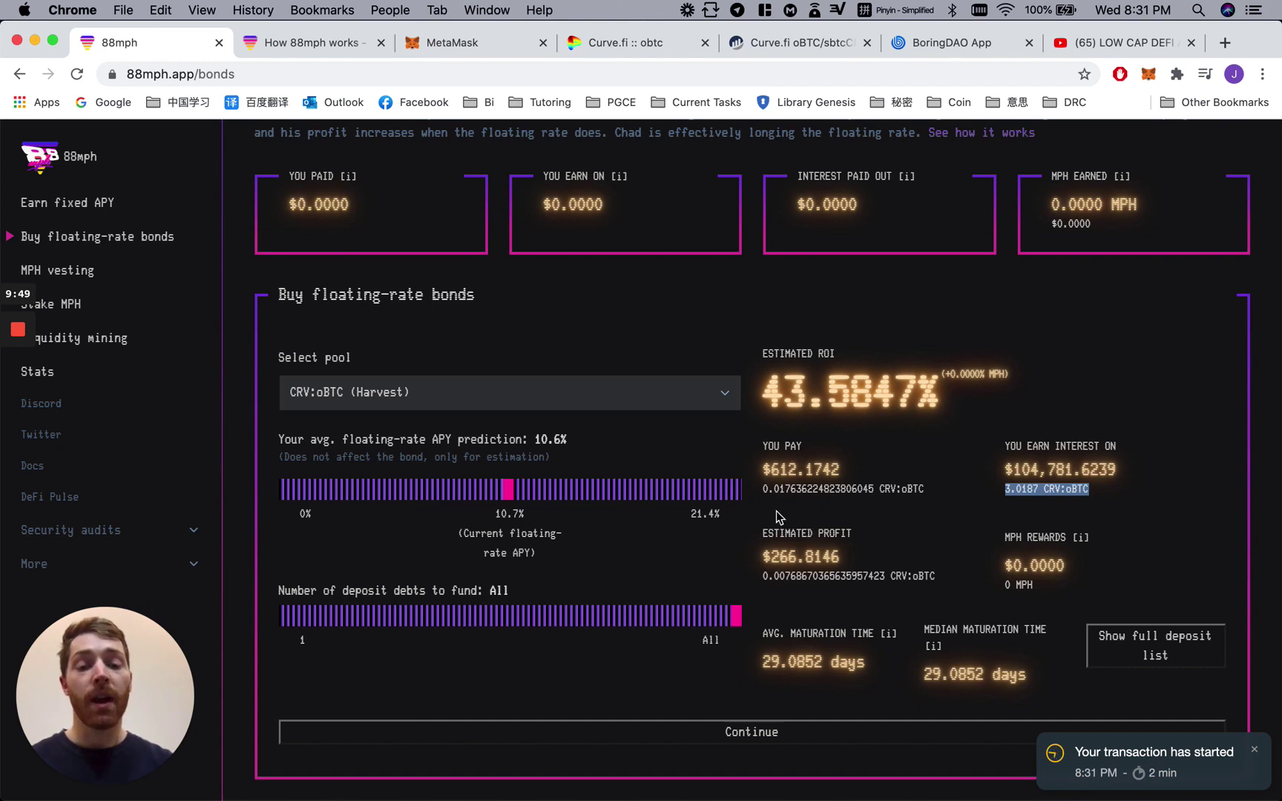
left_click_drag(763, 470, 841, 477)
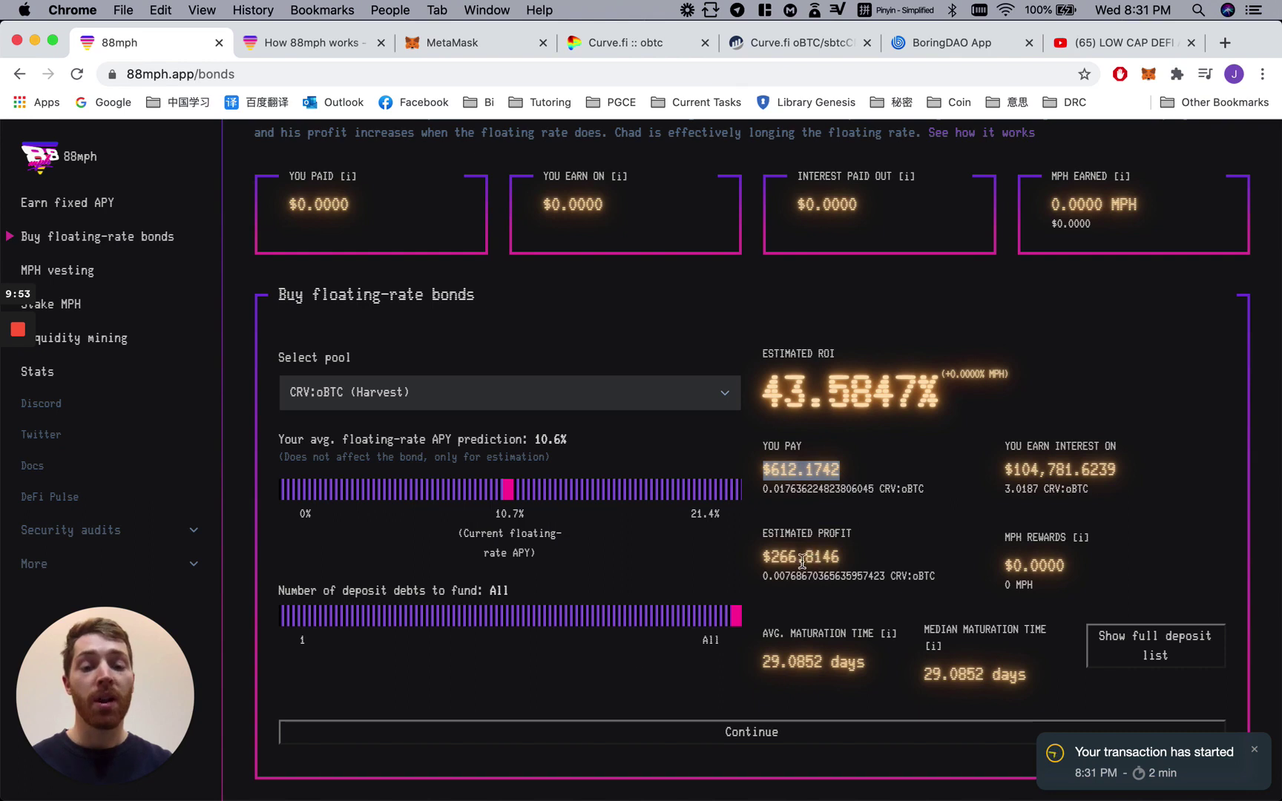
left_click_drag(767, 557, 840, 557)
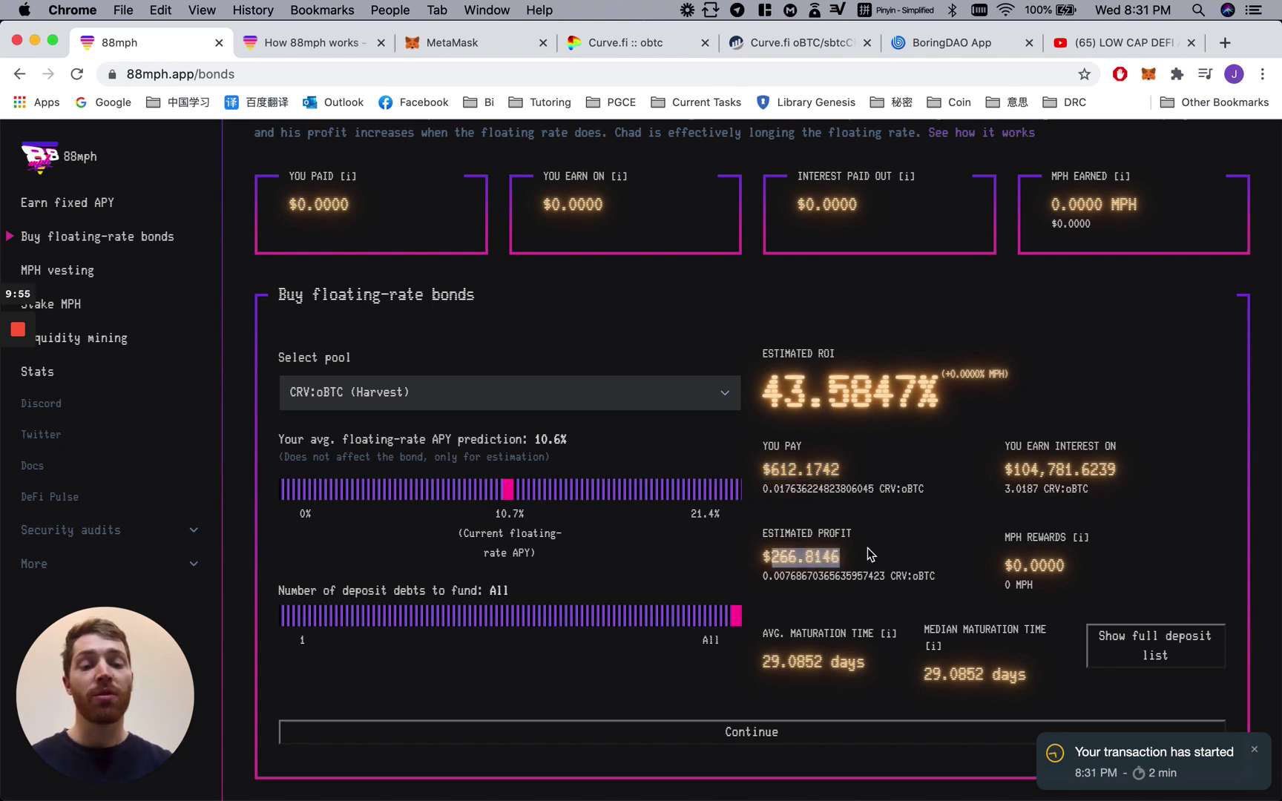
left_click(868, 555)
left_click_drag(1006, 471, 1116, 470)
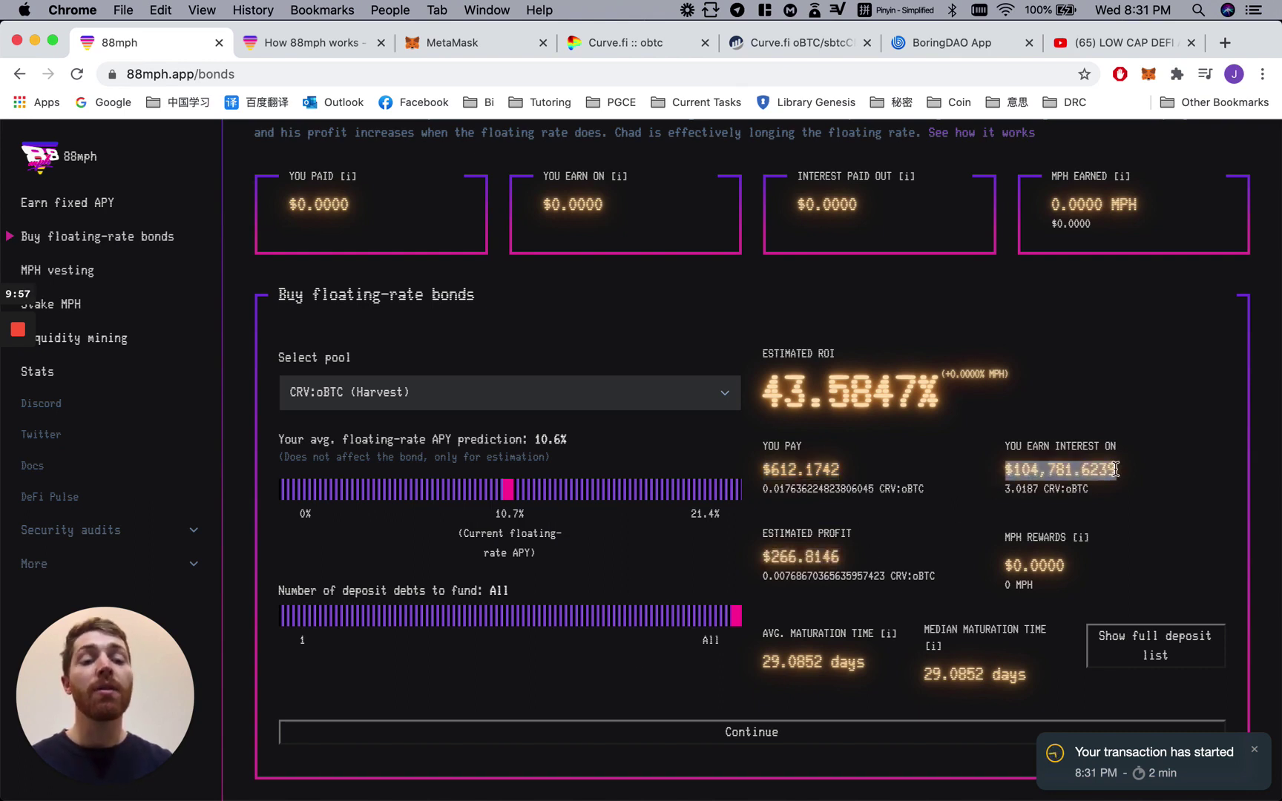
left_click(1117, 549)
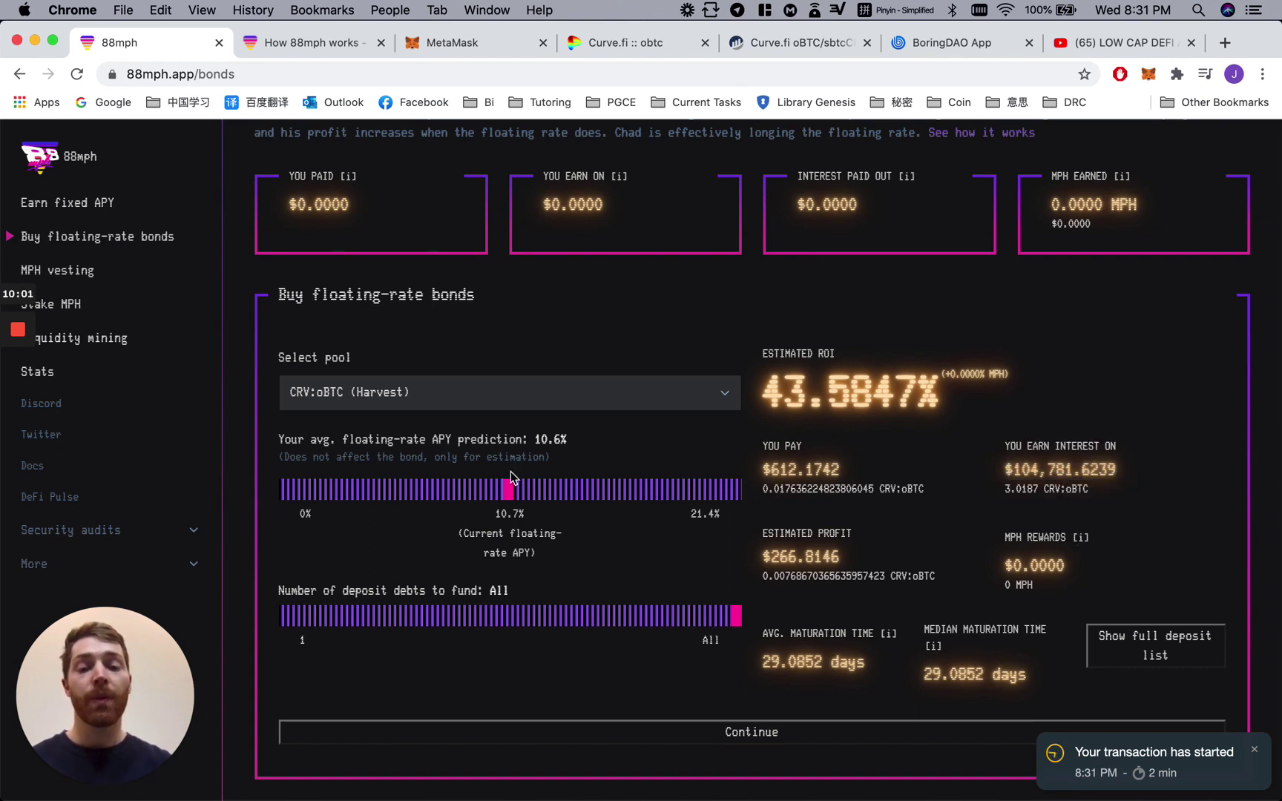
Raise the APY prediction to 14.7%, previewing a 99.1028% ROI and $606.6818 profit
left_click_drag(512, 490, 595, 493)
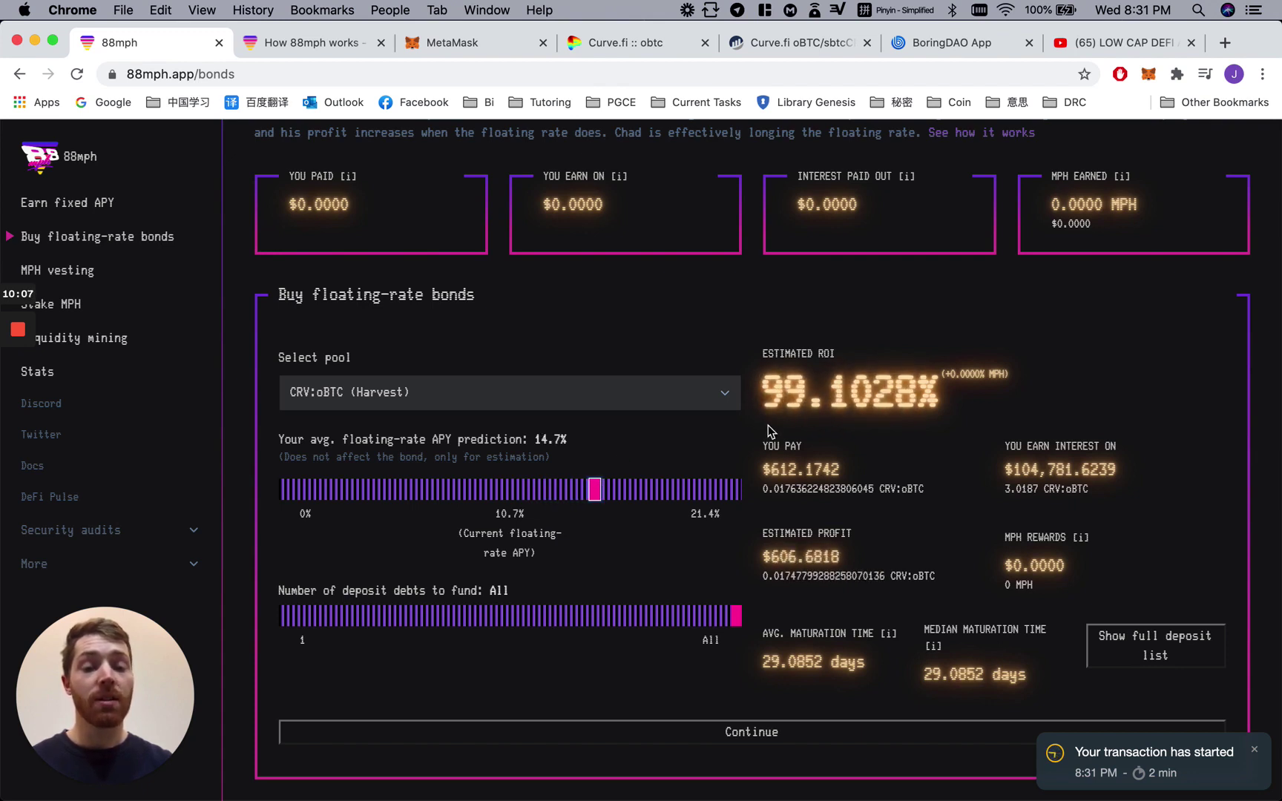
left_click_drag(764, 404, 917, 391)
left_click(941, 430)
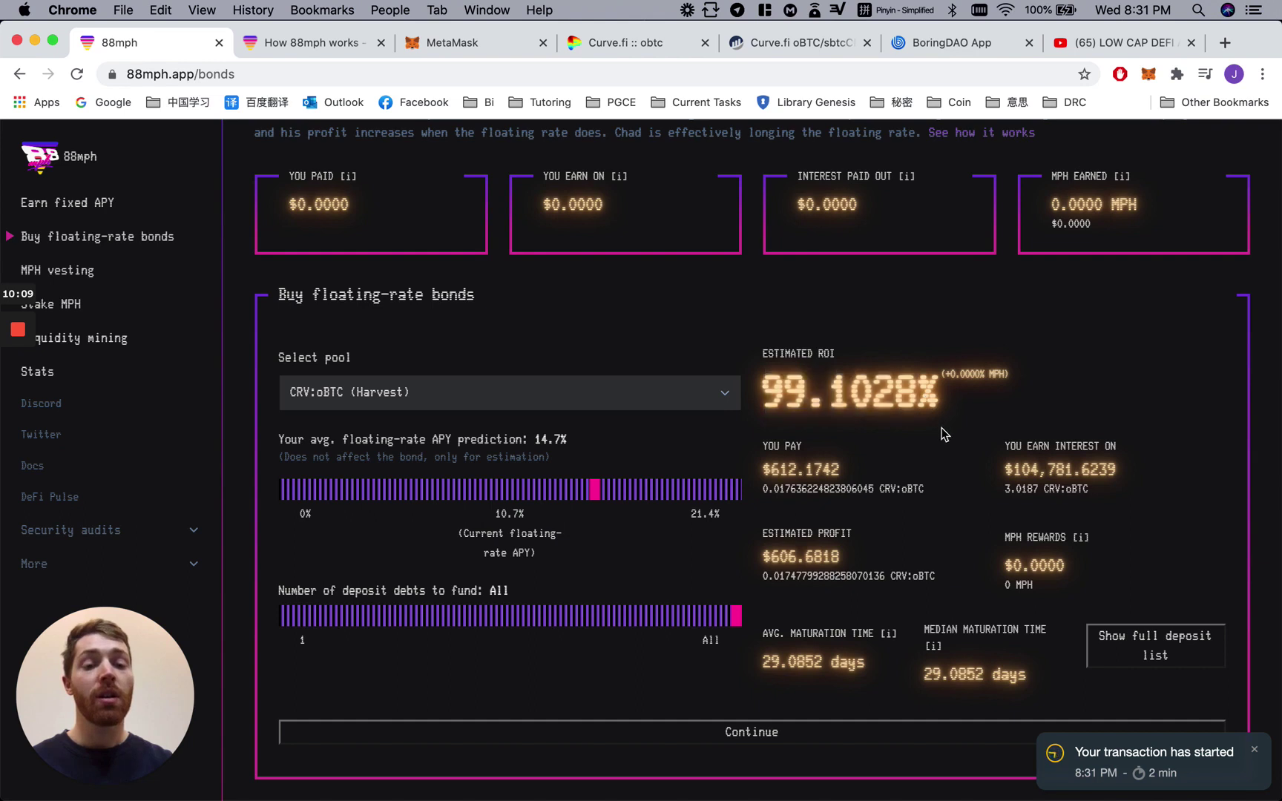
left_click_drag(762, 563, 848, 562)
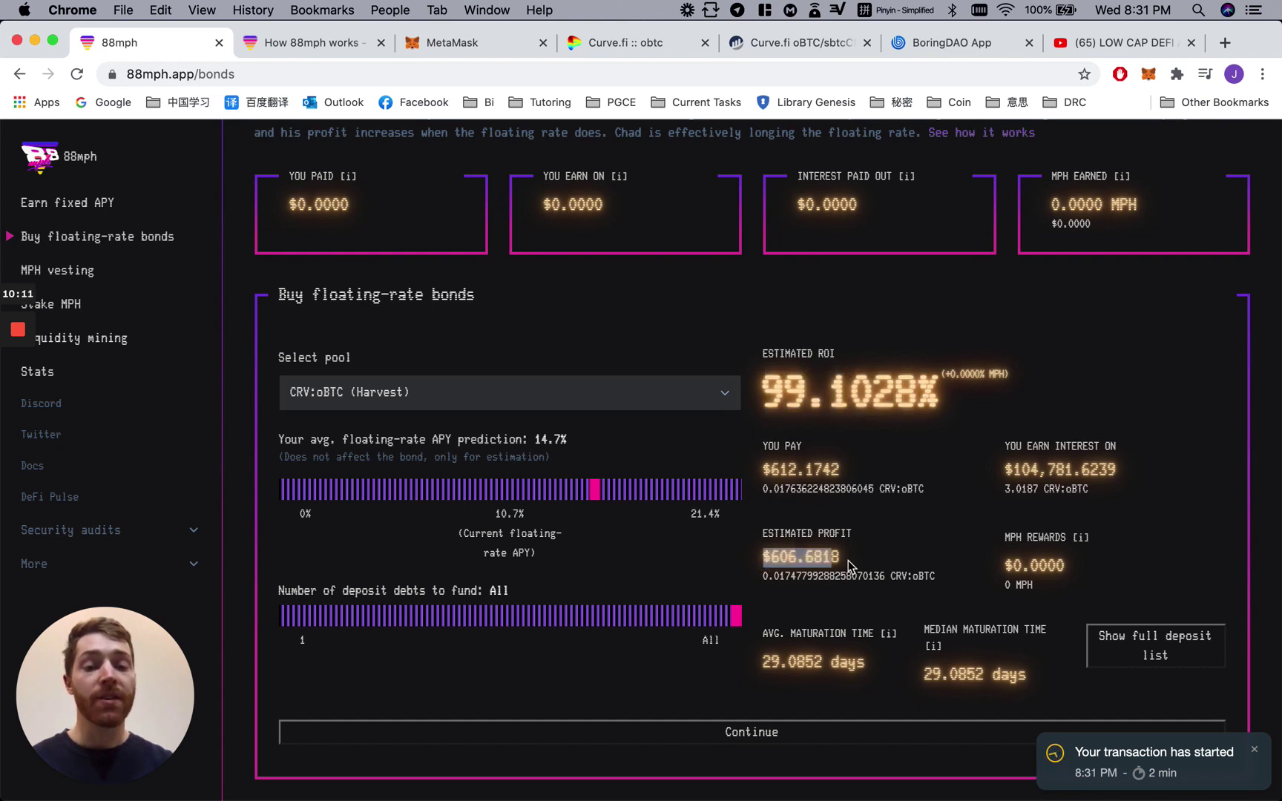
left_click(847, 561)
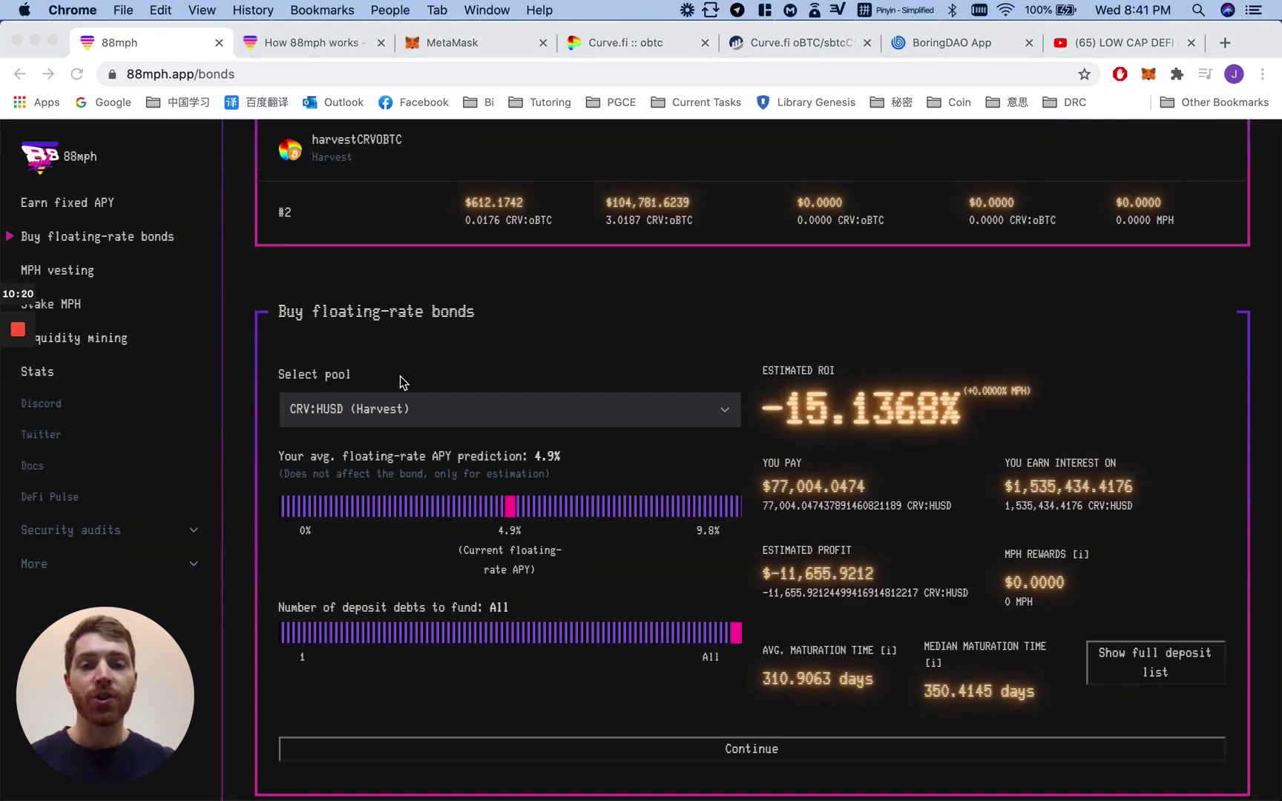
Check the new Active bonds entry showing $612.1742 paid
scroll(508, 423, "up", 5)
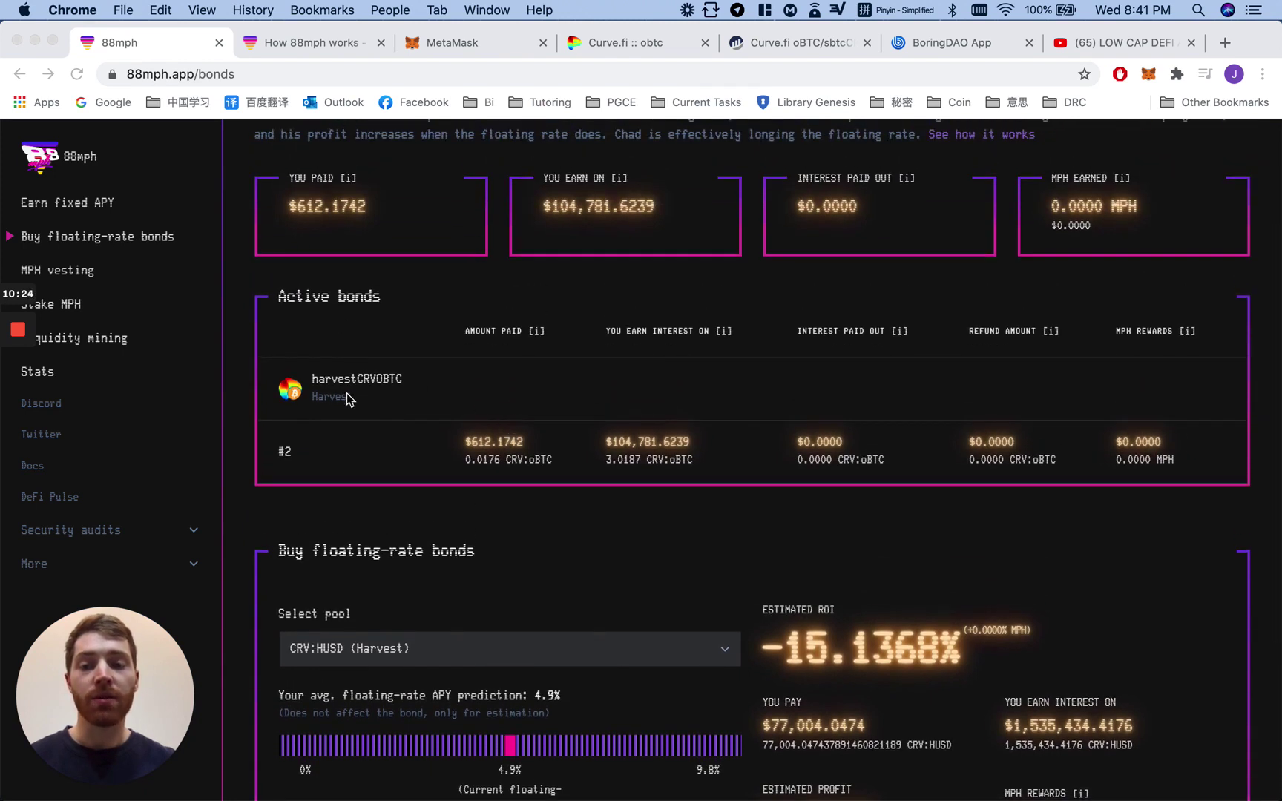
left_click(320, 386)
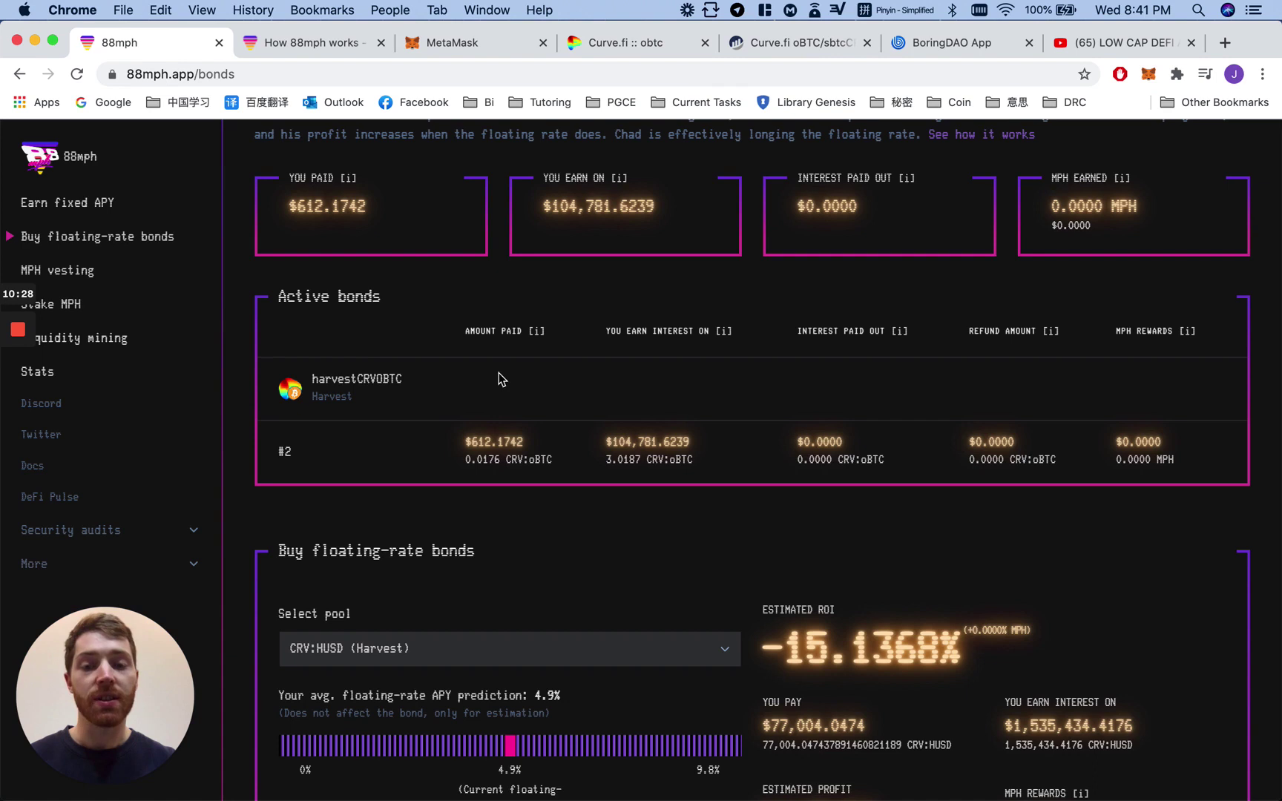
left_click_drag(466, 446, 664, 442)
left_click(552, 461)
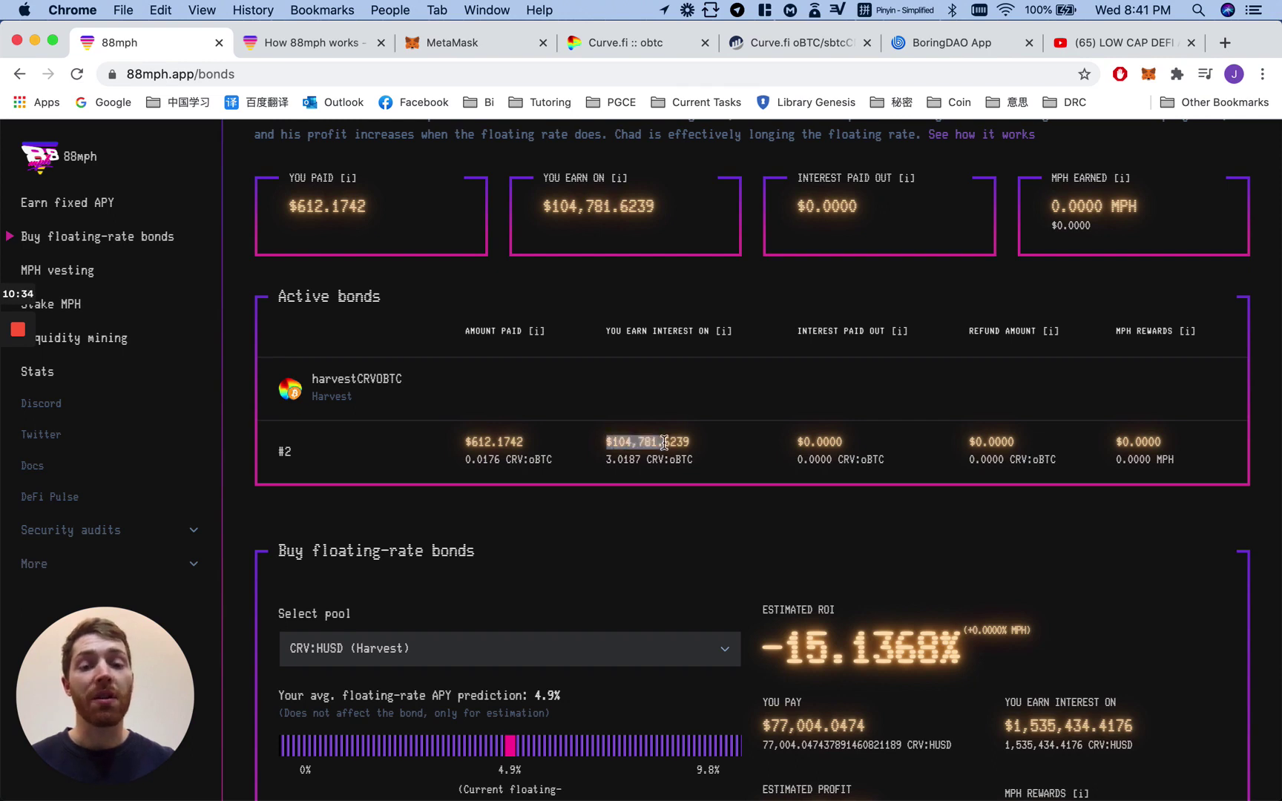
left_click(663, 471)
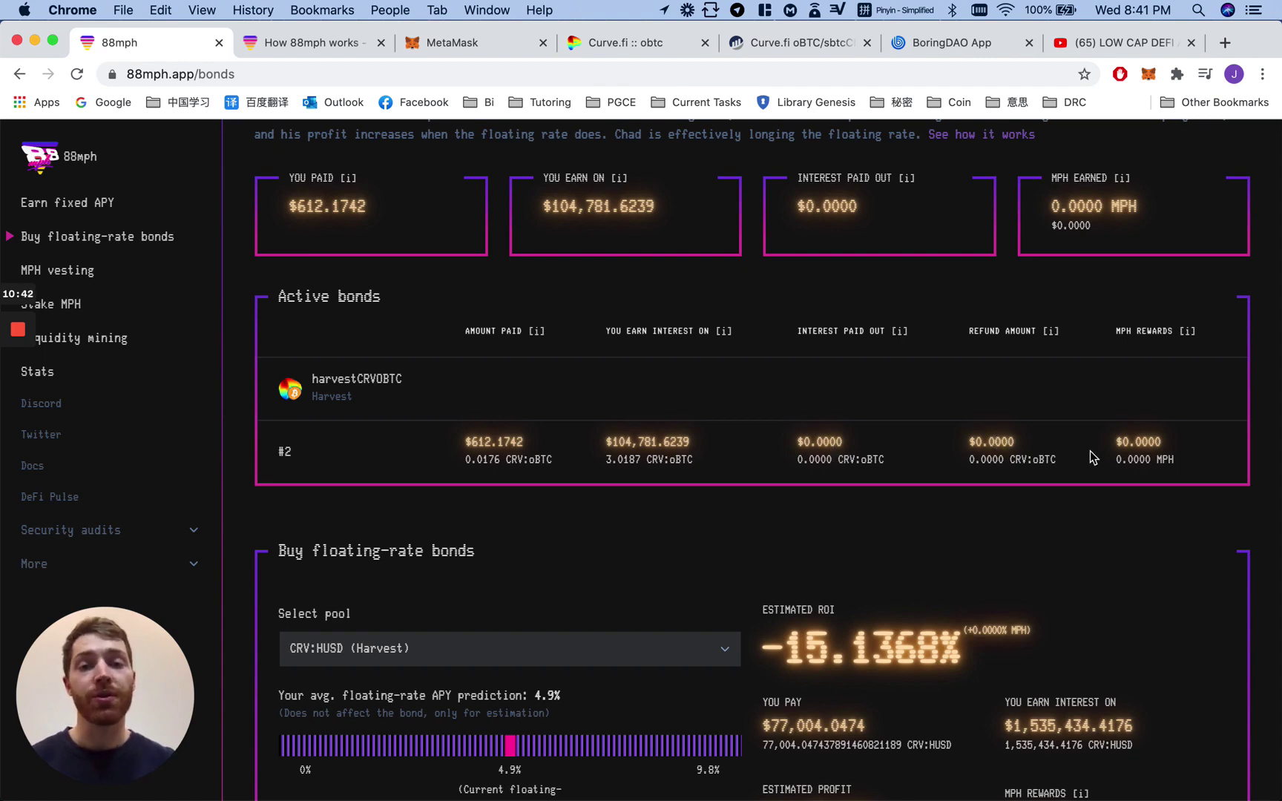
Reselect the CRV:oBTC (Harvest) pool and confirm it shows No debt available
scroll(601, 434, "down", 5)
left_click(622, 400)
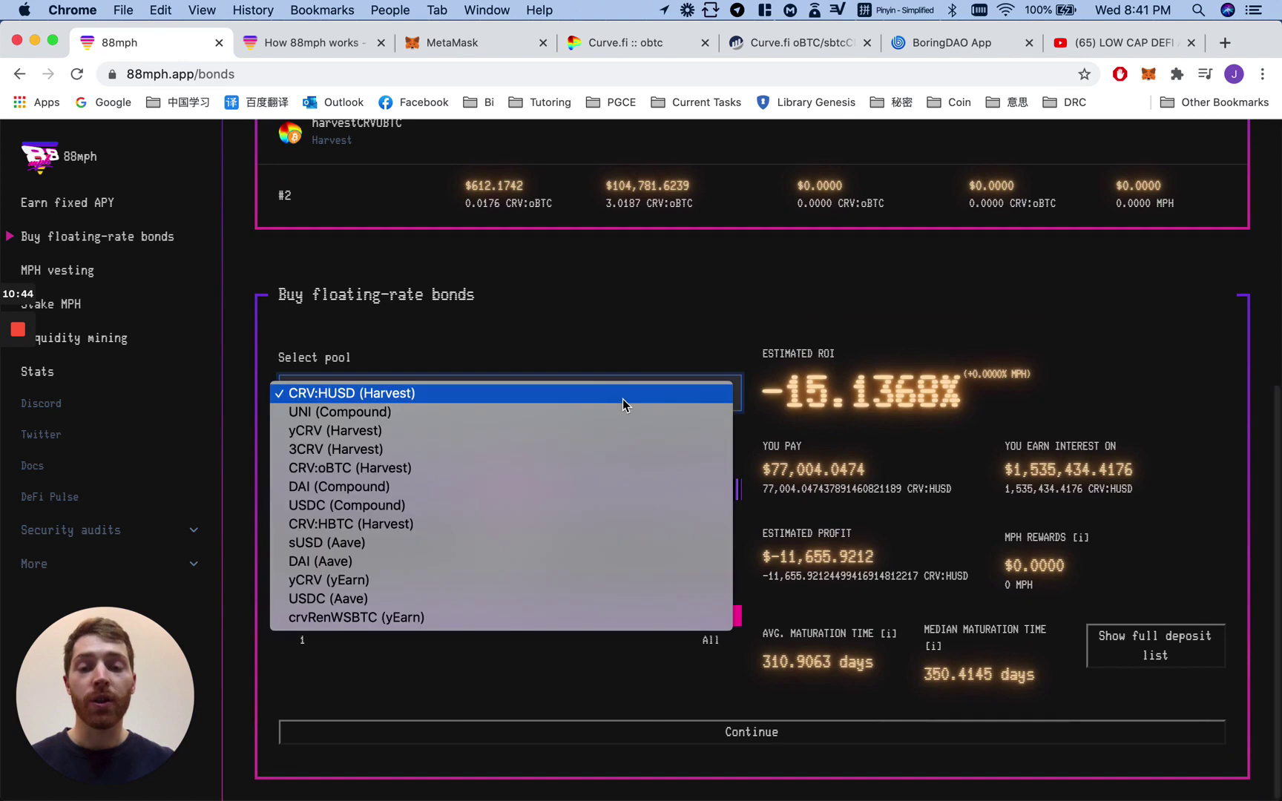
left_click(444, 474)
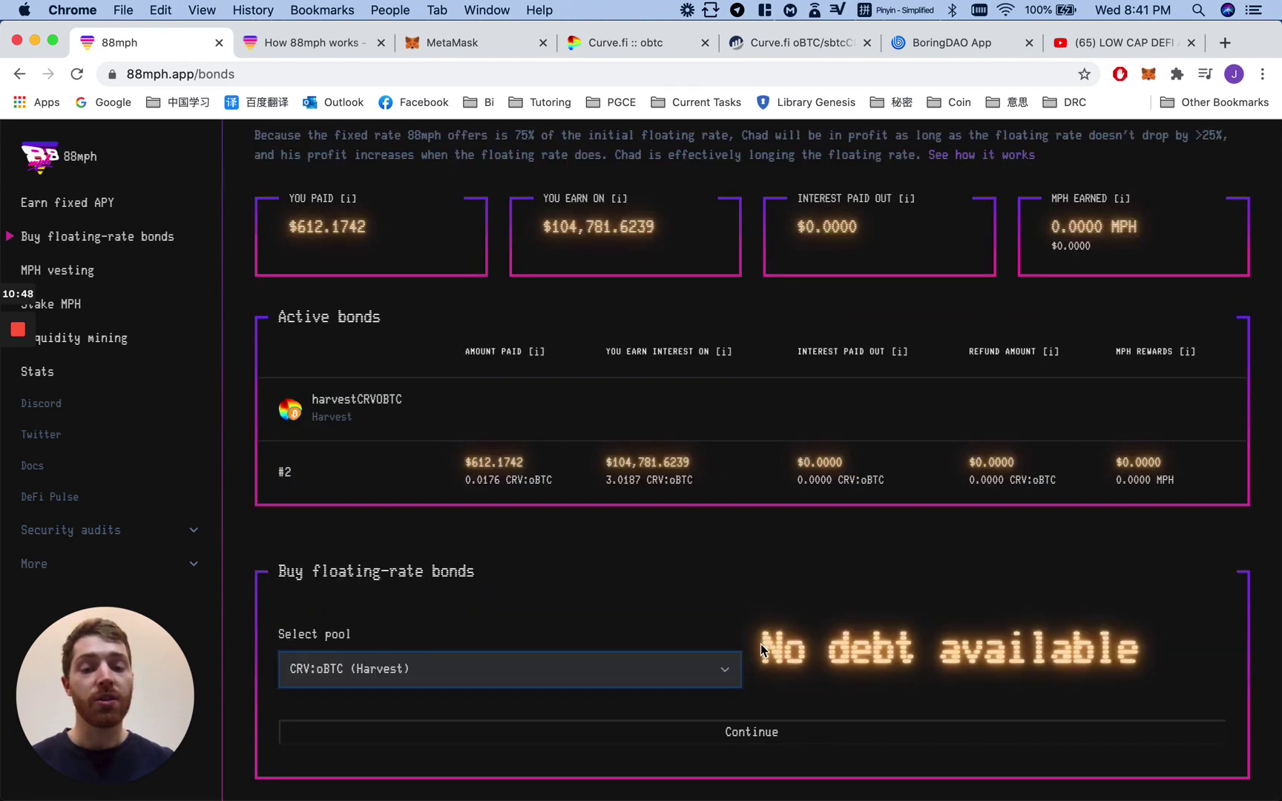
left_click_drag(761, 644, 1150, 658)
left_click(1152, 659)
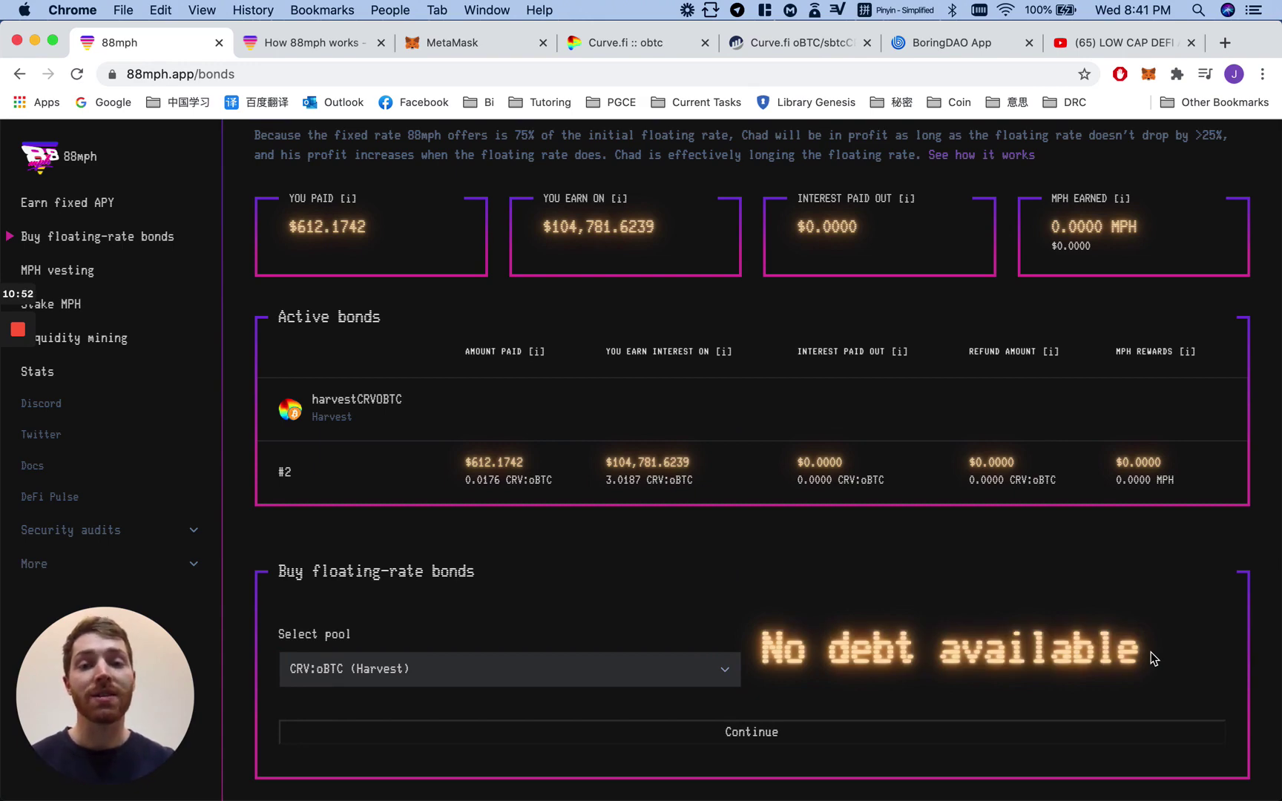
scroll(895, 504, "up", 5)
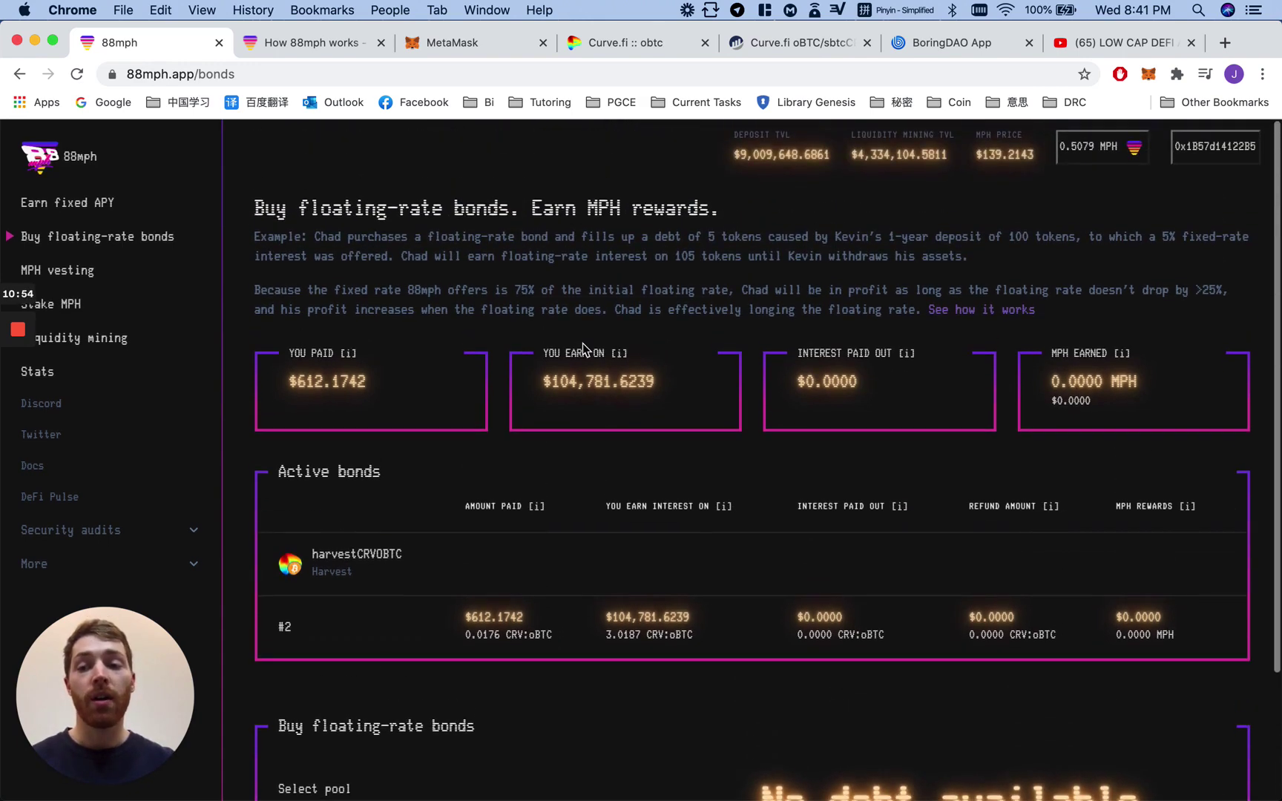
Read the Floating-rate bonds explanation on the How 88mph works documentation tab
left_click(331, 44)
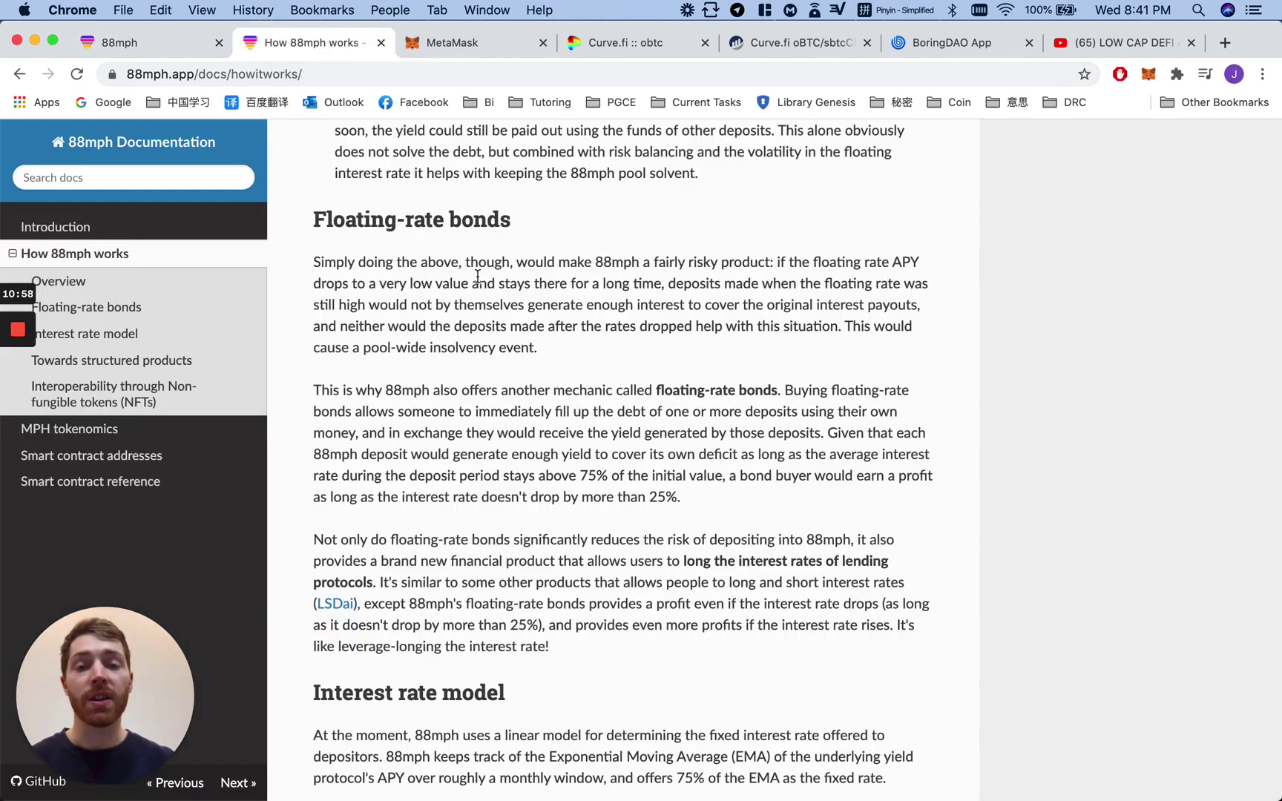
left_click_drag(312, 218, 658, 598)
left_click(570, 651)
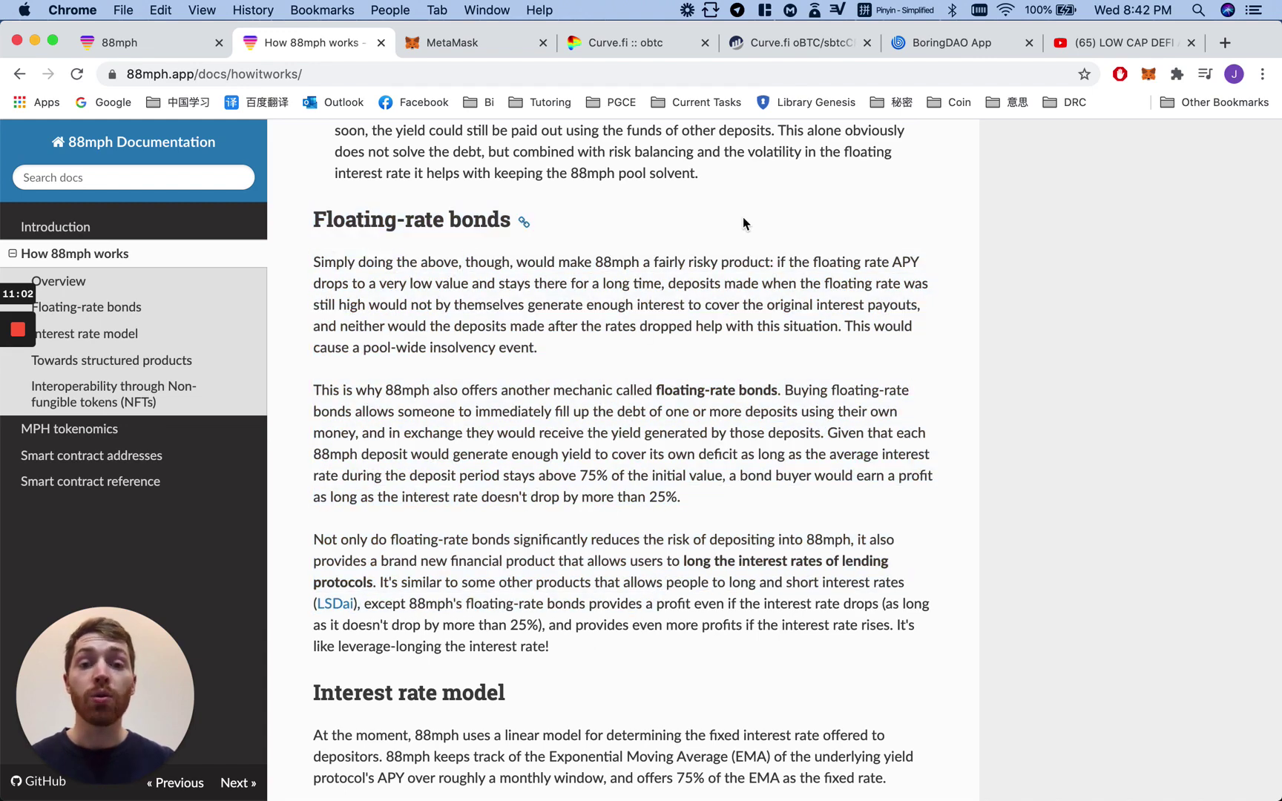
left_click(1119, 42)
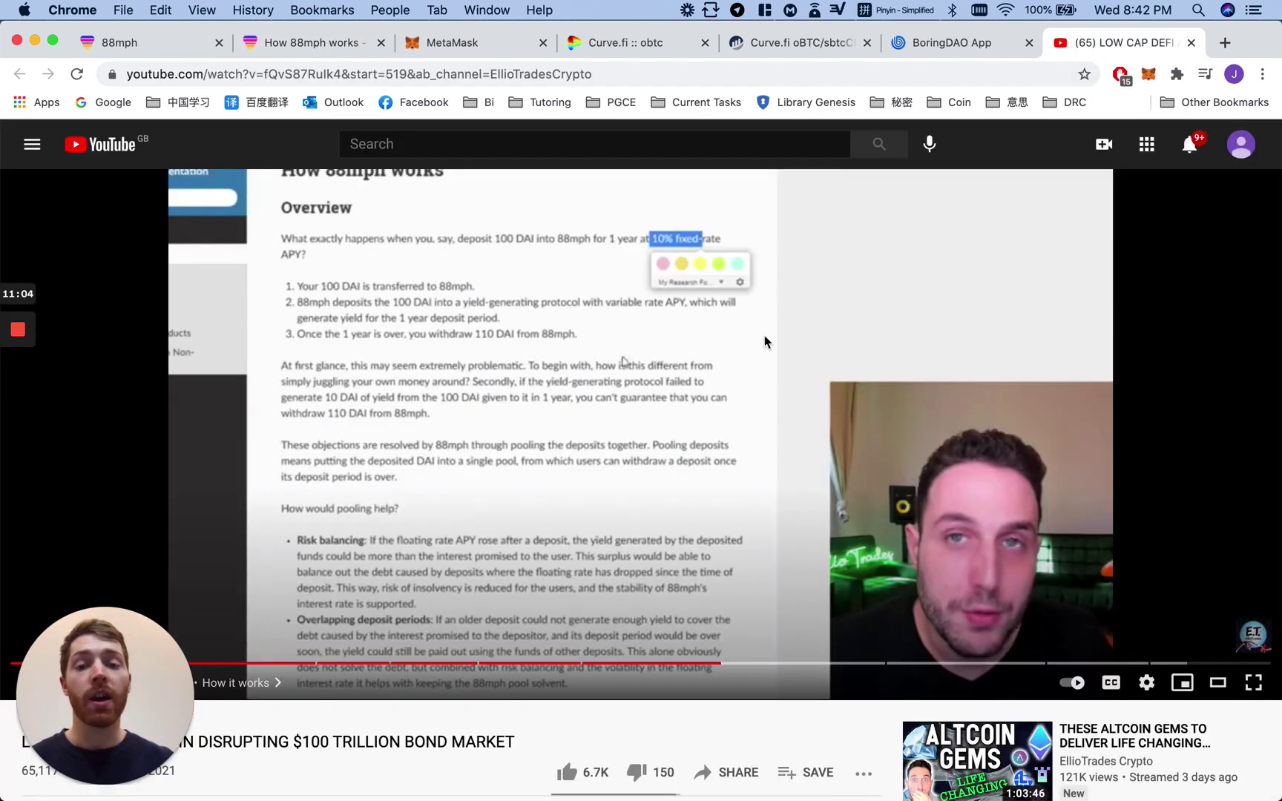
scroll(759, 349, "down", 4)
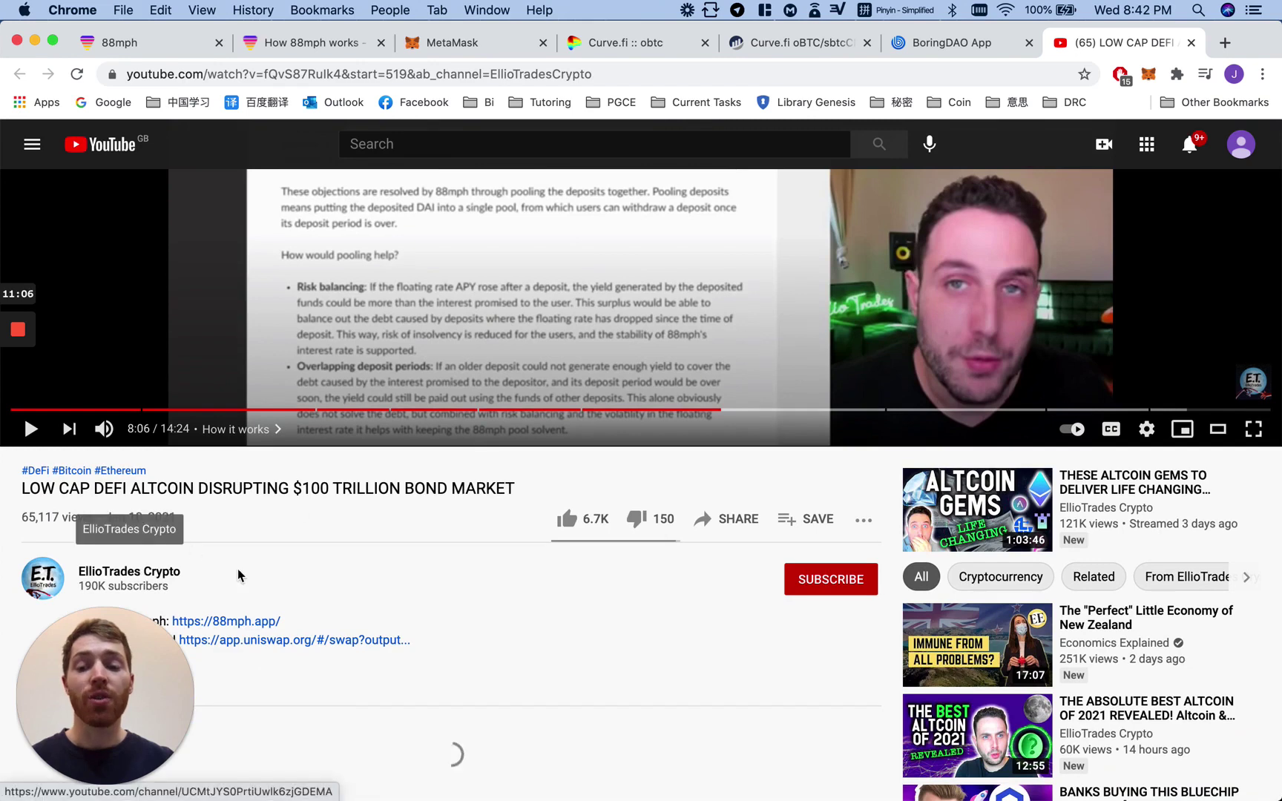
scroll(245, 575, "up", 3)
scroll(249, 577, "up", 5)
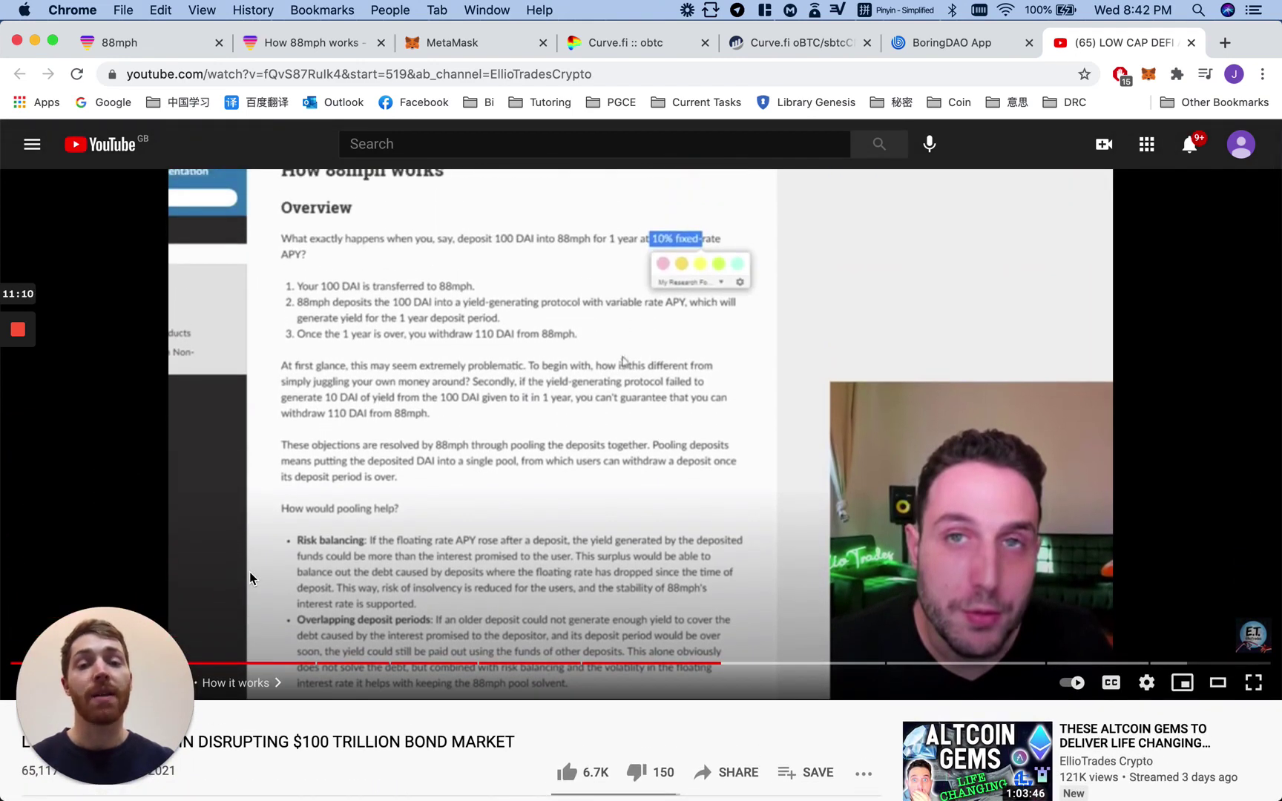
scroll(257, 572, "down", 4)
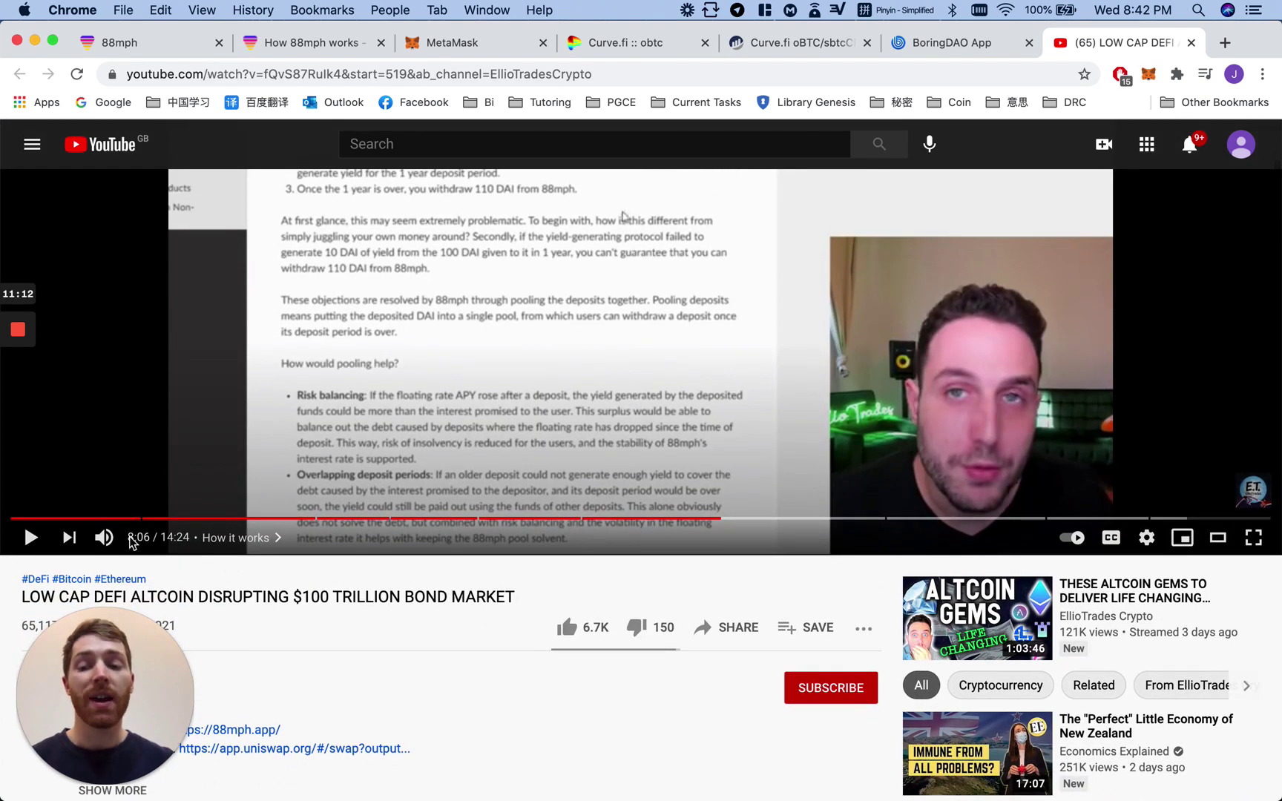
scroll(480, 519, "up", 4)
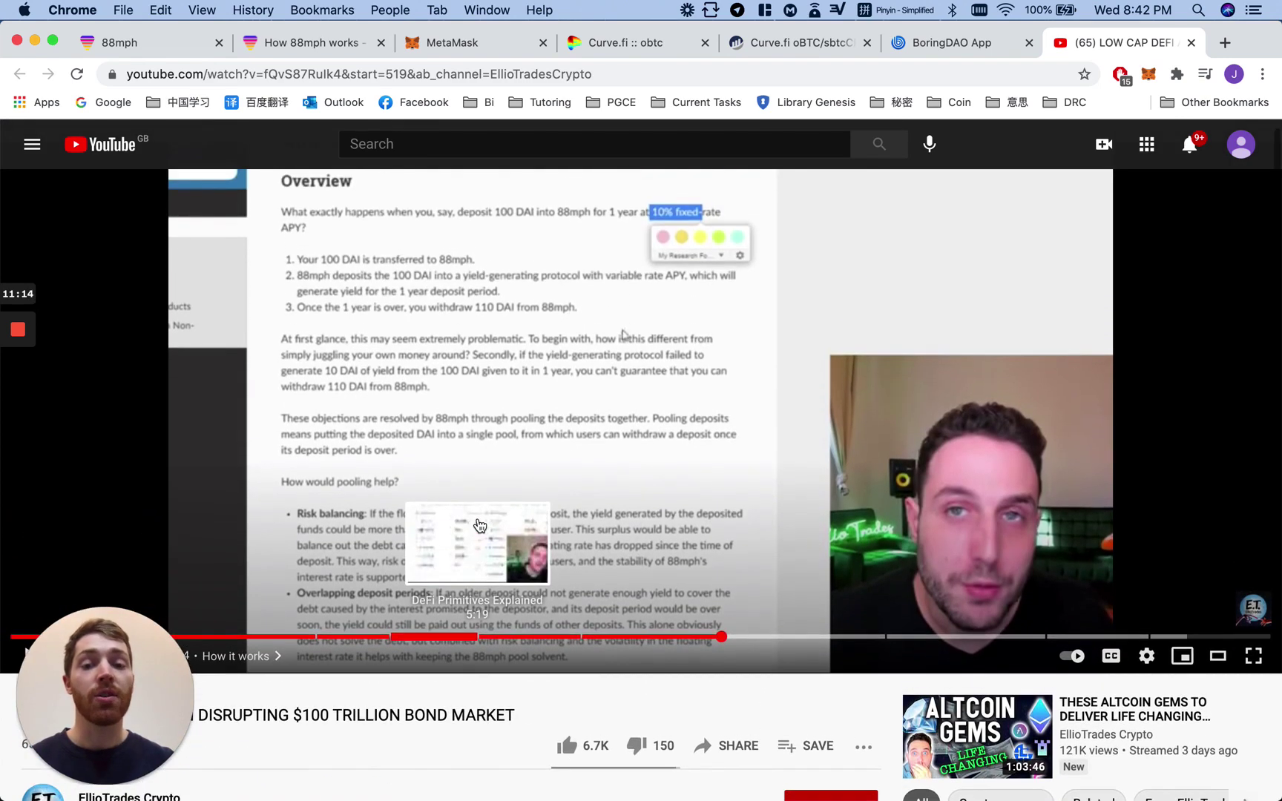
scroll(480, 526, "up", 1)
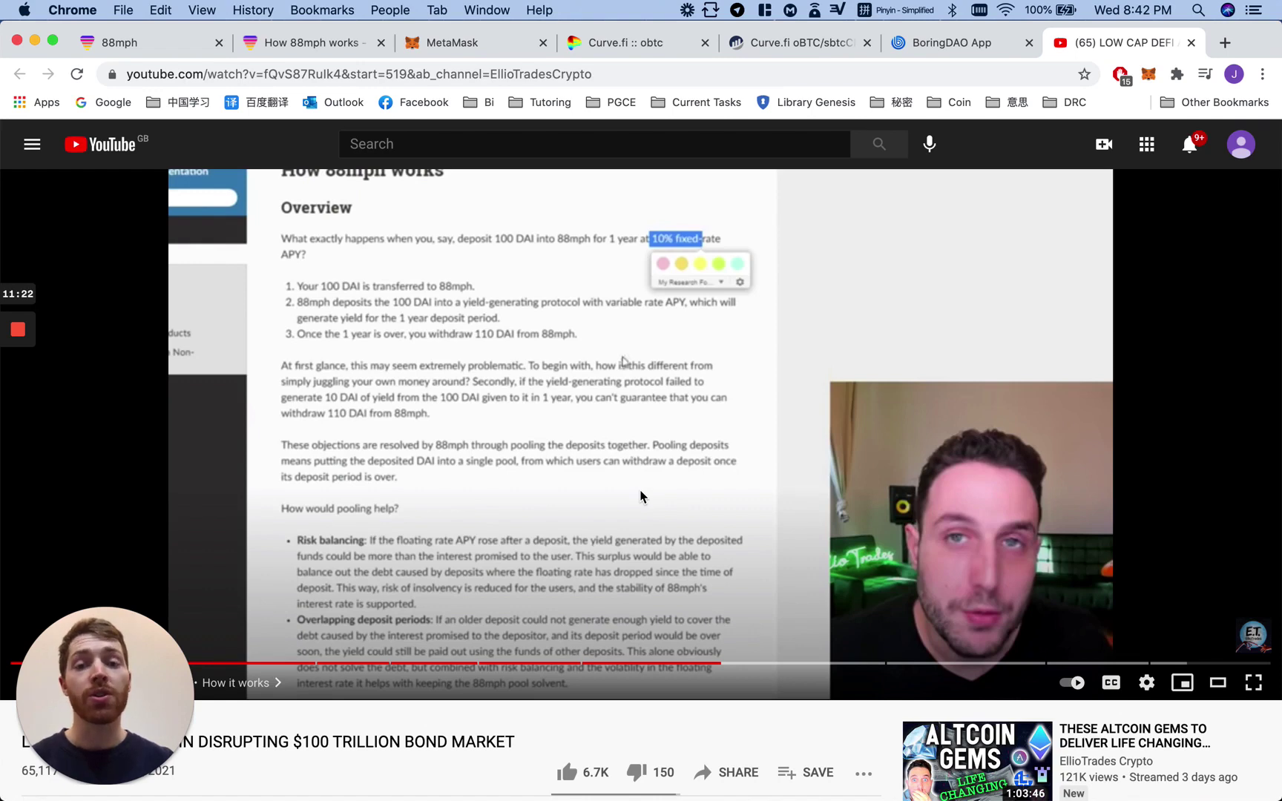
left_click(310, 51)
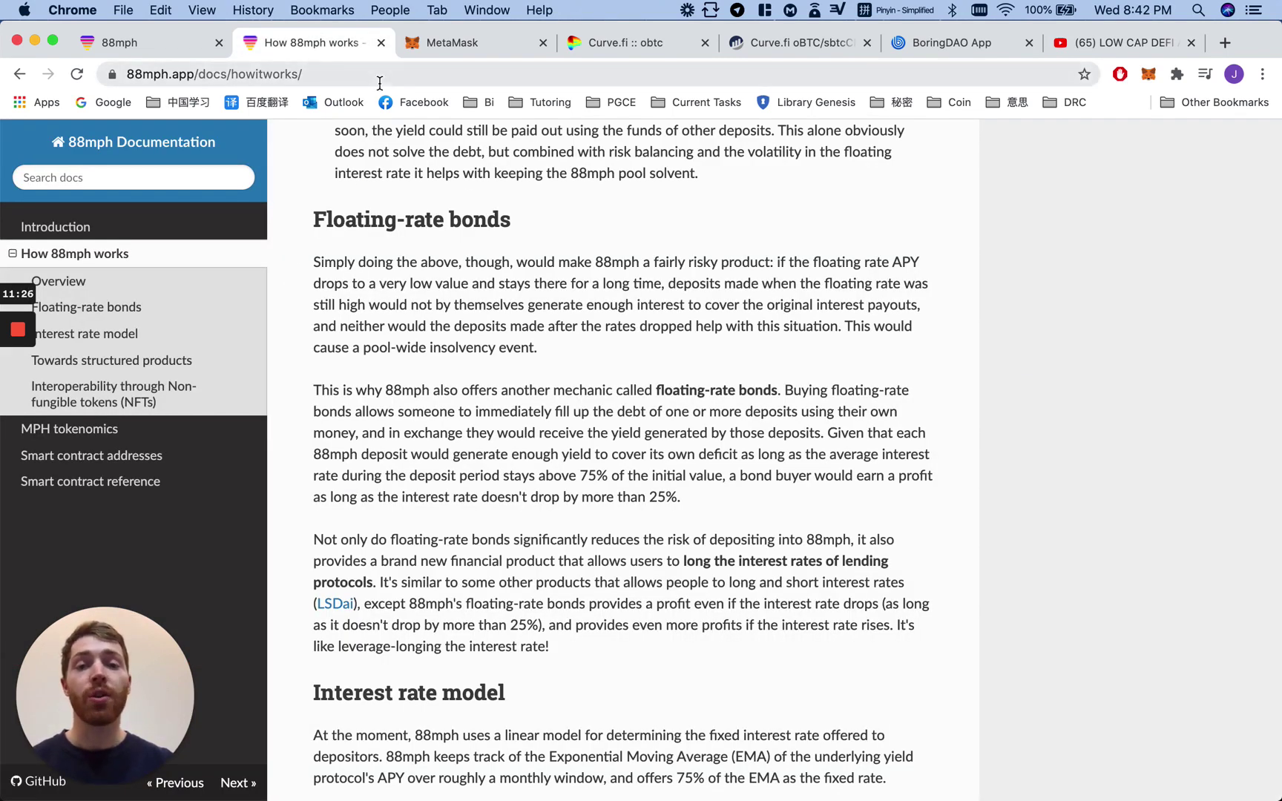
Return to the 88mph floating-rate bonds page with bond #2 under Active bonds
left_click(138, 41)
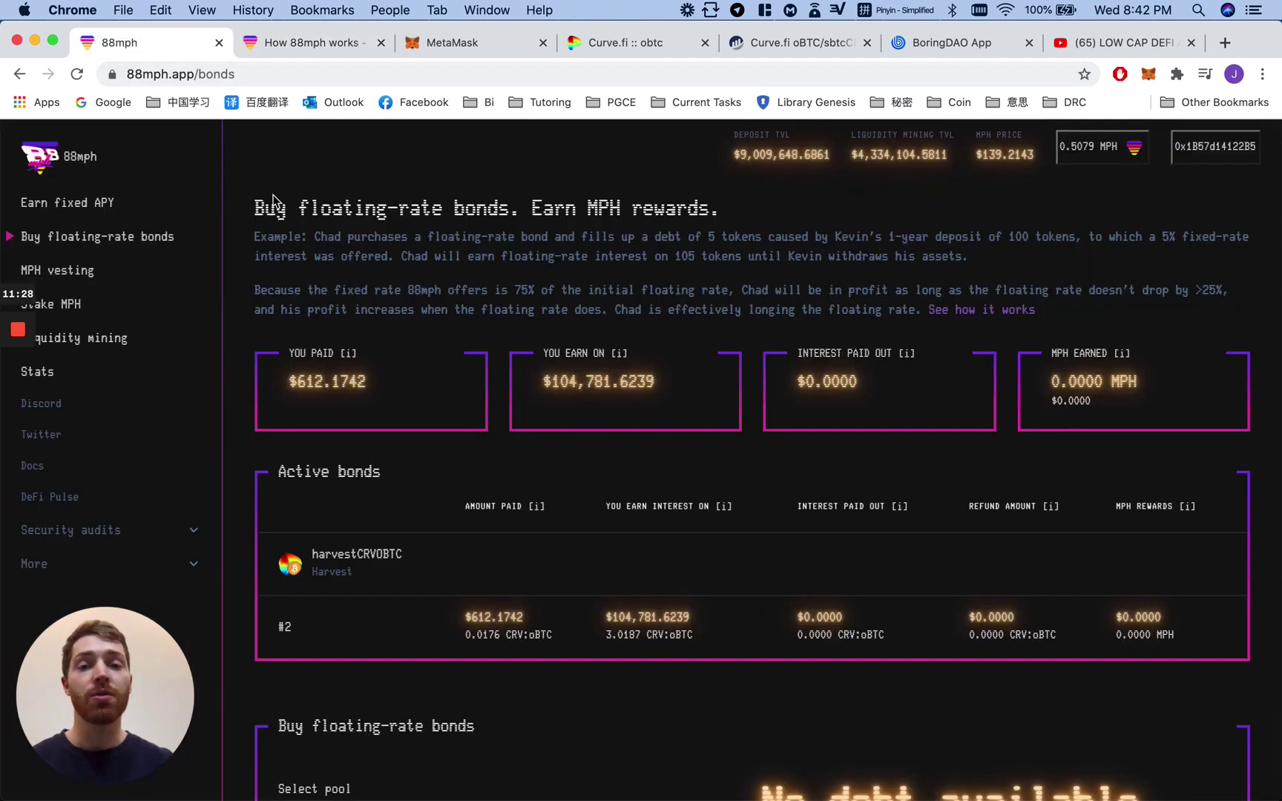